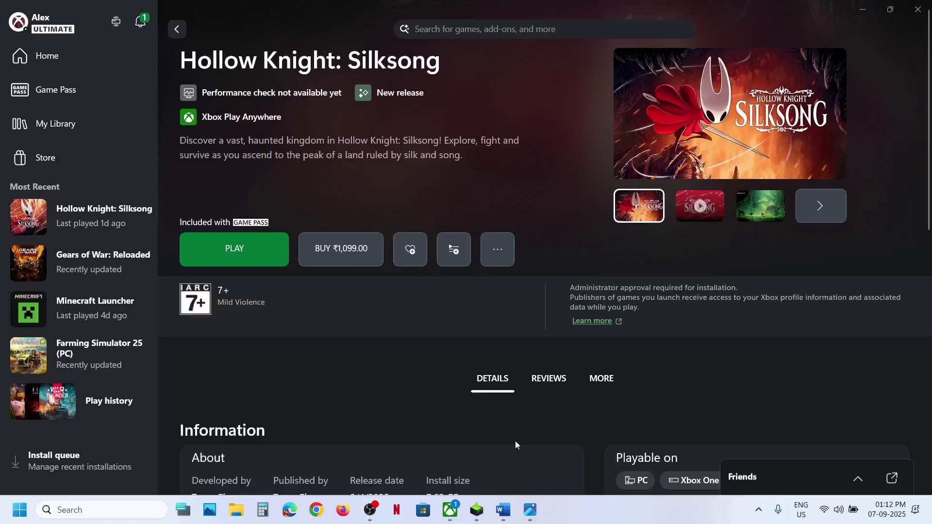
- Run the Gaming Services Repair Tool from Xbox Support, approve the admin prompt, and close it once complete
left_click(502, 510)
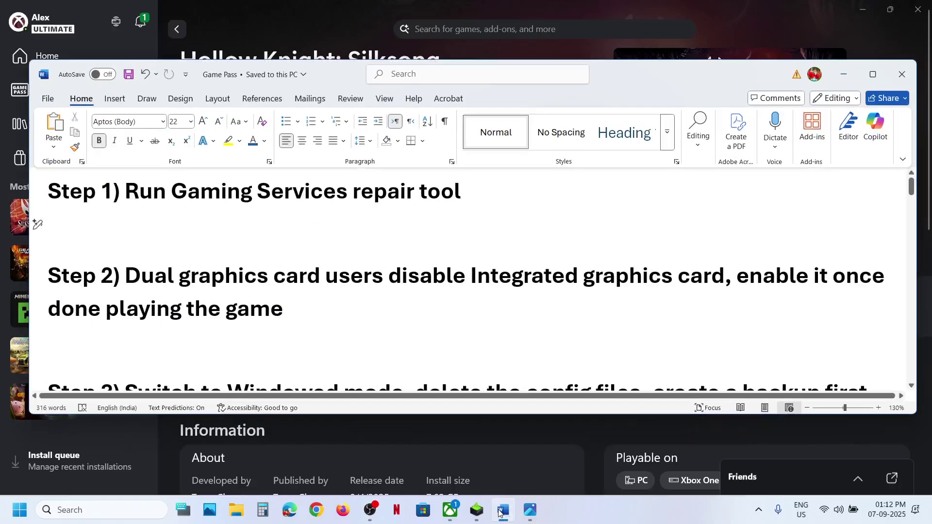
left_click(503, 509)
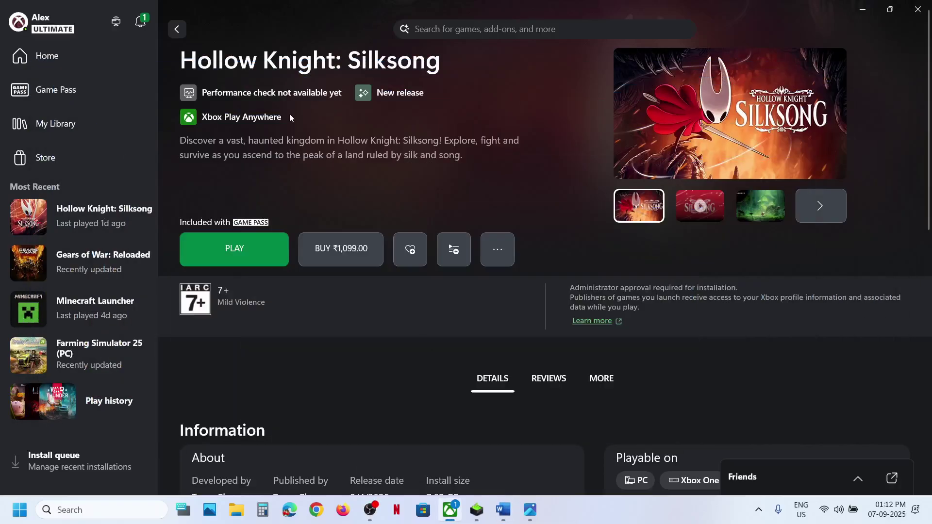
left_click(65, 31)
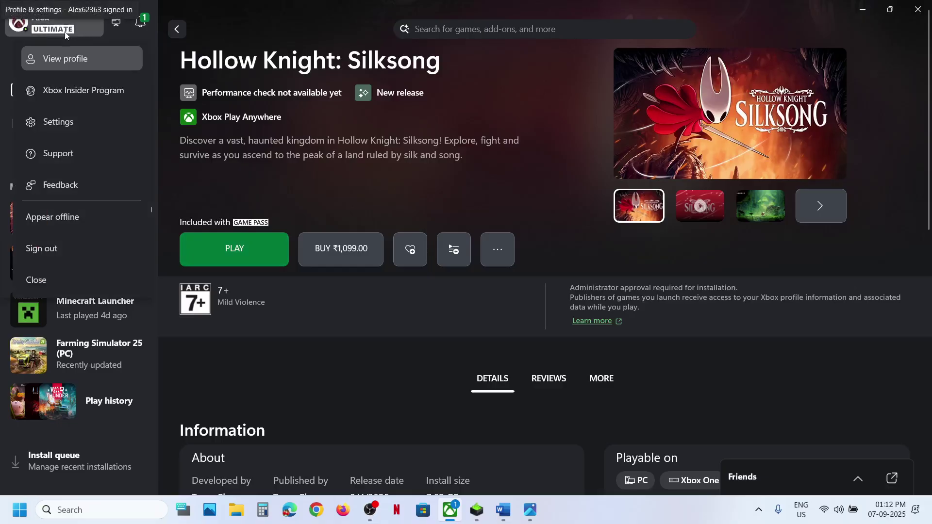
left_click(66, 154)
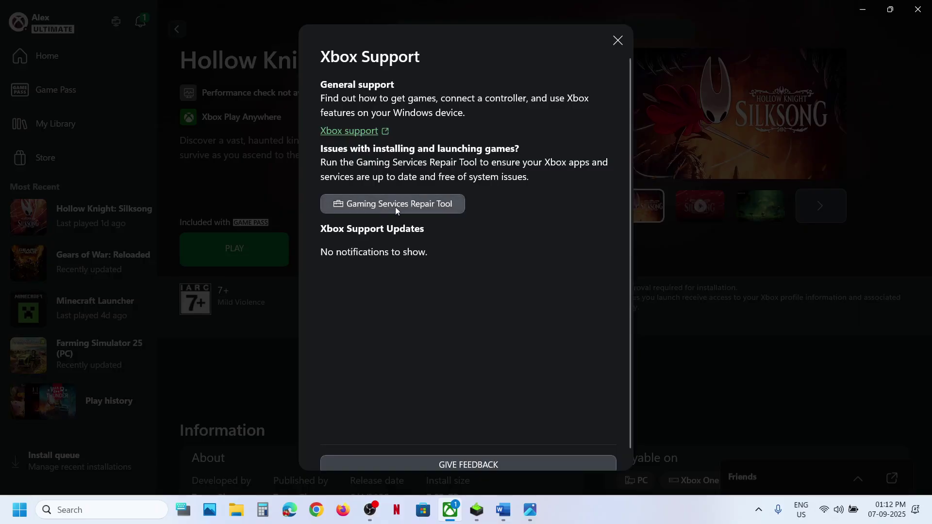
left_click(395, 206)
left_click(564, 328)
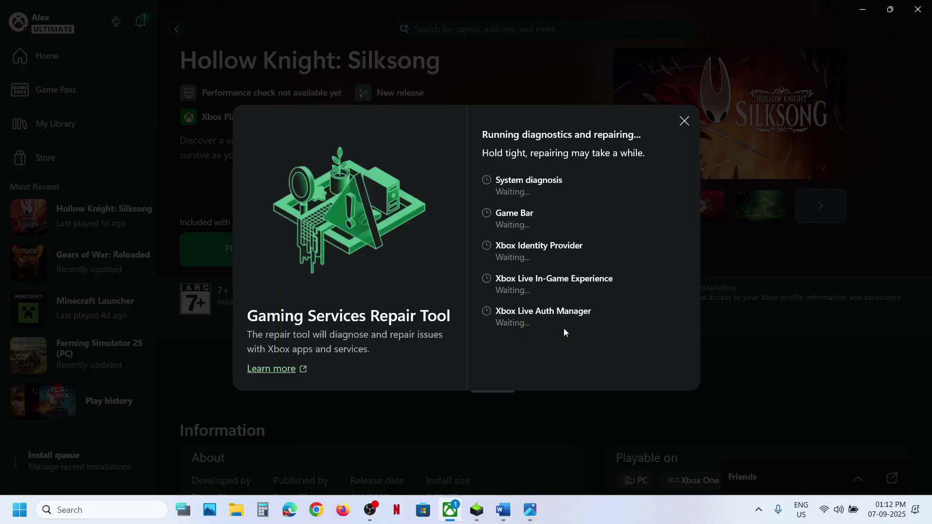
left_click(403, 350)
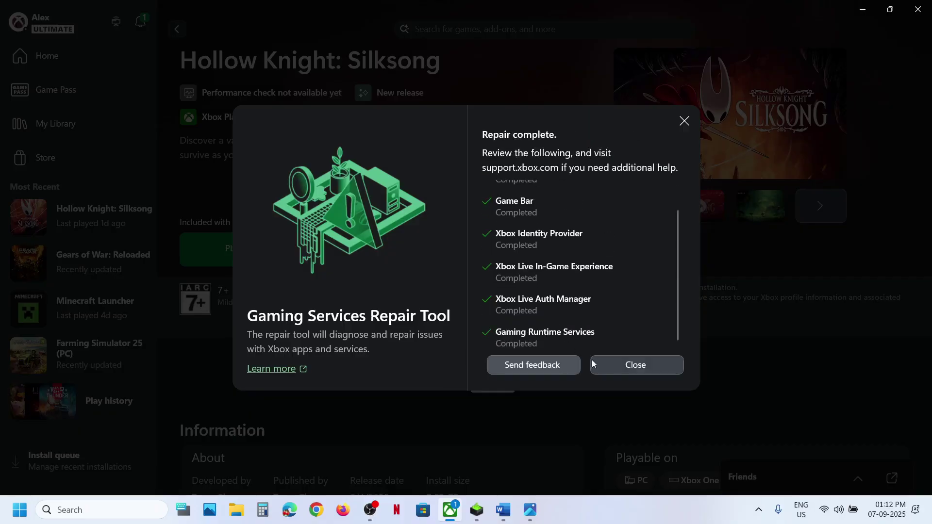
left_click(627, 368)
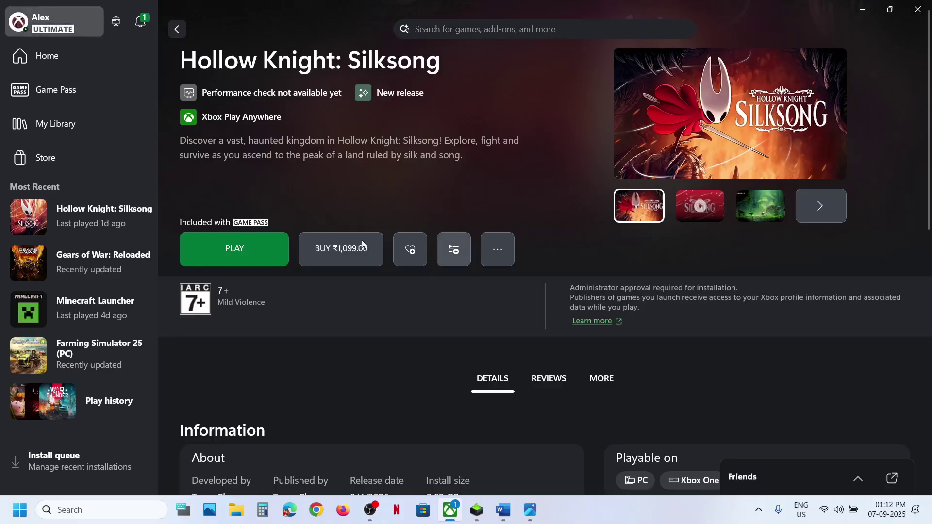
left_click(503, 519)
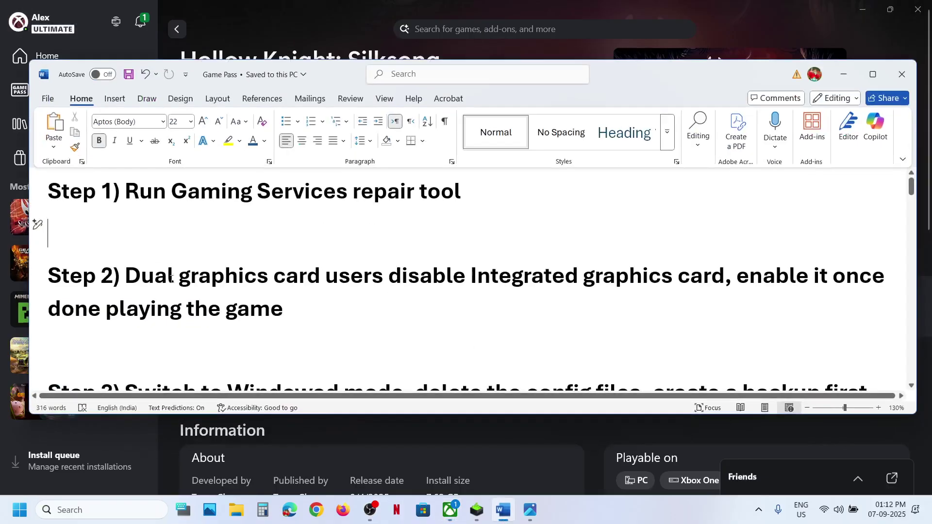
left_click_drag(140, 278, 674, 278)
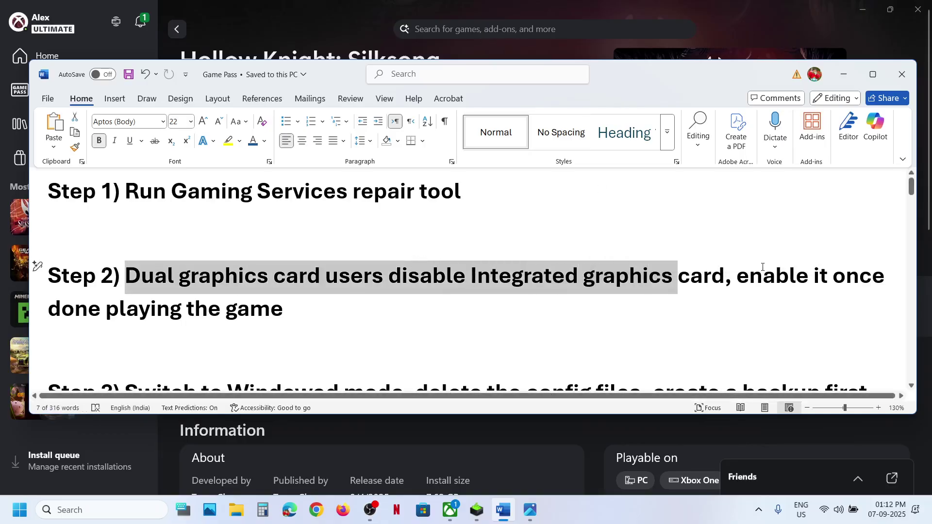
left_click_drag(750, 271, 776, 306)
left_click(307, 36)
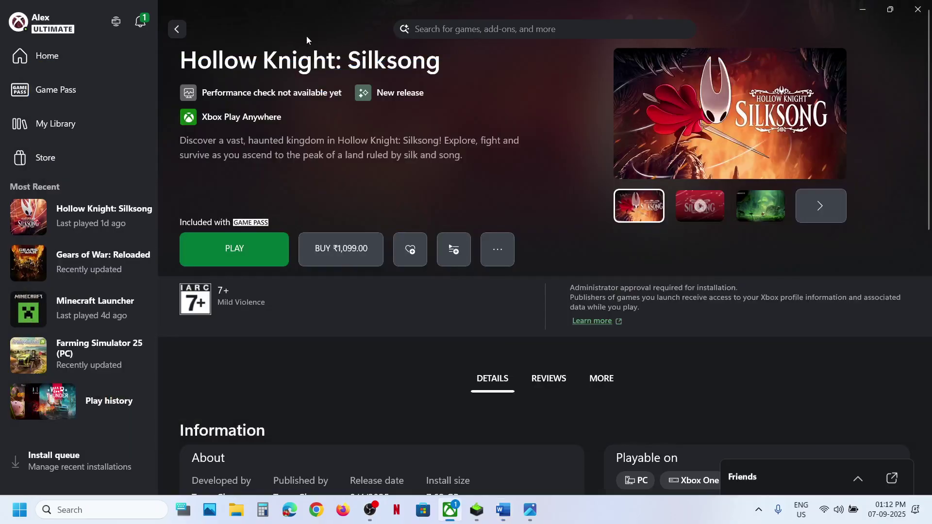
right_click(20, 509)
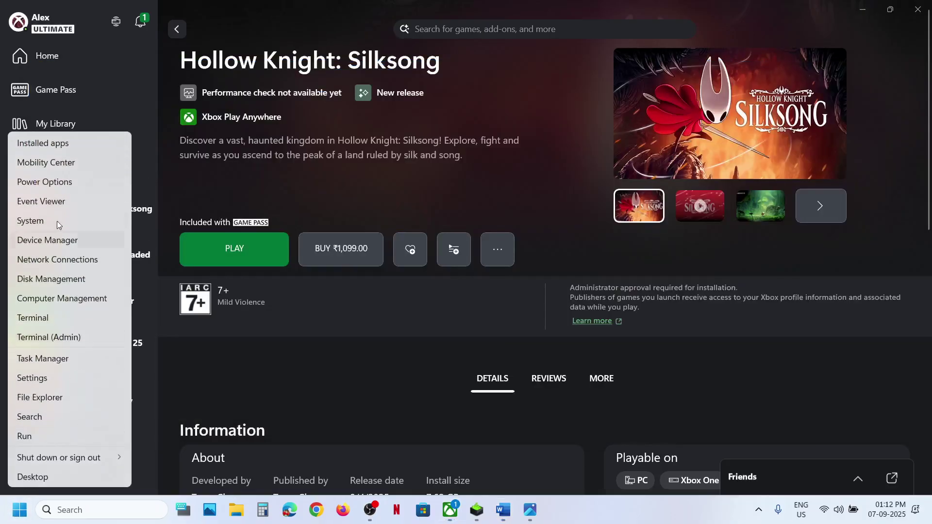
left_click(39, 248)
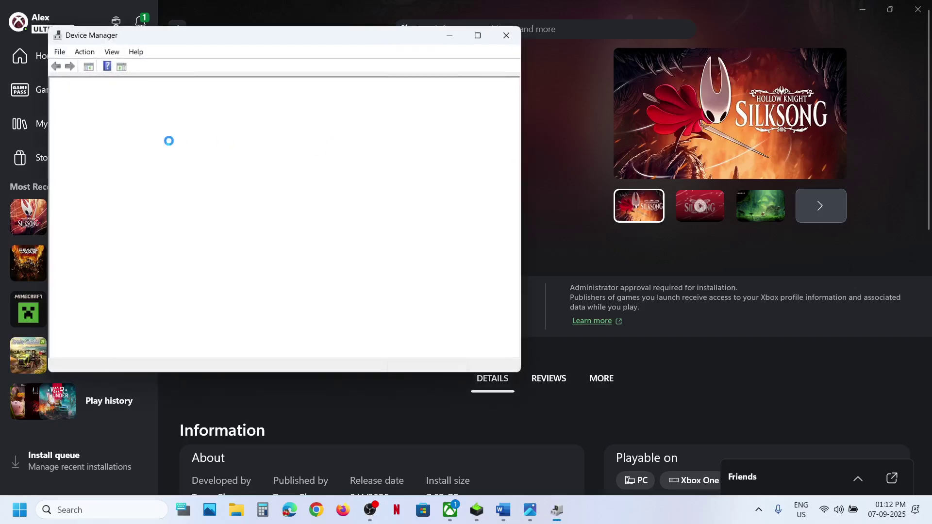
left_click(67, 182)
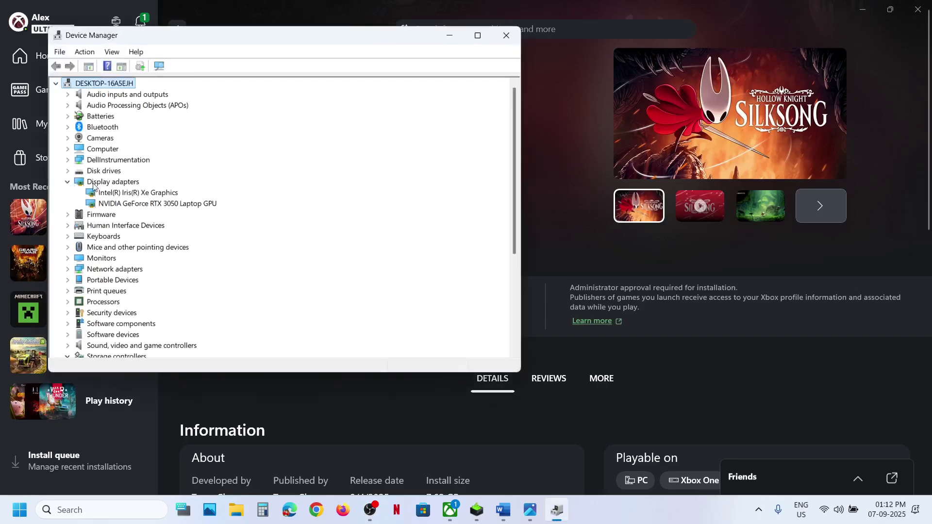
left_click(154, 193)
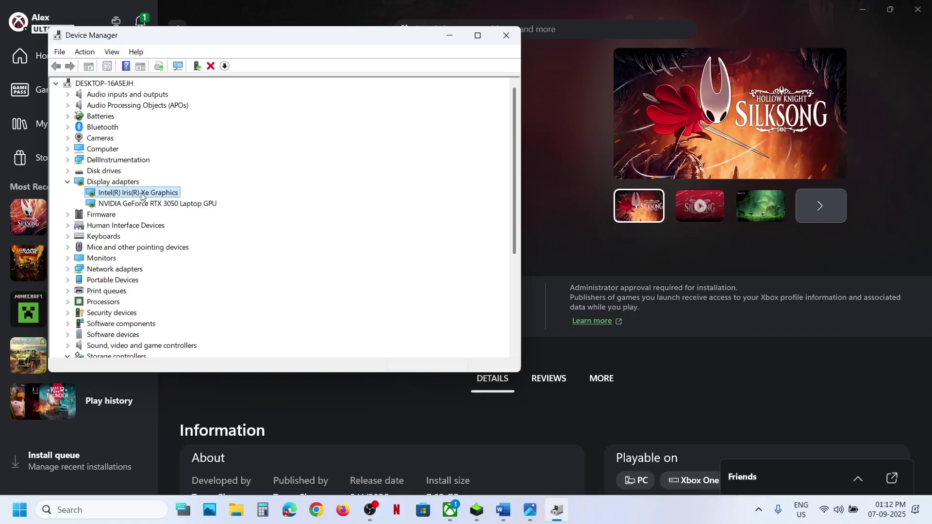
right_click(145, 197)
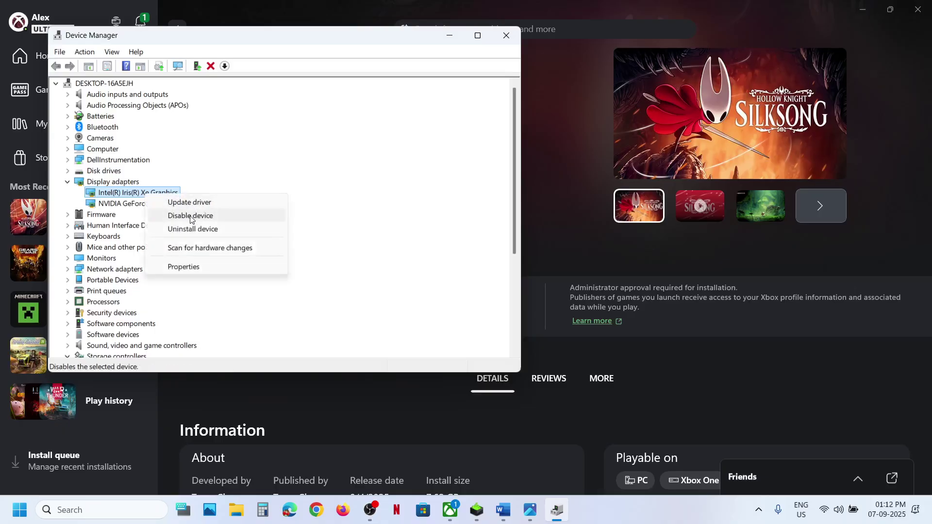
left_click(260, 167)
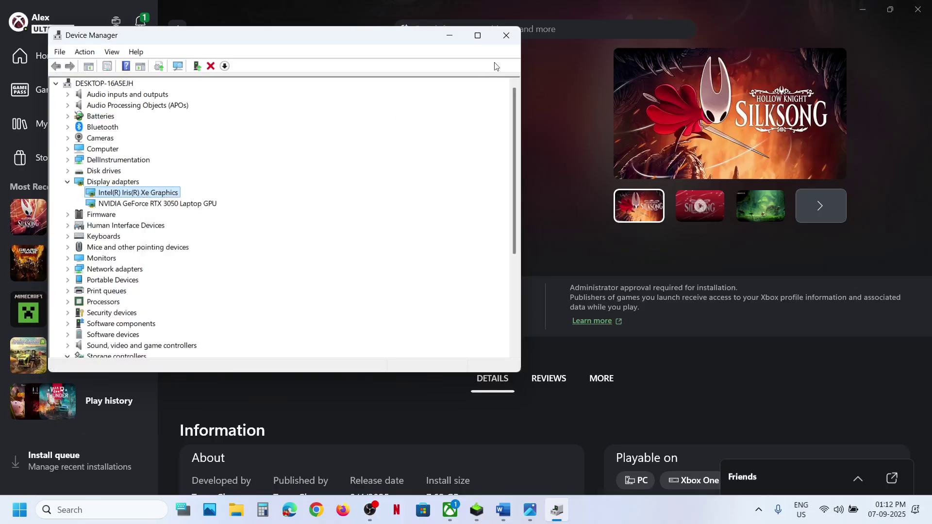
left_click(506, 35)
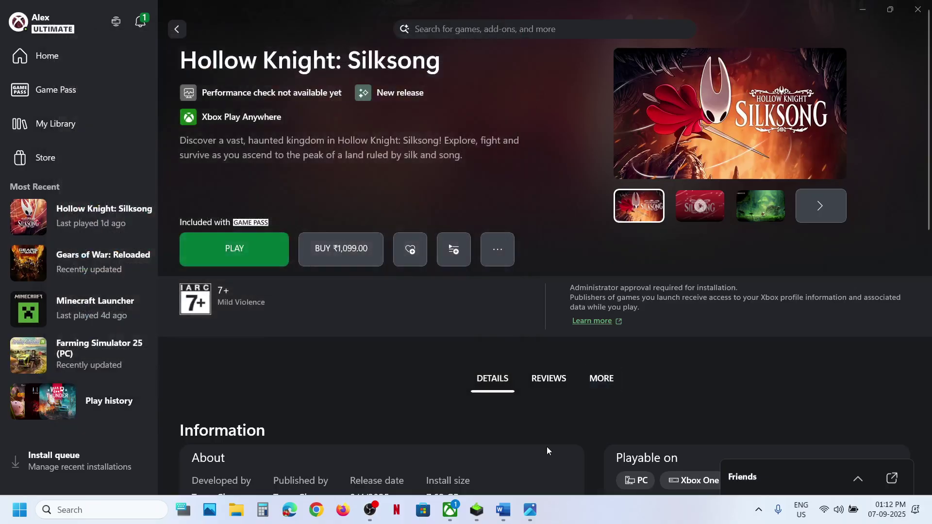
left_click(503, 510)
scroll(328, 271, "down", 3)
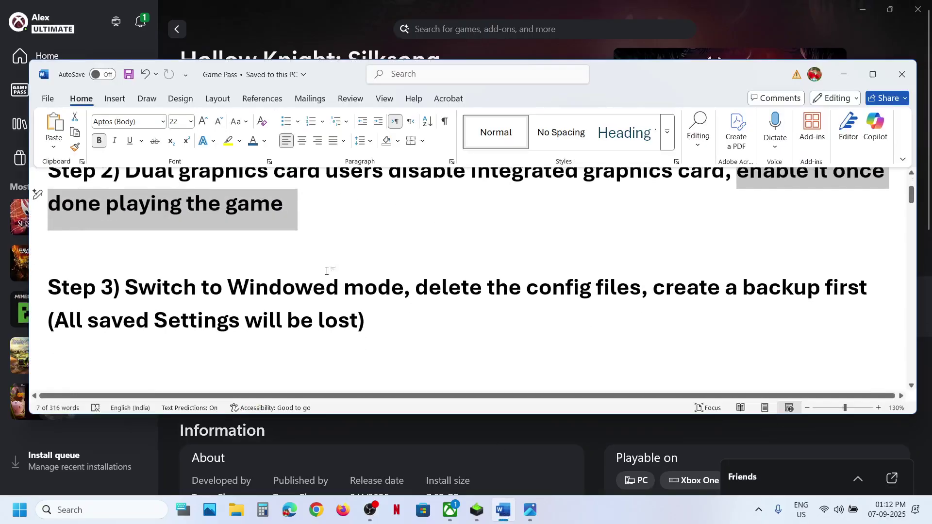
left_click_drag(171, 293, 615, 286)
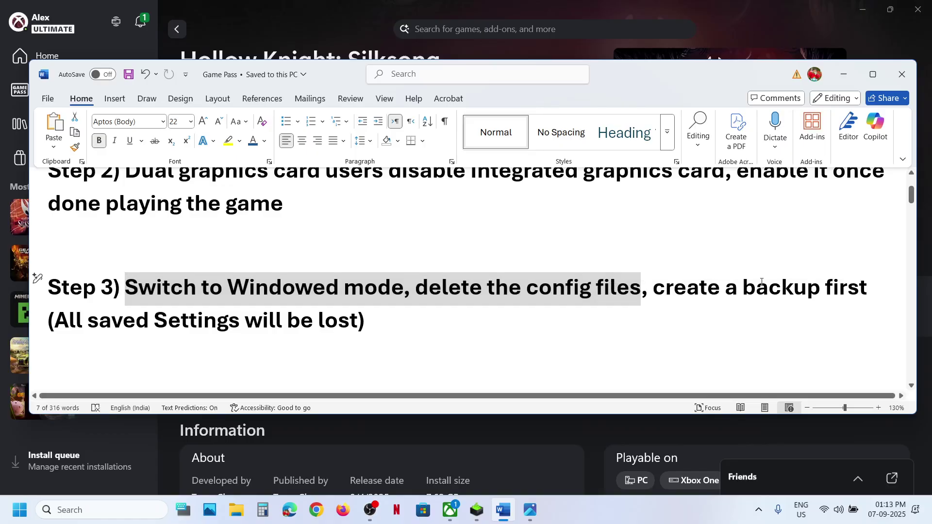
left_click_drag(724, 287, 313, 322)
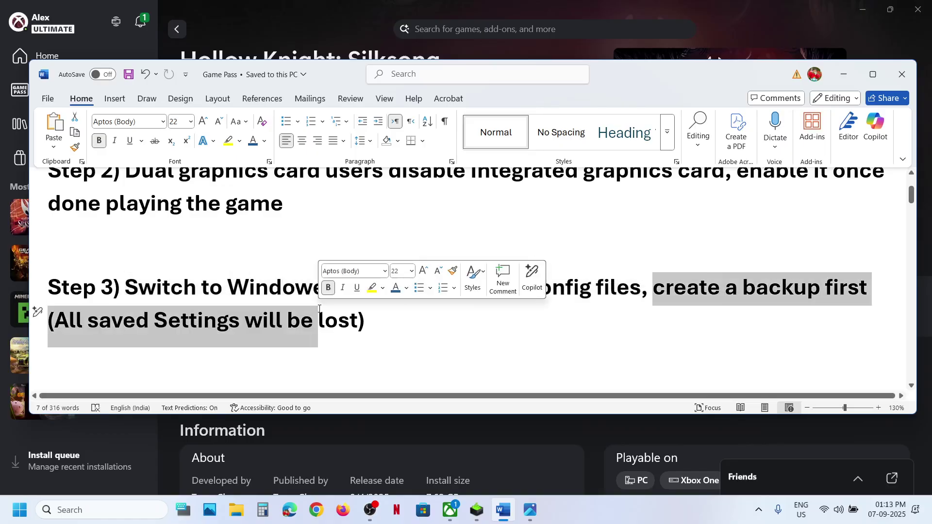
left_click(155, 322)
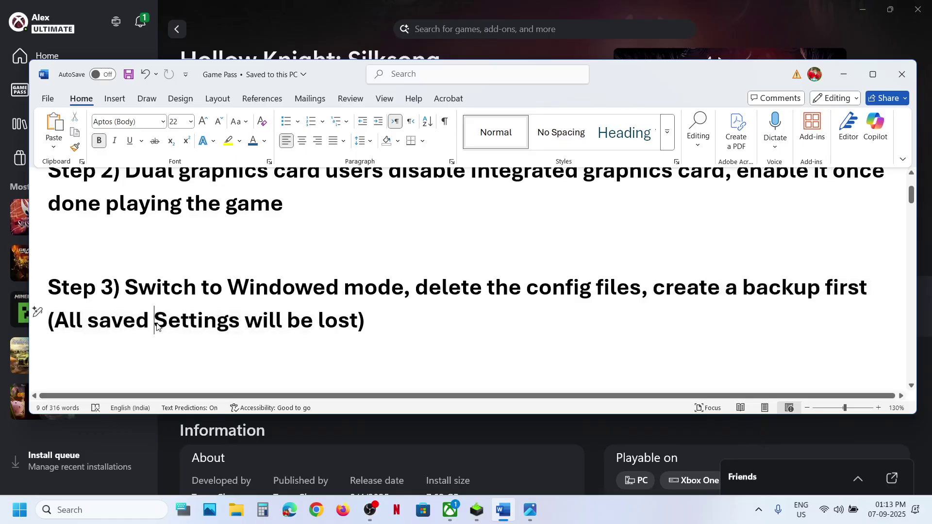
left_click(357, 32)
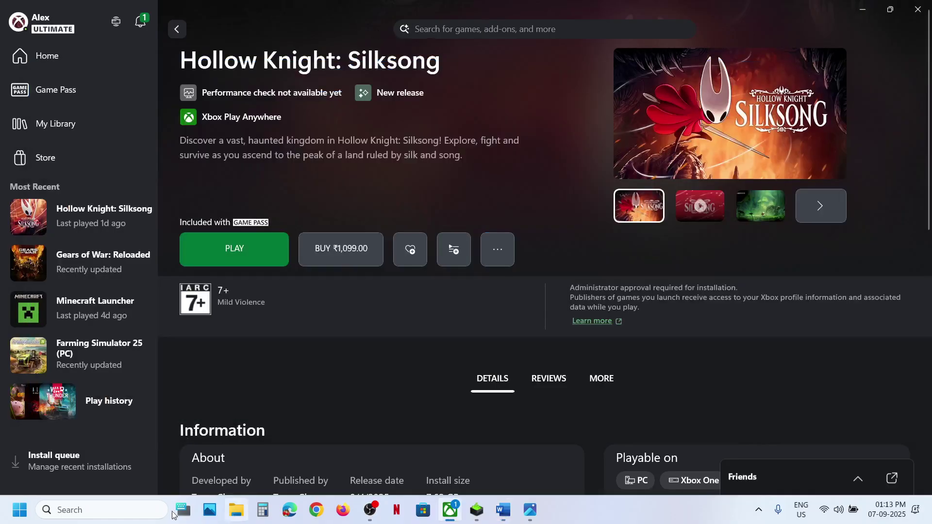
- Search for 'registry' and open Registry Editor with administrator approval
left_click(121, 511)
type("r")
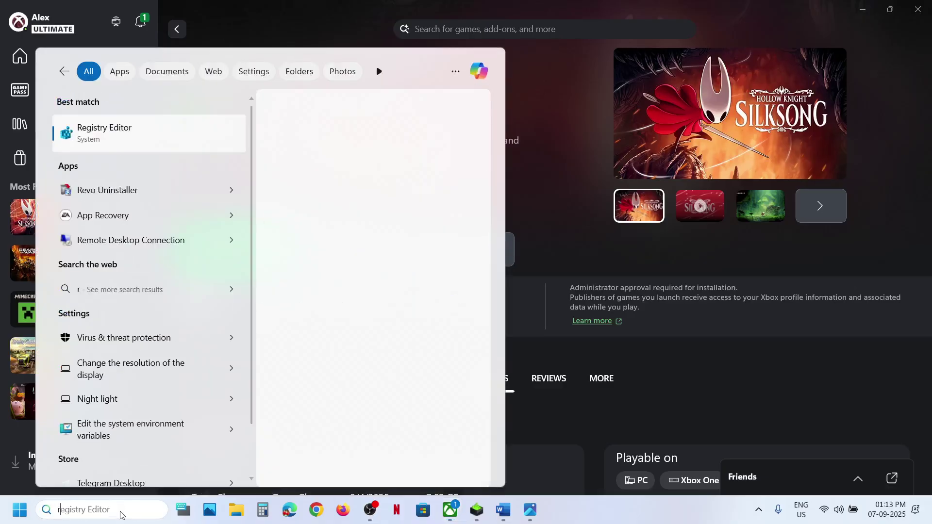
type("egistry")
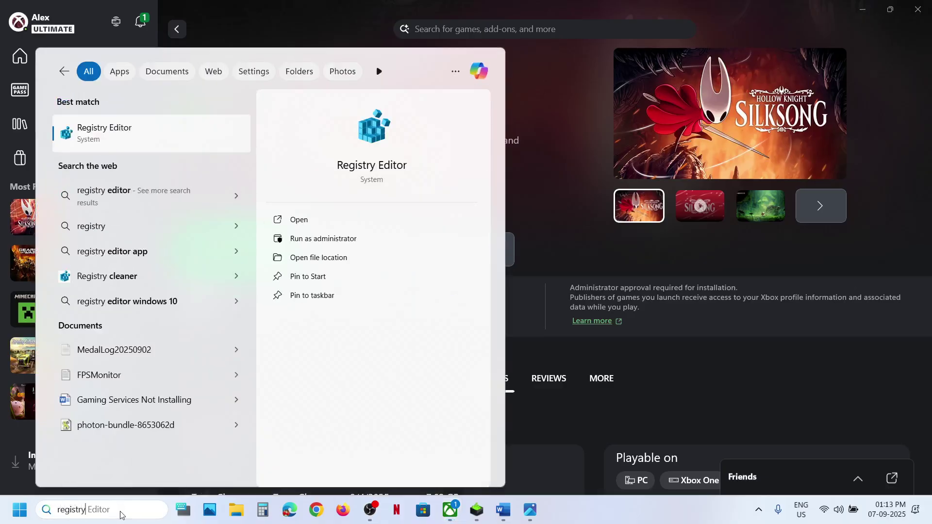
left_click(161, 132)
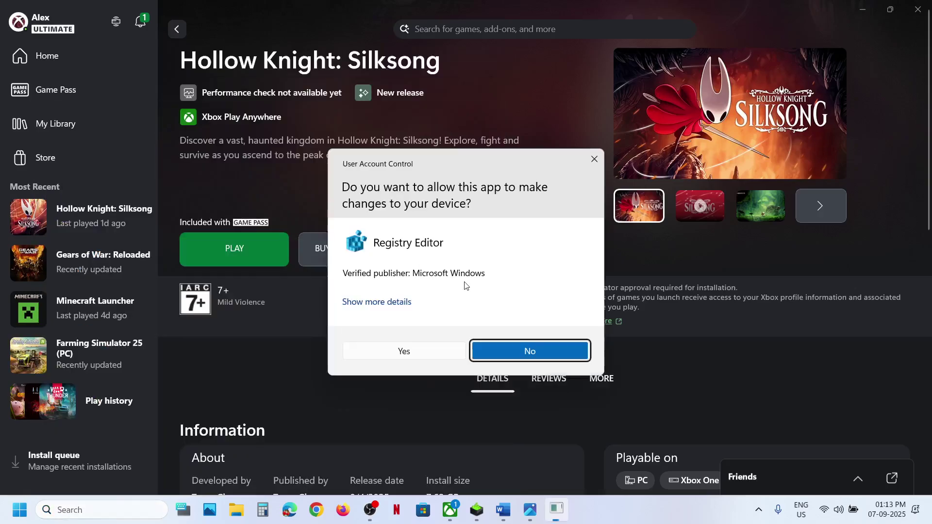
left_click(414, 349)
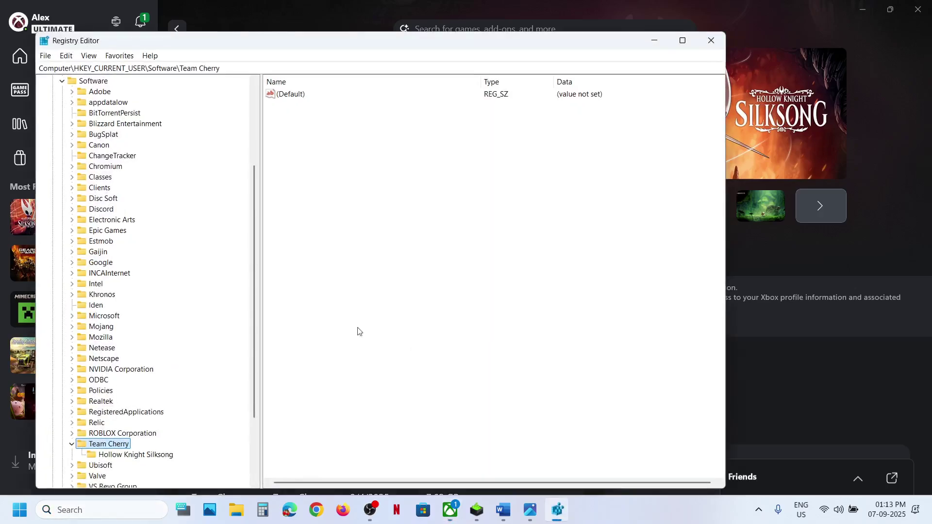
- Navigate to HKEY_CURRENT_USER\Software\Team Cherry\Hollow Knight Silksong and bring up its context menu
left_click(62, 82)
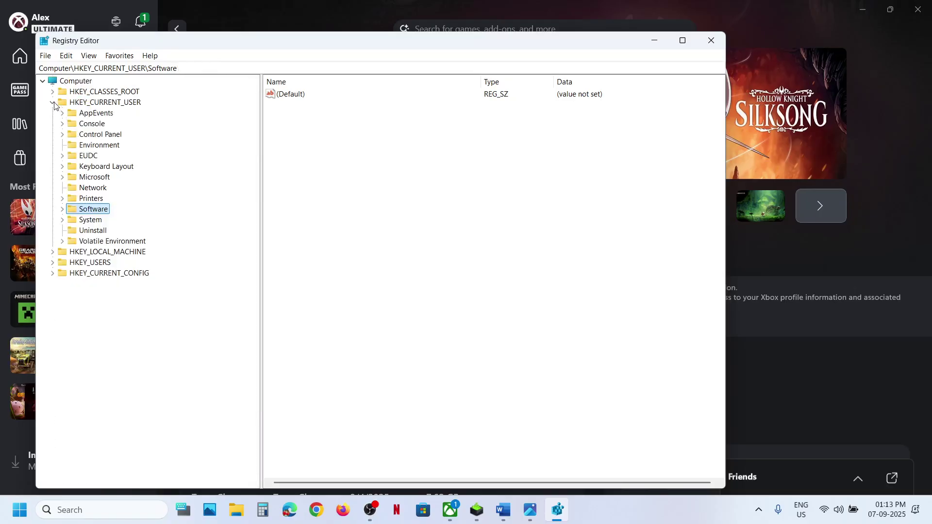
left_click(53, 104)
left_click(54, 104)
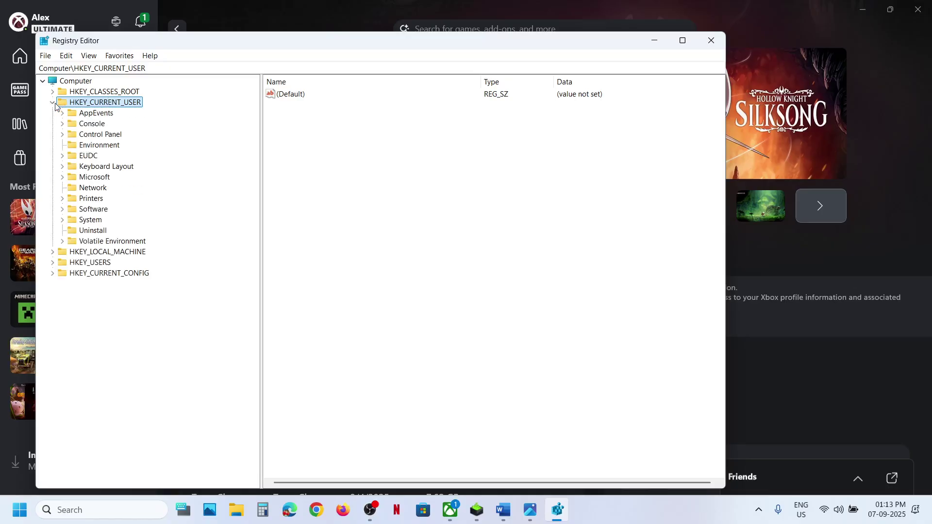
left_click(97, 209)
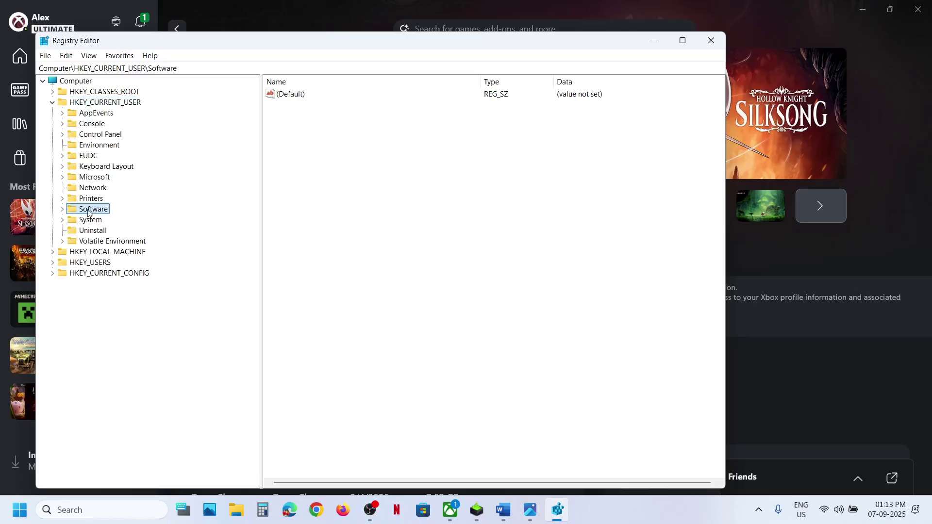
left_click(63, 209)
scroll(63, 214, "down", 3)
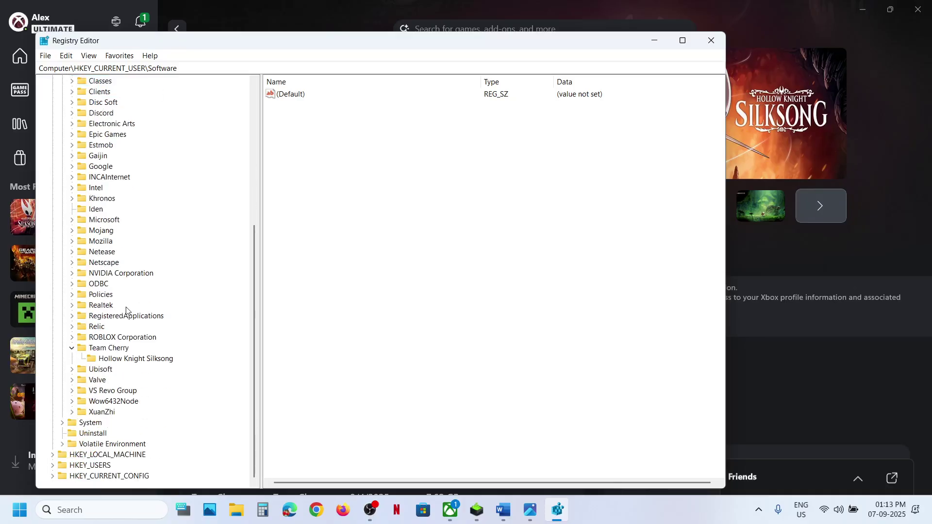
left_click(72, 348)
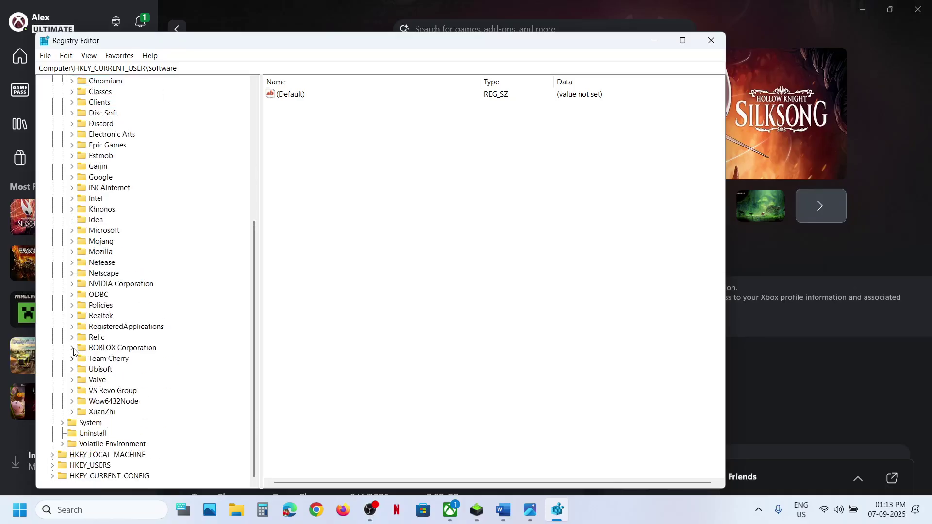
left_click(72, 361)
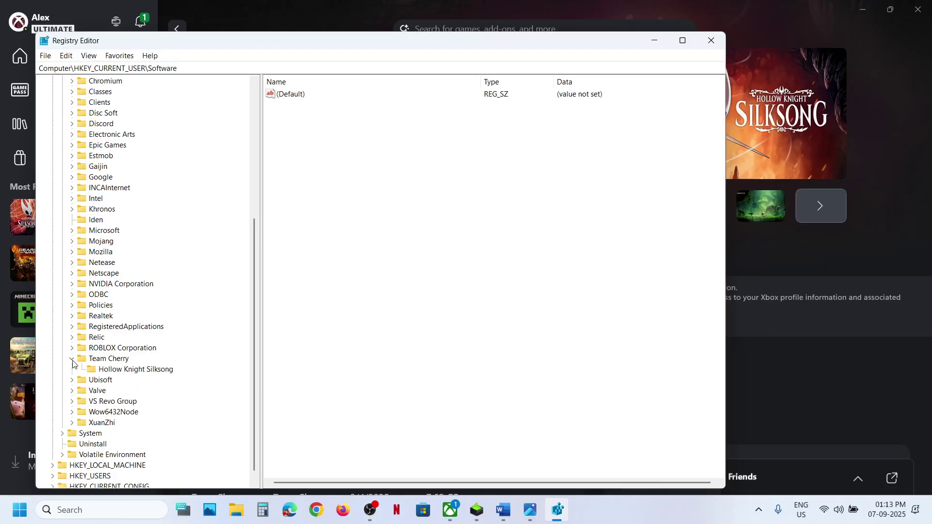
left_click(139, 371)
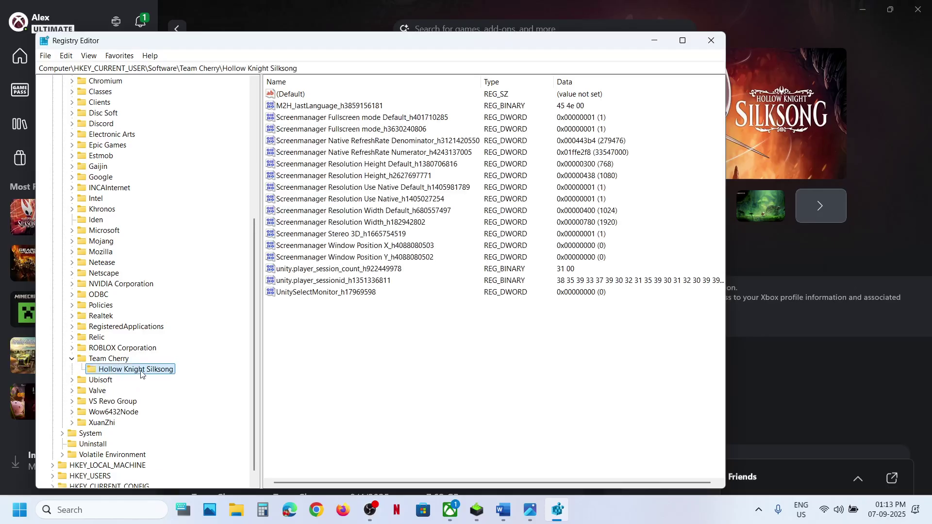
right_click(141, 373)
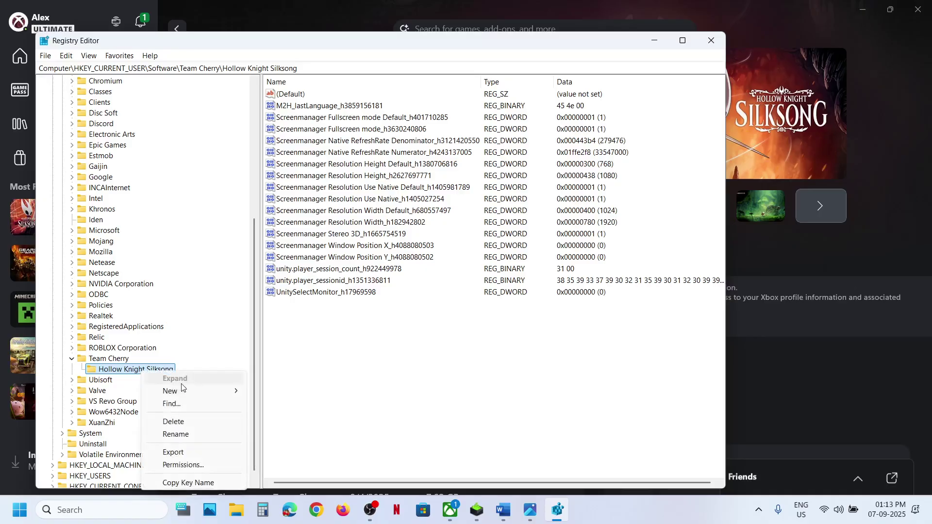
- Export the Hollow Knight Silksong key as Backup on the Desktop, then delete the key
left_click(184, 454)
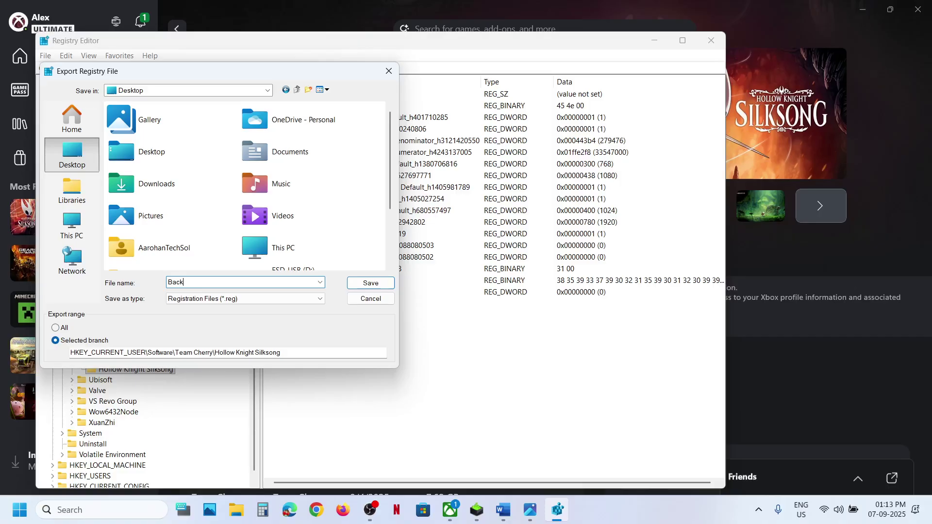
left_click(370, 283)
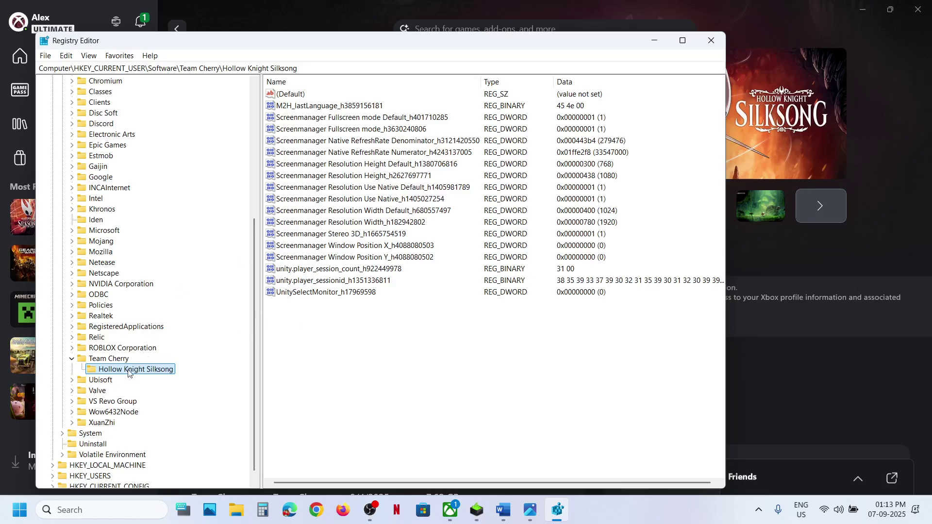
right_click(121, 372)
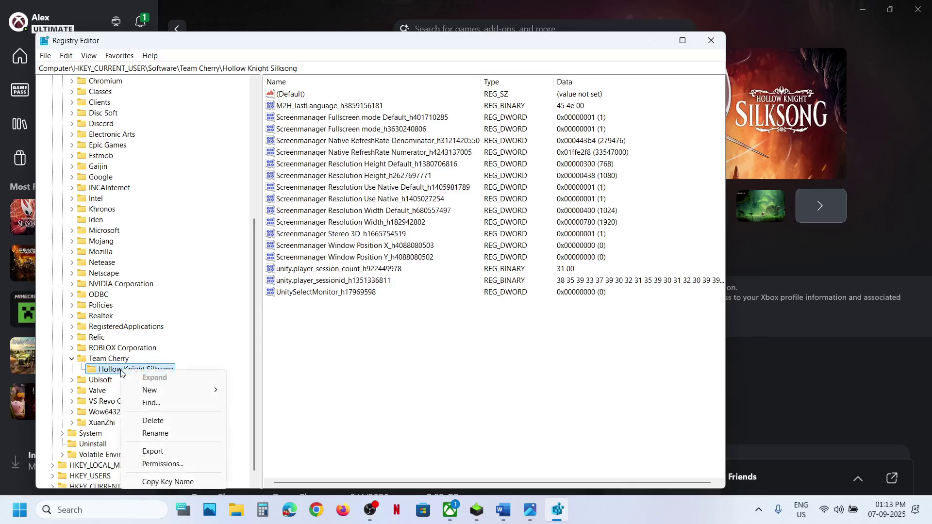
left_click(161, 424)
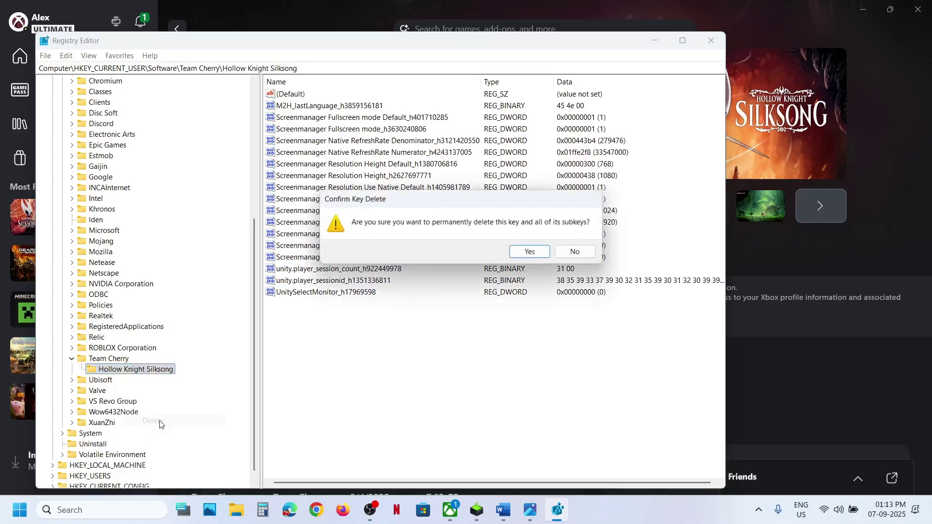
left_click(531, 252)
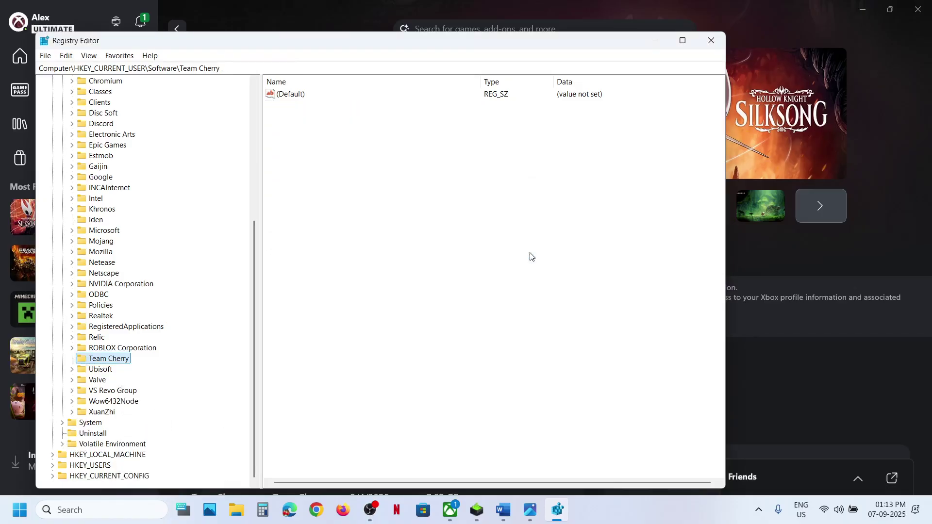
left_click(802, 133)
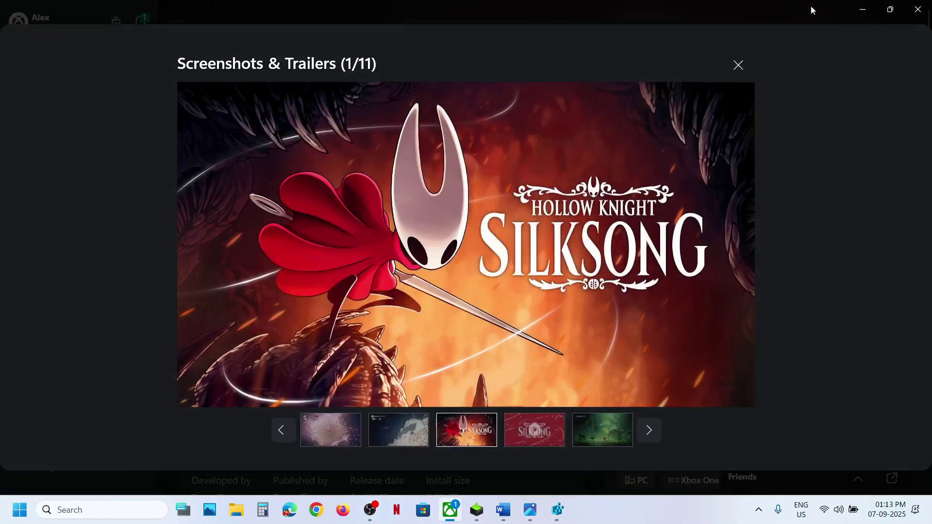
- Close the Silksong screenshots viewer and return to Registry Editor's File menu
left_click(738, 65)
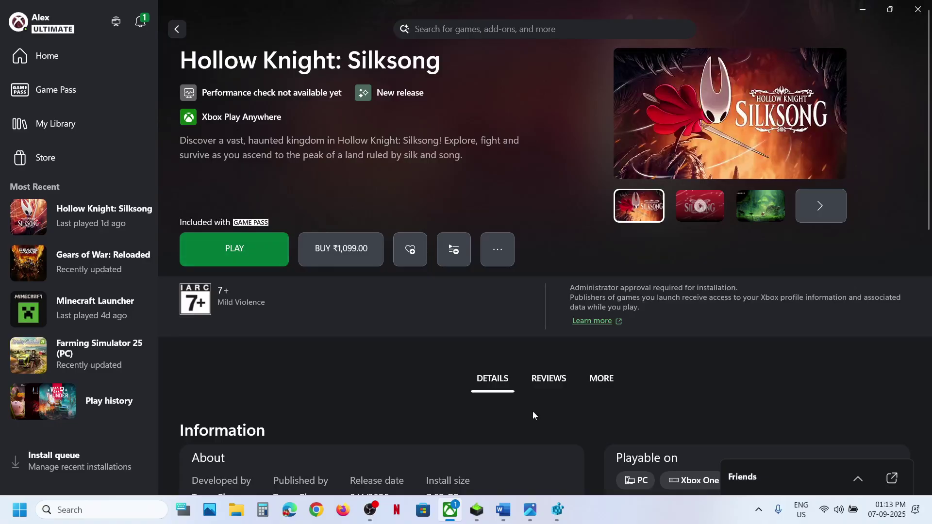
left_click(556, 514)
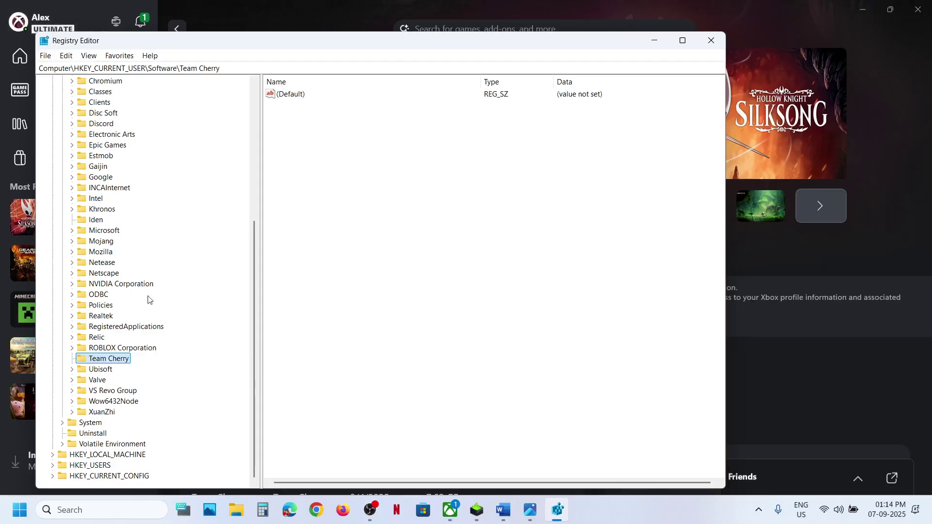
left_click(47, 57)
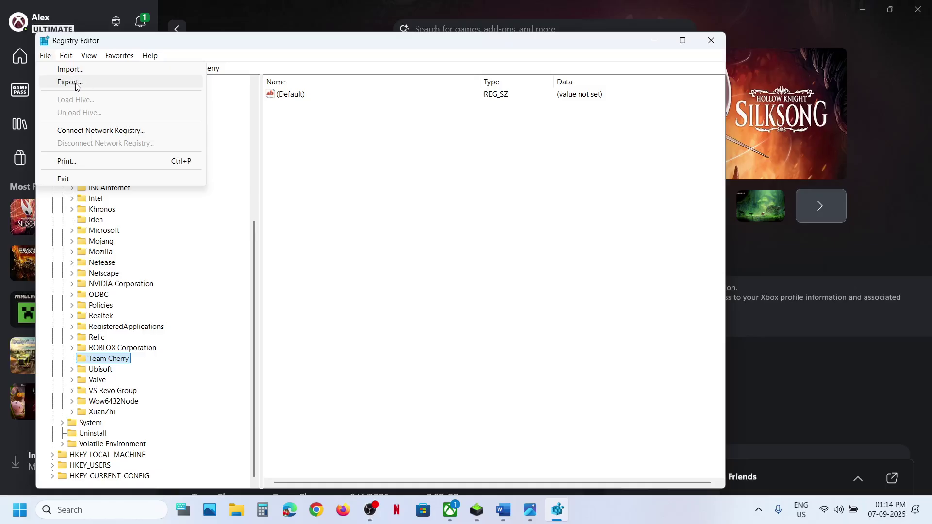
- Import Backup.reg from the Desktop to restore the Hollow Knight Silksong key
left_click(70, 82)
left_click(390, 71)
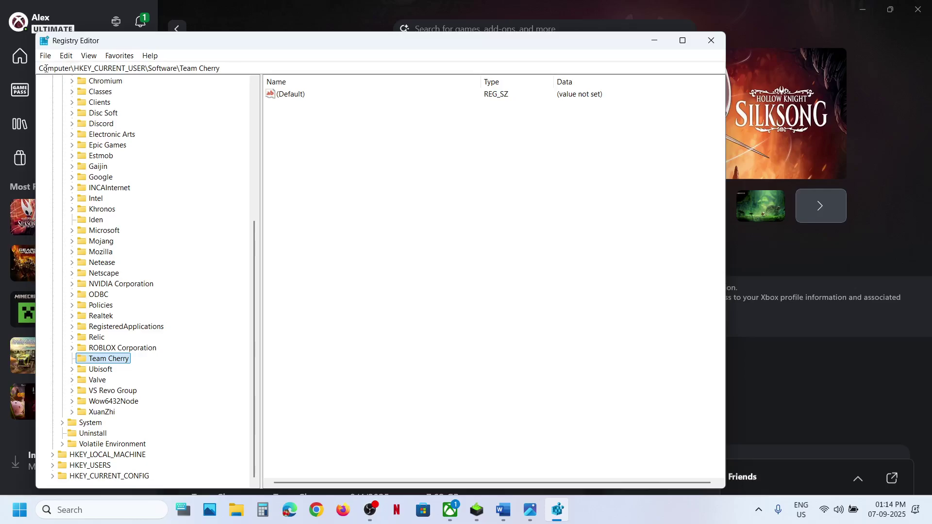
left_click(44, 57)
left_click(69, 69)
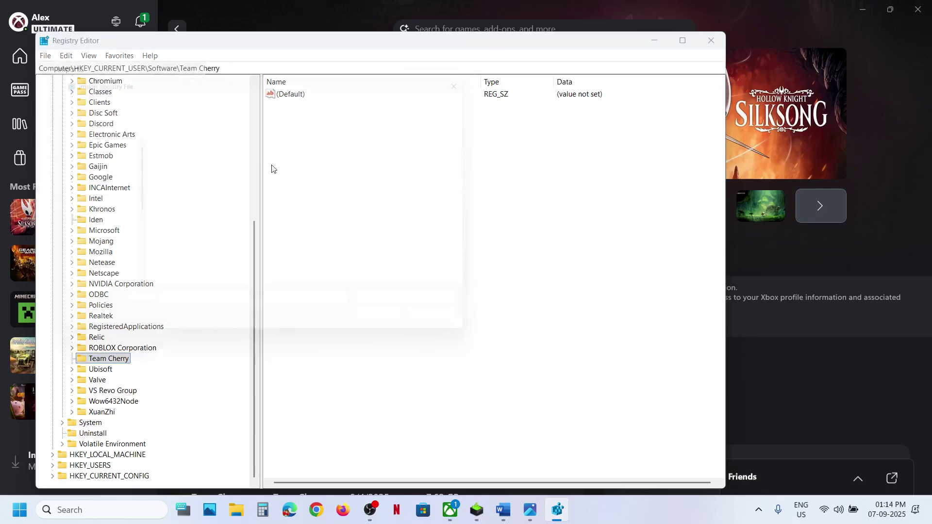
left_click(392, 191)
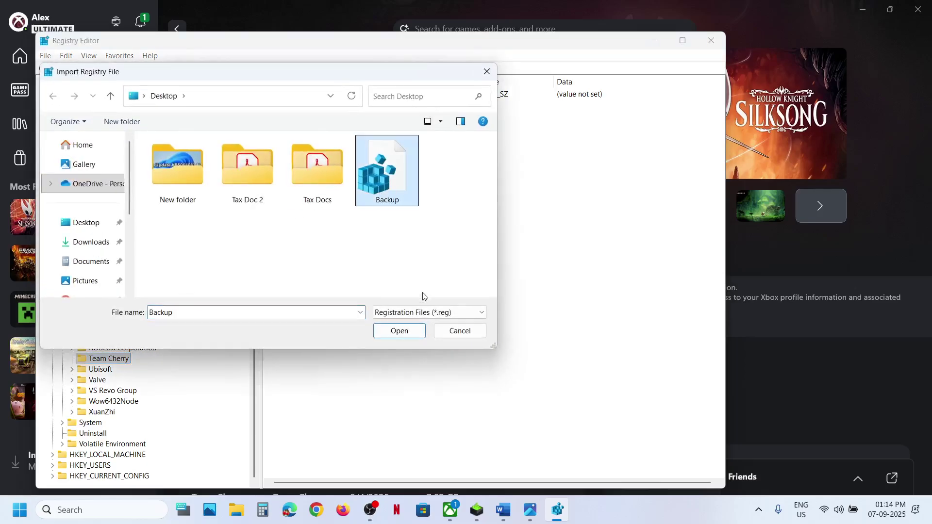
left_click(397, 330)
left_click(599, 255)
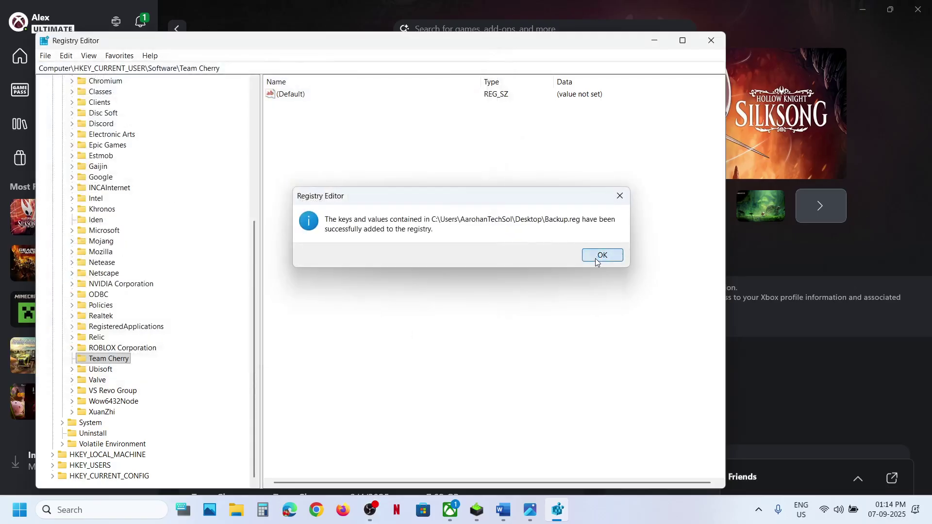
- Delete the restored Hollow Knight Silksong key under Team Cherry again
left_click(72, 360)
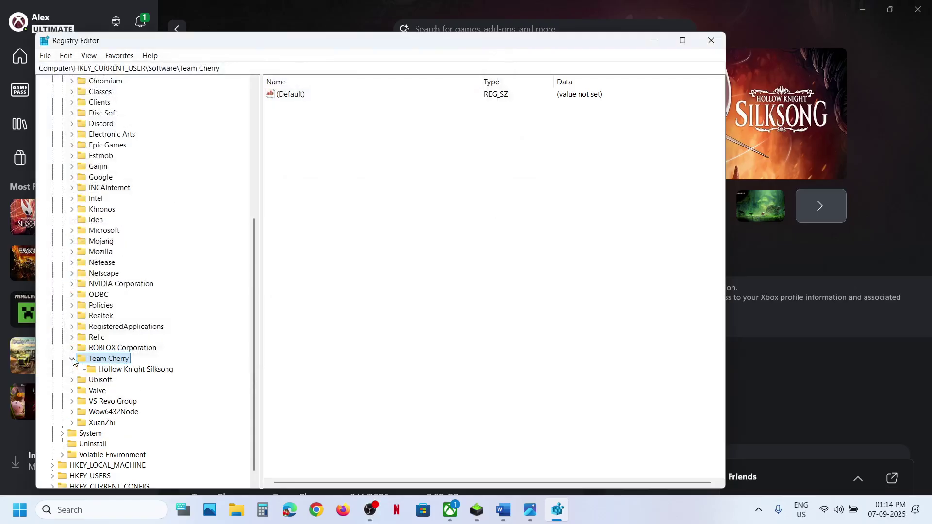
left_click(110, 370)
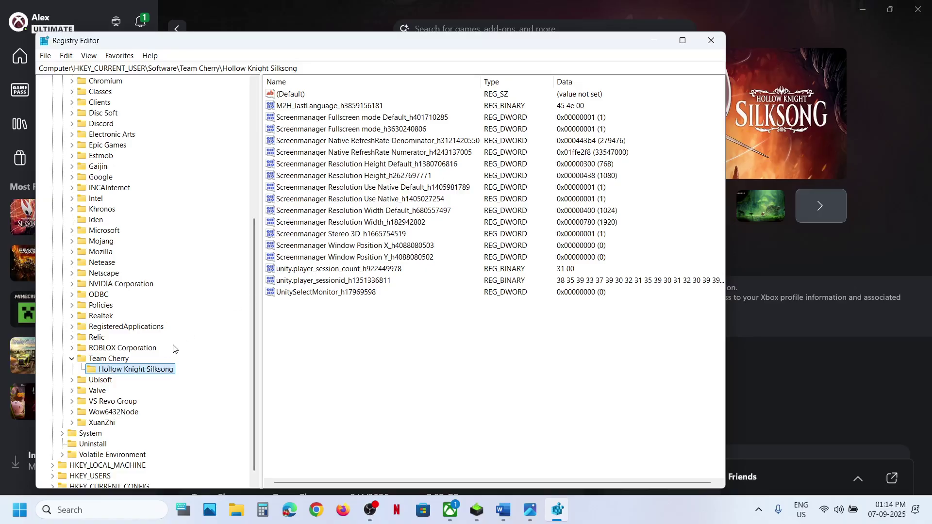
right_click(147, 374)
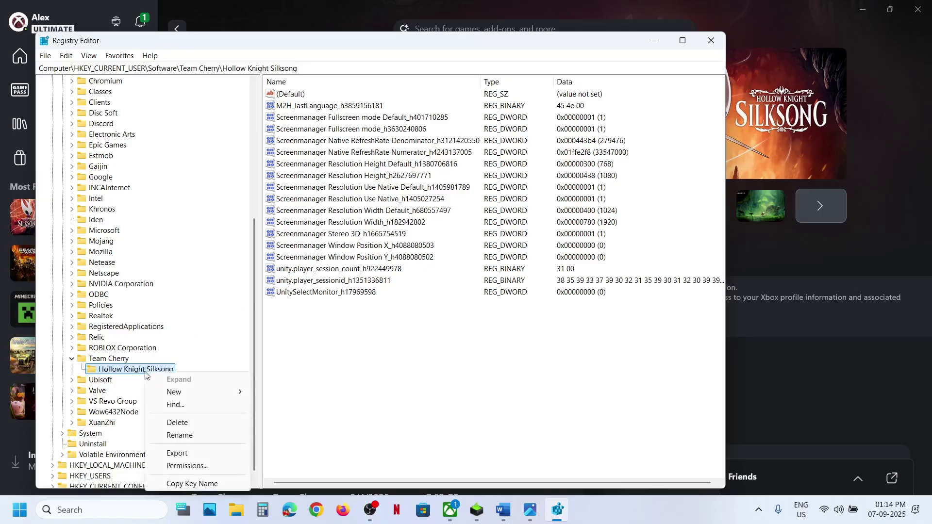
left_click(187, 423)
left_click(522, 249)
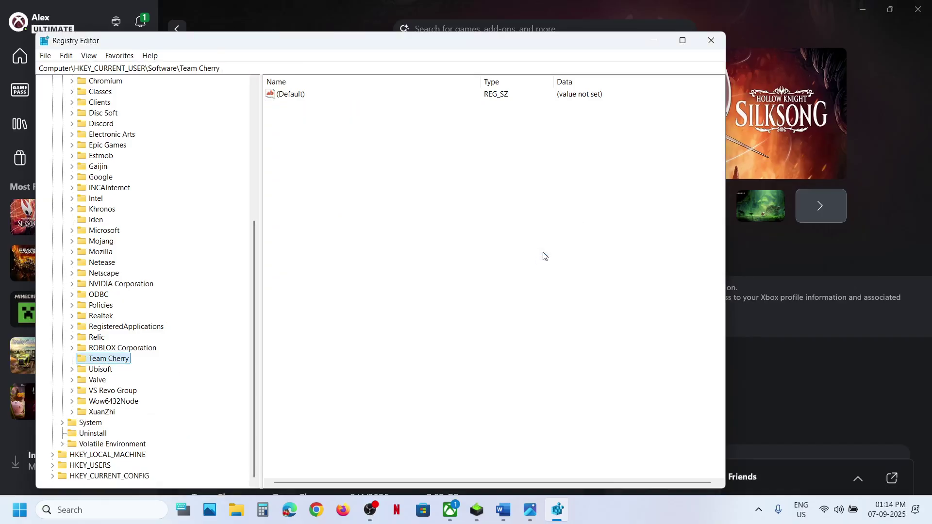
- Review the Word guide's Step 4 about running the game from its installation folder
left_click(797, 254)
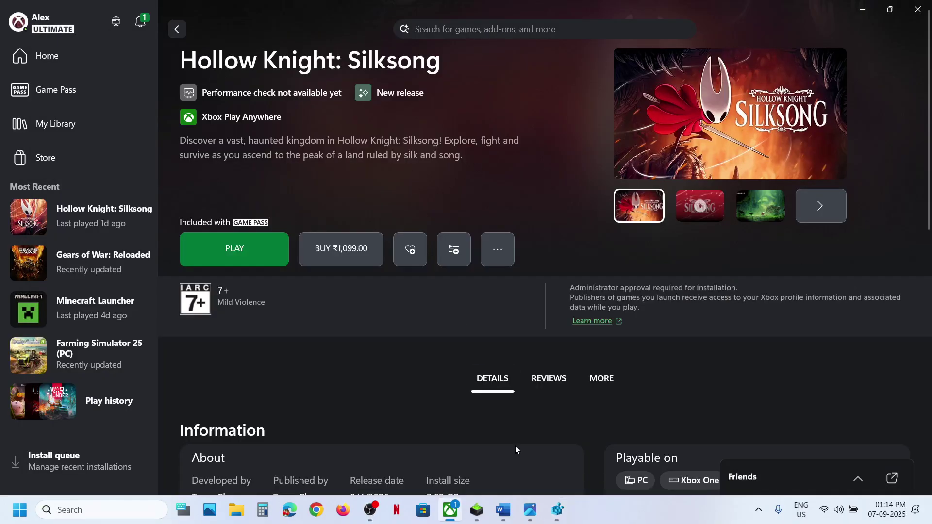
left_click(503, 510)
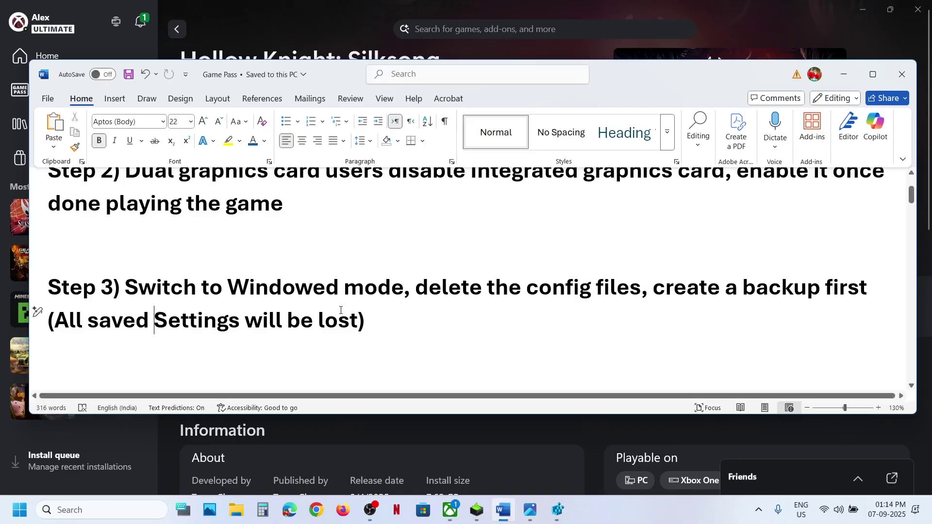
scroll(341, 309, "down", 5)
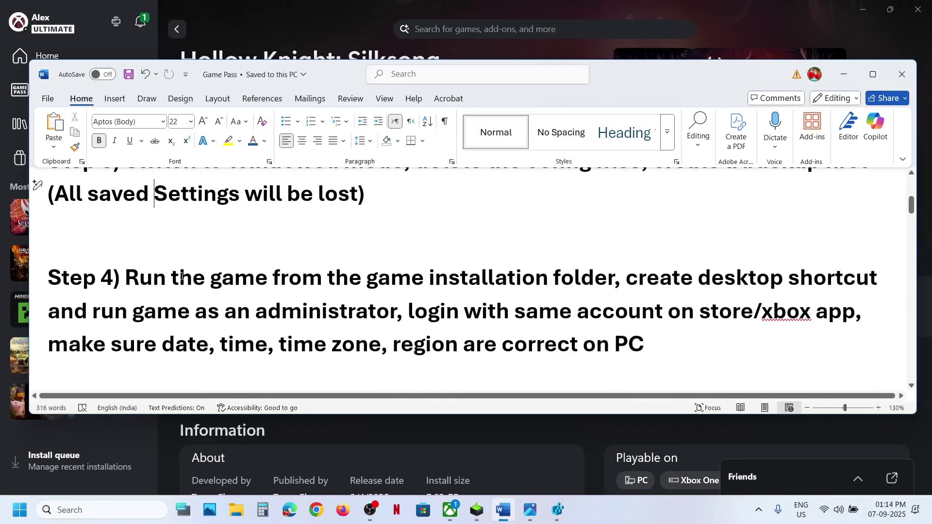
left_click_drag(144, 285, 614, 281)
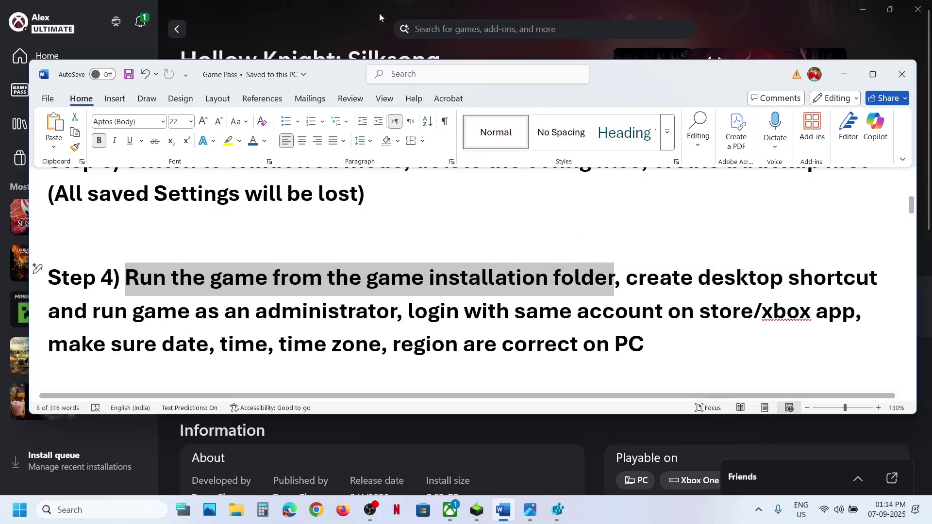
left_click(348, 27)
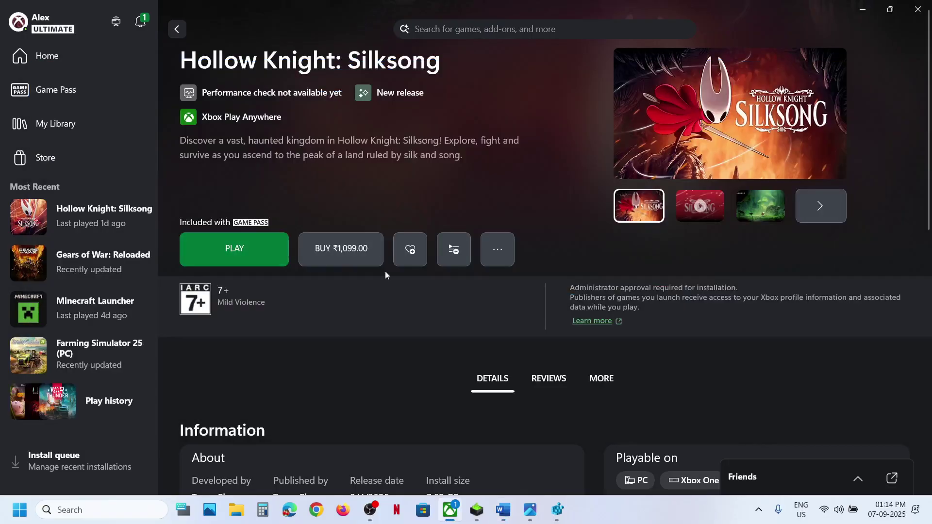
- Open Silksong's install folder C:\XboxGames via the game's Manage > Files > Browse
right_click(89, 222)
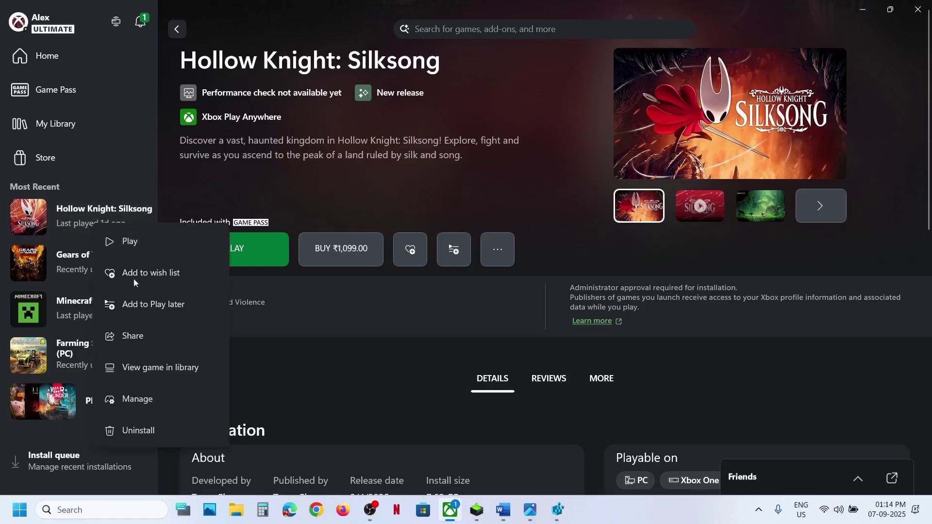
left_click(498, 256)
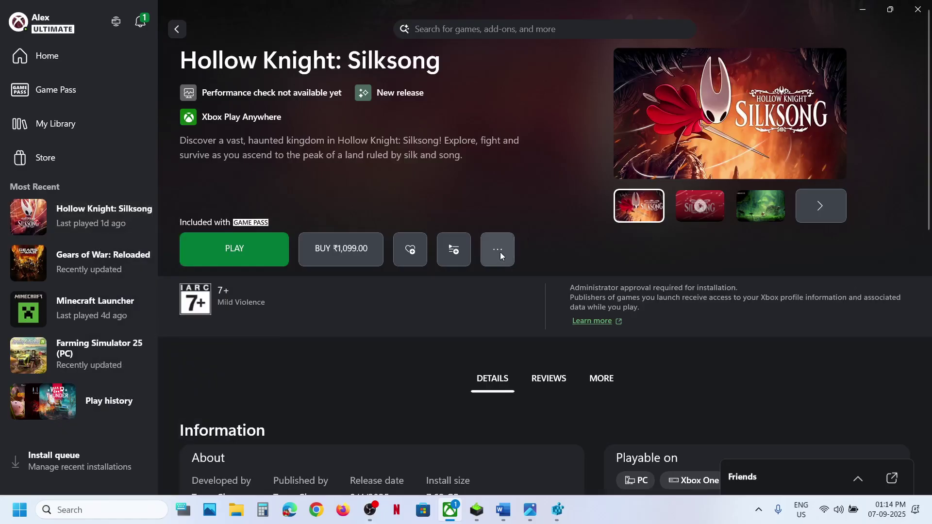
left_click(500, 252)
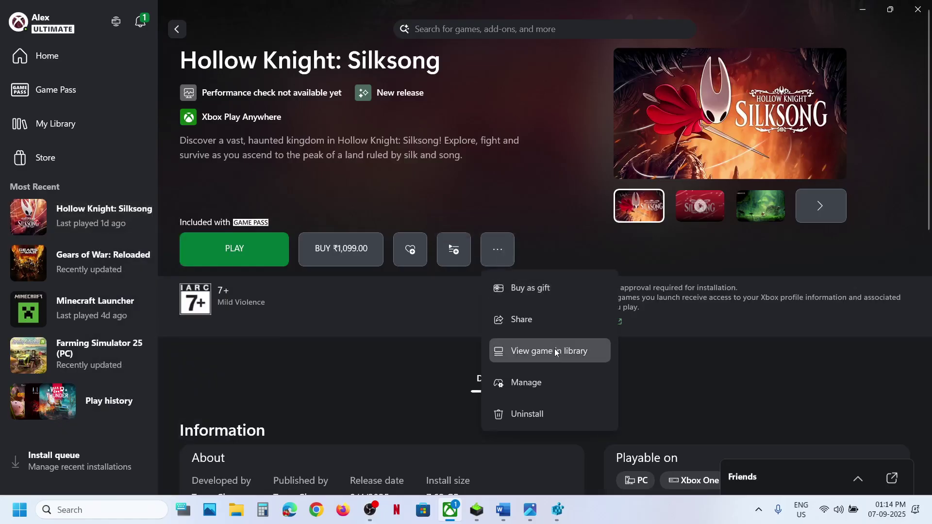
left_click(524, 383)
left_click(504, 119)
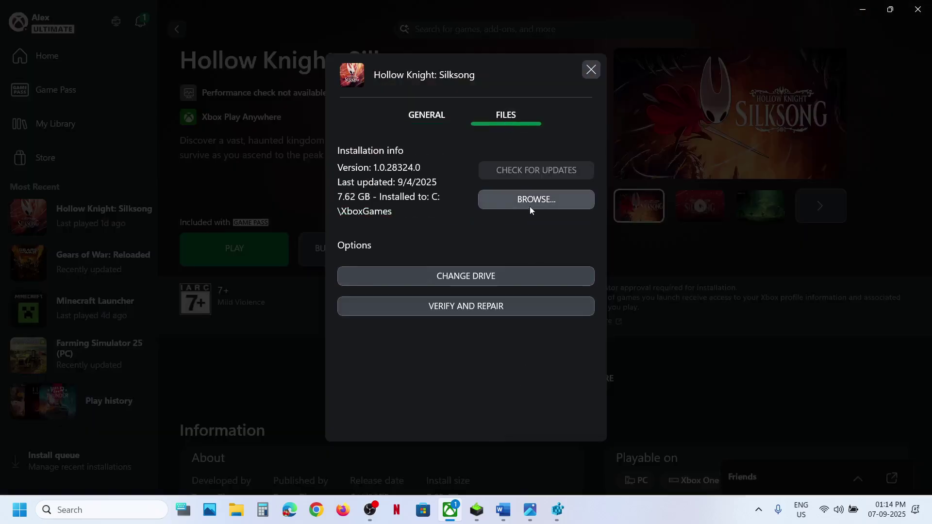
left_click(530, 205)
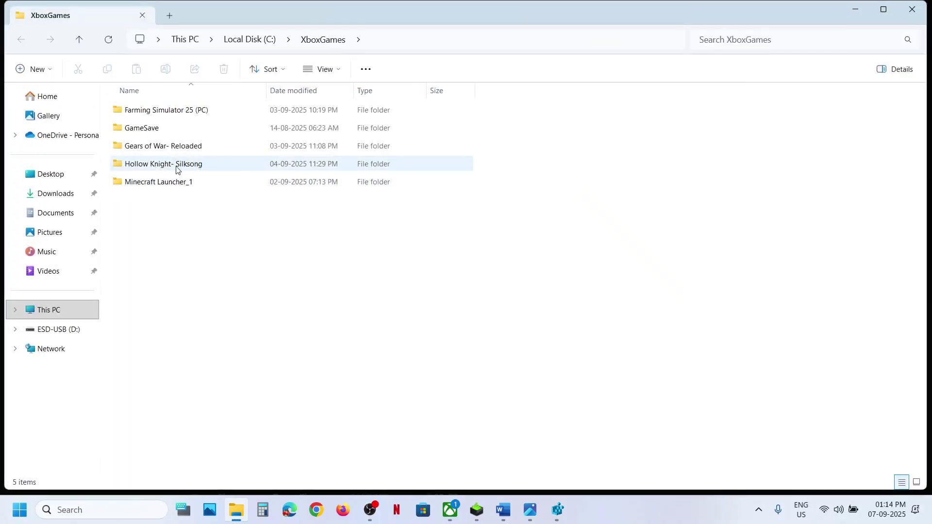
- Open Hollow Knight- Silksong\Content and run the Hollow Knight Silksong executable as administrator
double_click(177, 169)
left_click(177, 169)
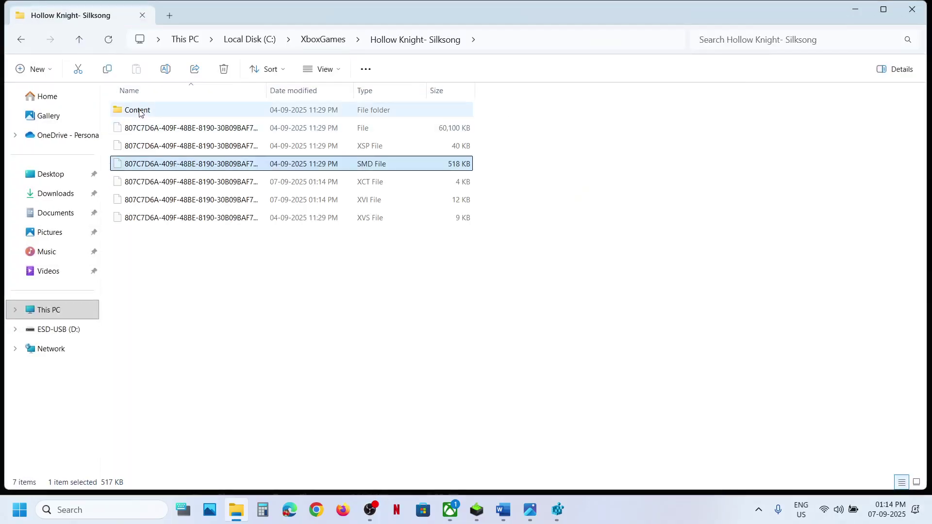
double_click(138, 111)
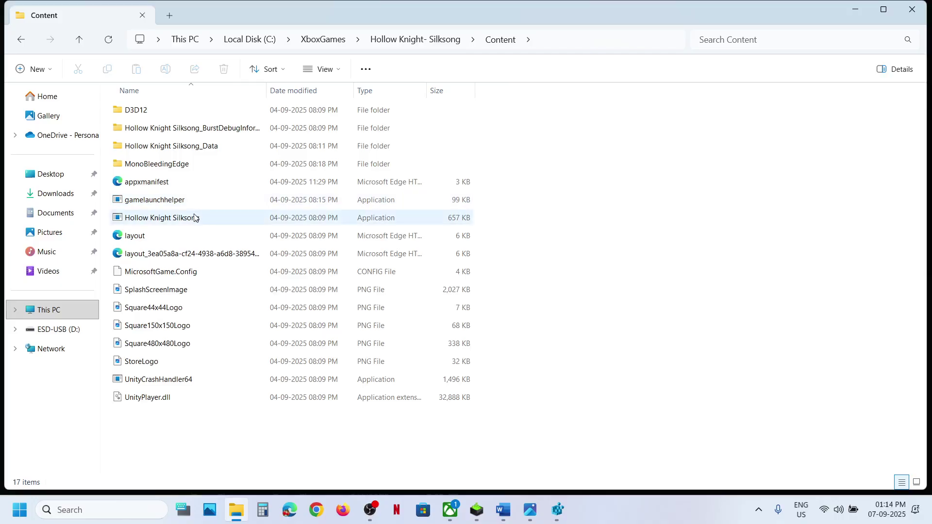
left_click(154, 221)
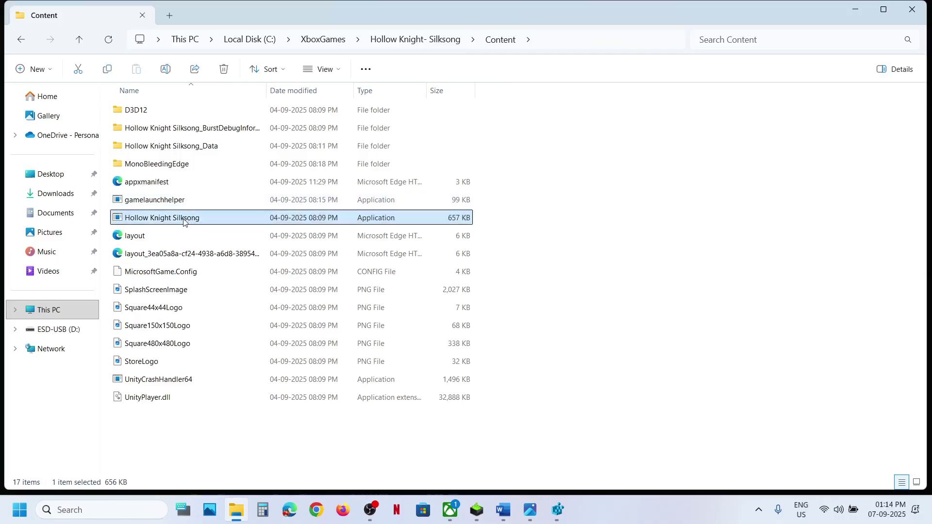
right_click(184, 221)
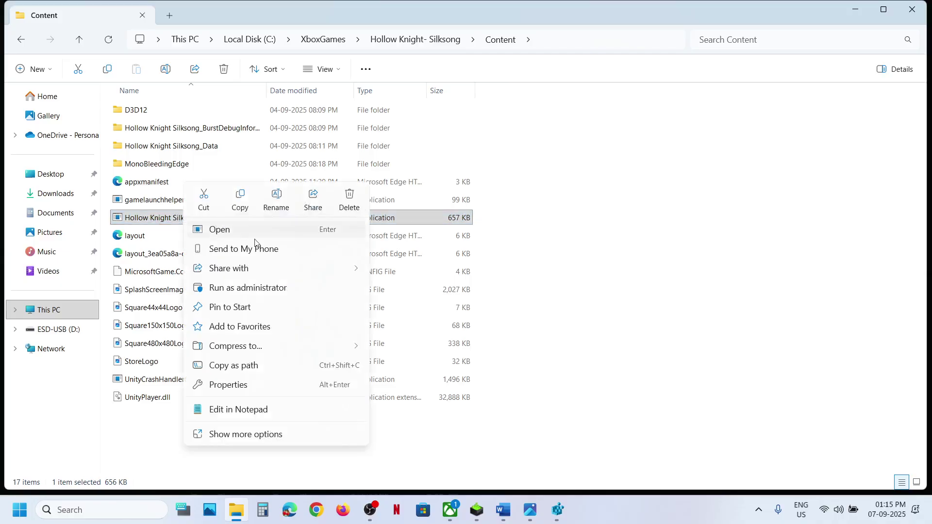
left_click(249, 288)
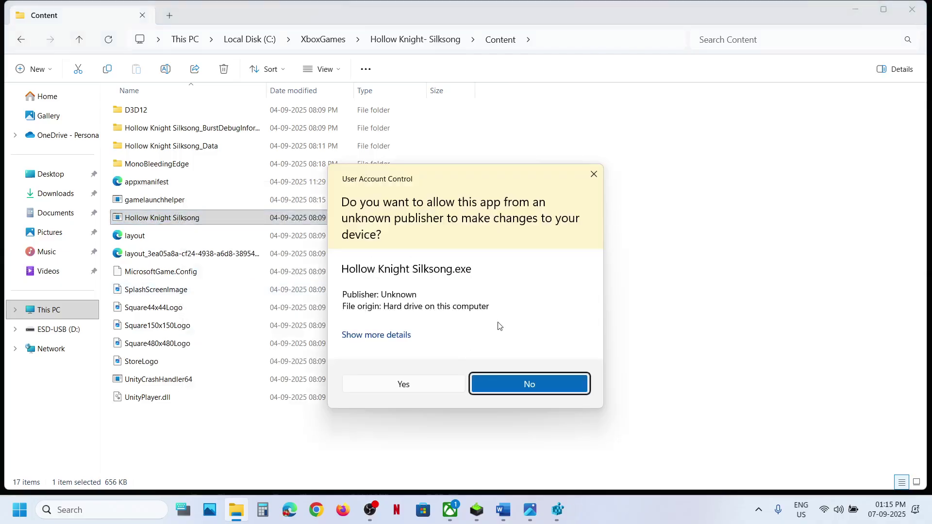
left_click(403, 382)
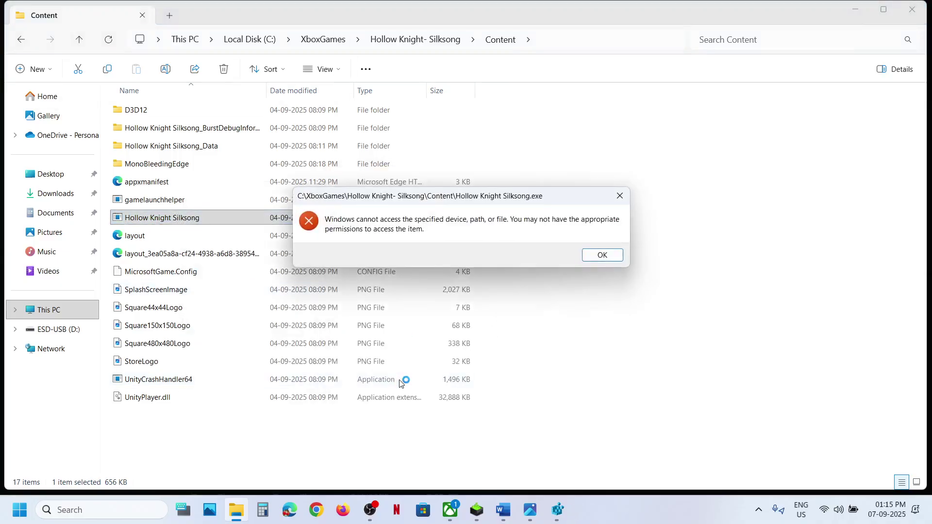
left_click(602, 255)
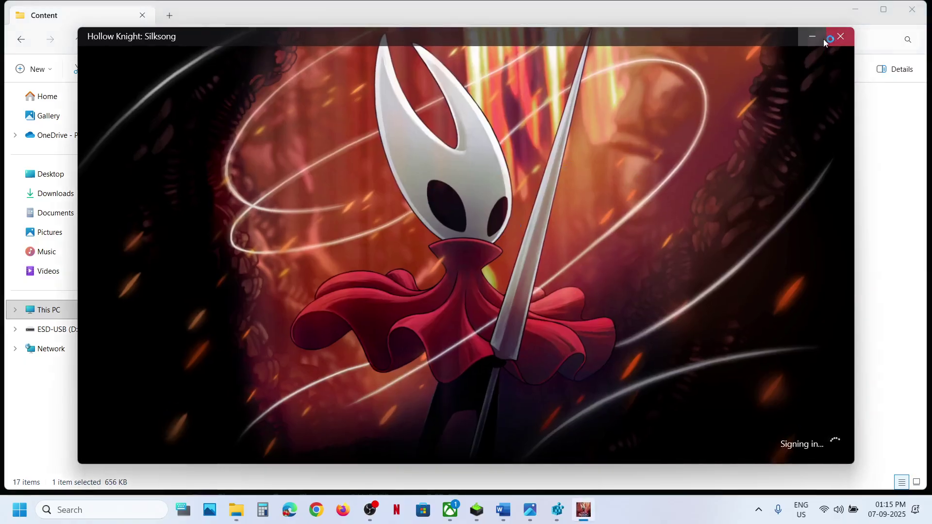
left_click(840, 37)
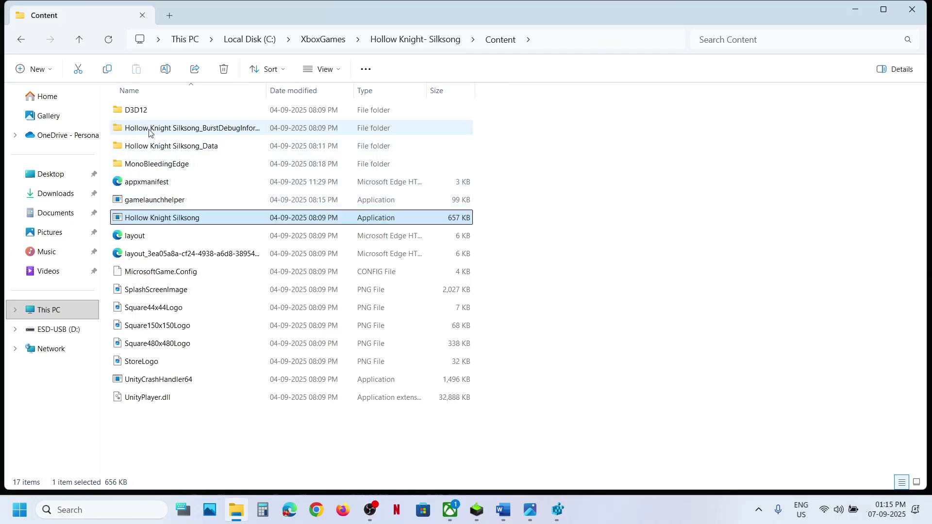
- Run gamelaunchhelper as administrator and close the launcher window
left_click(144, 203)
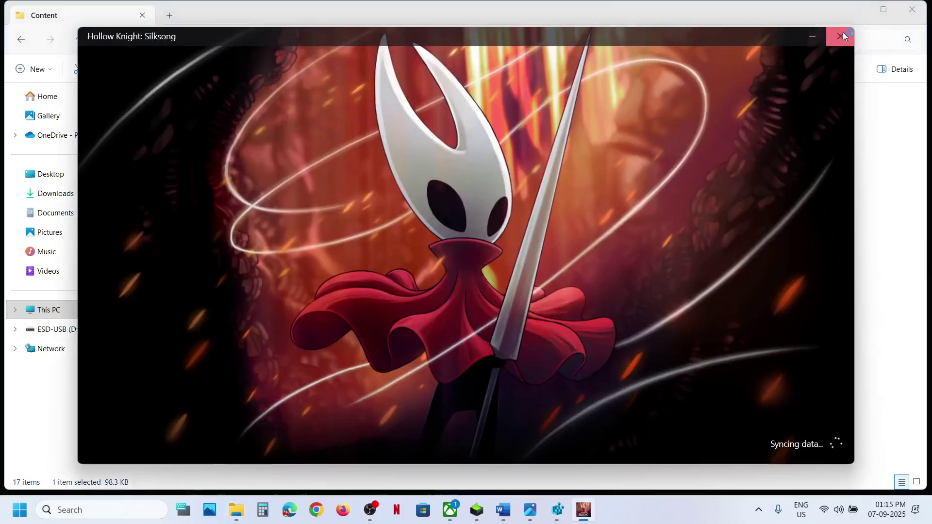
left_click(841, 36)
right_click(178, 206)
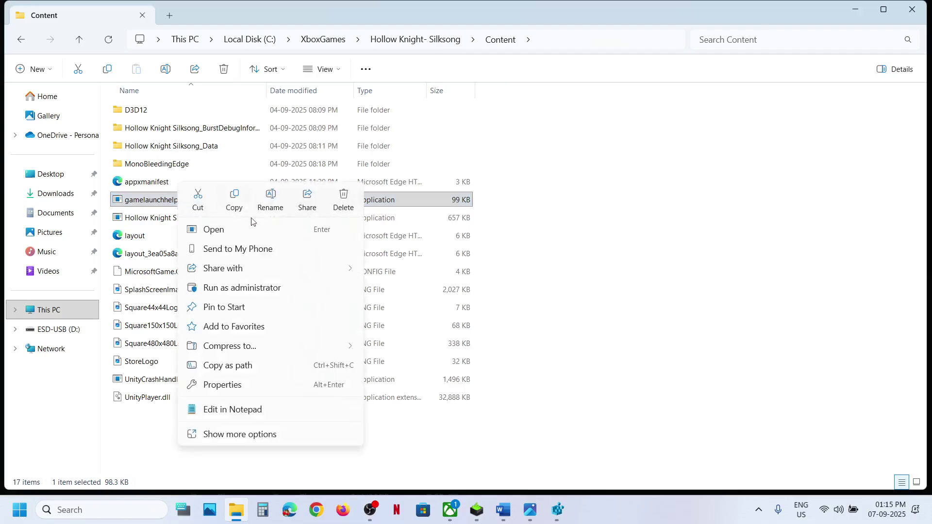
left_click(236, 288)
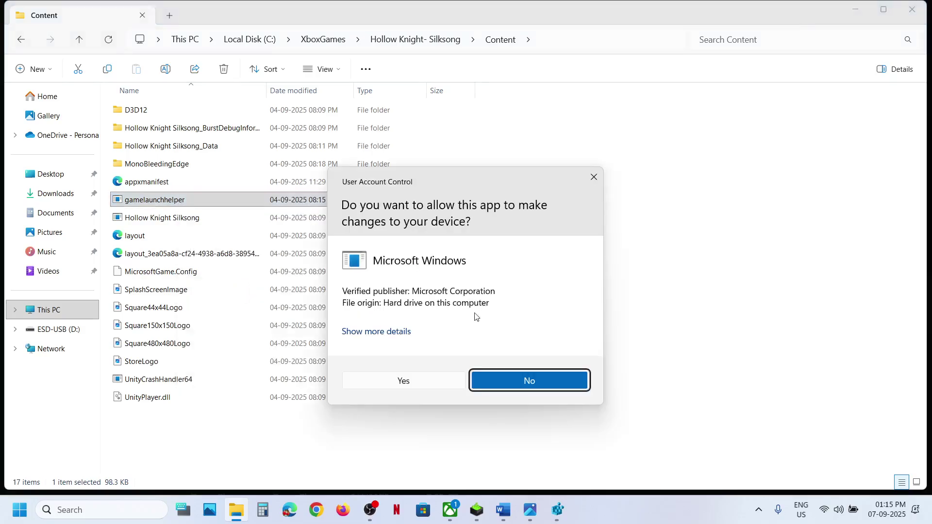
left_click(405, 381)
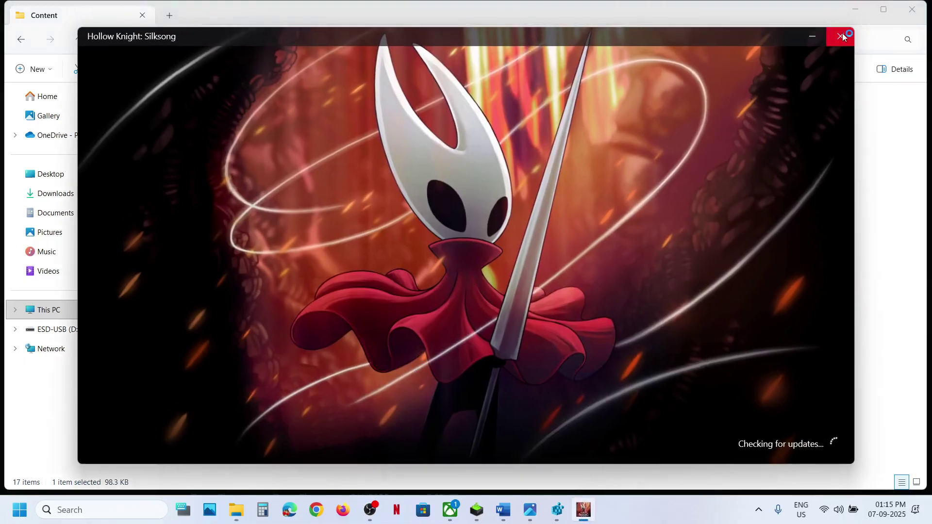
left_click(841, 36)
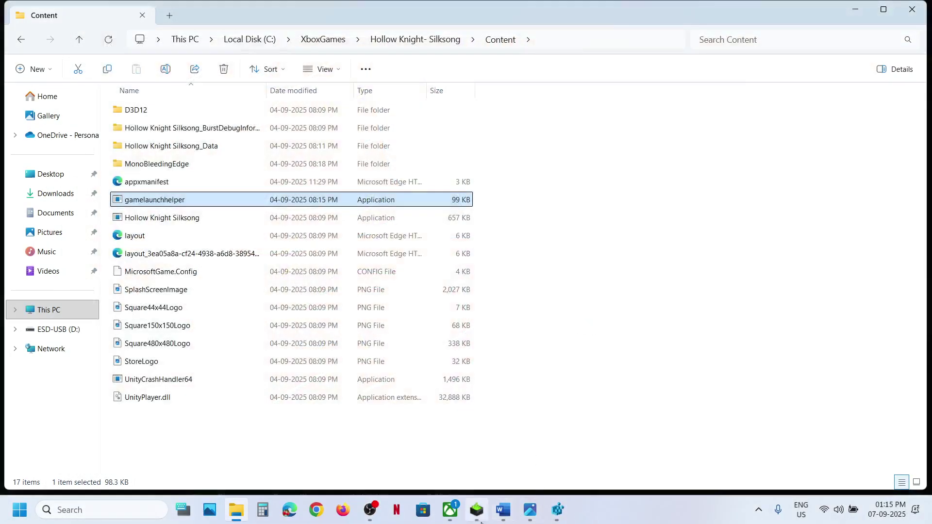
- Create a Hollow Knight: Silksong desktop shortcut from the game's General management settings
left_click(450, 512)
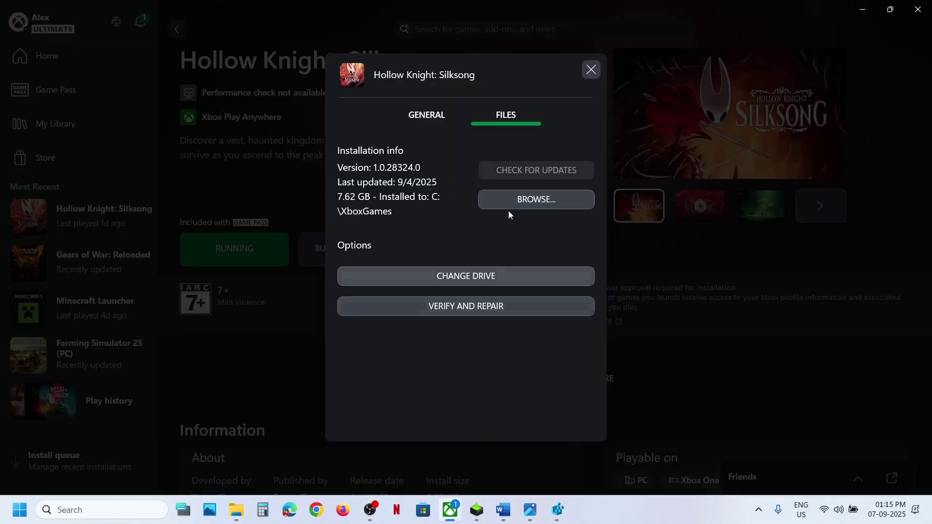
left_click(591, 70)
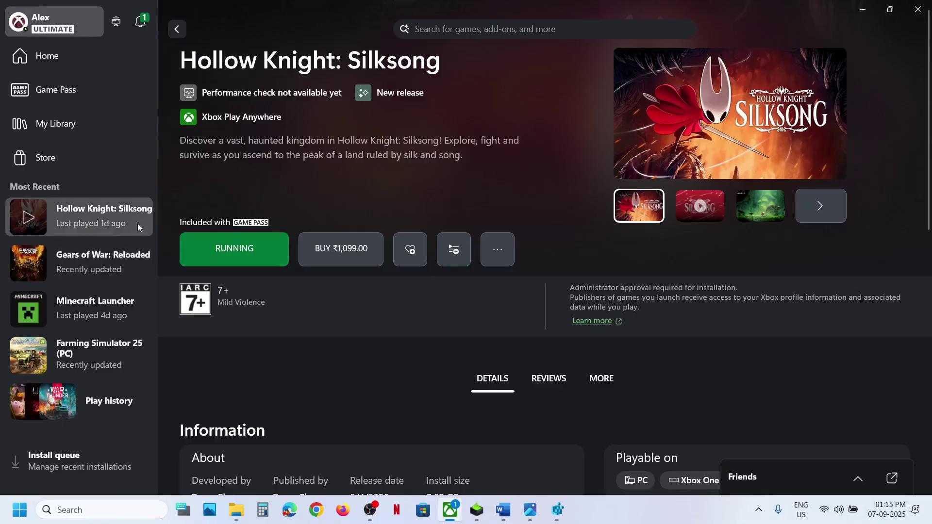
left_click(508, 248)
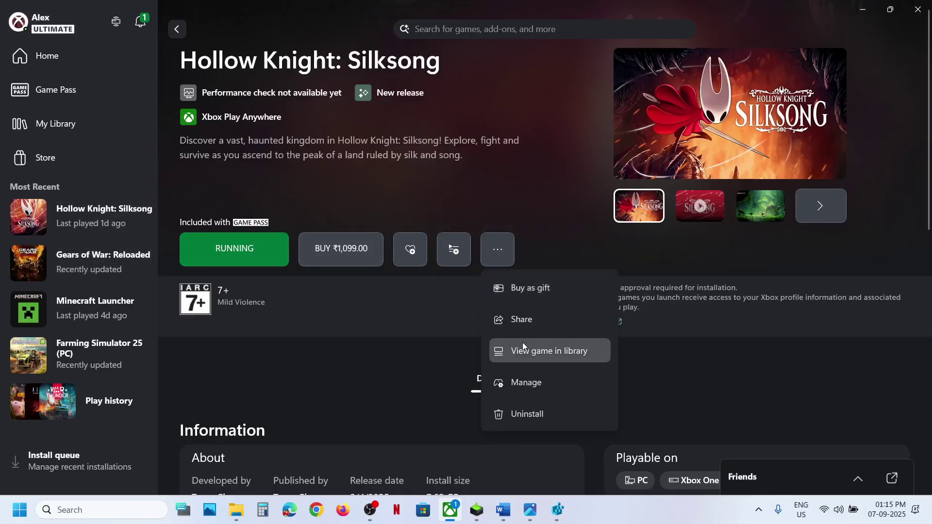
left_click(520, 380)
left_click(504, 121)
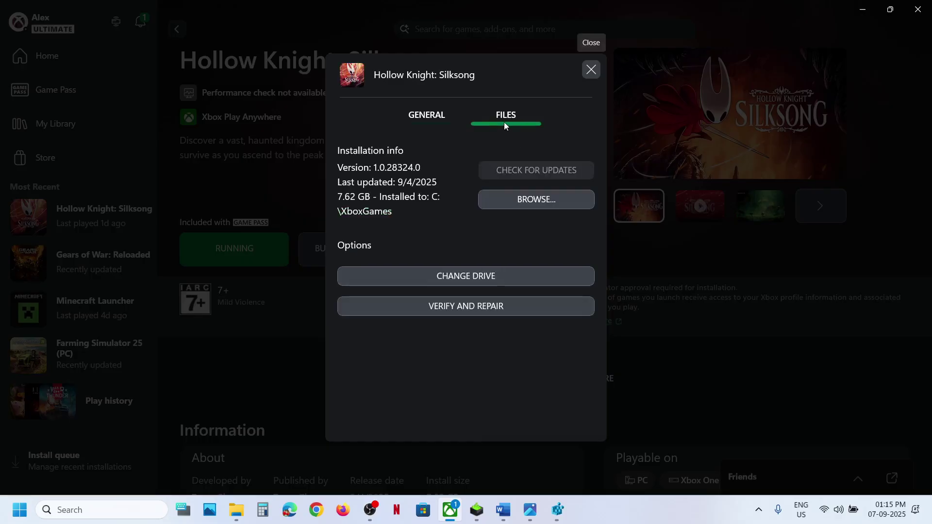
left_click(427, 123)
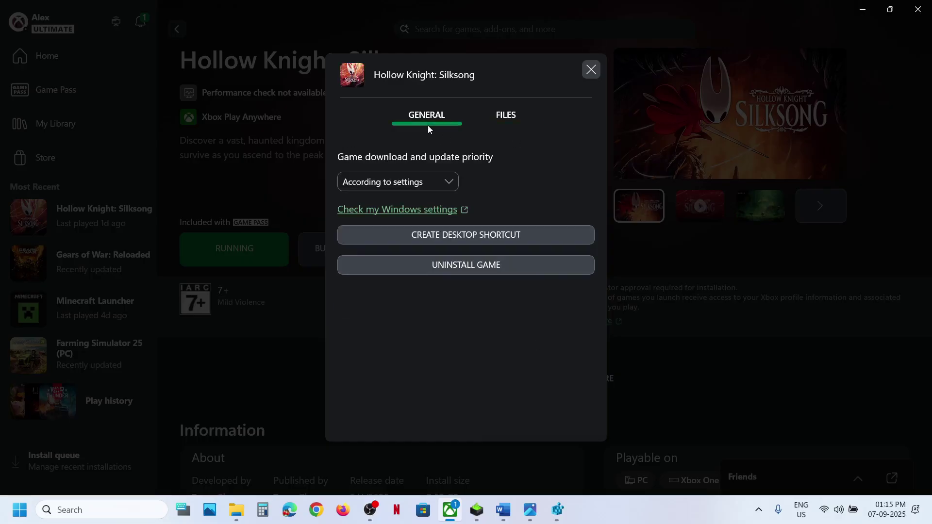
left_click(443, 235)
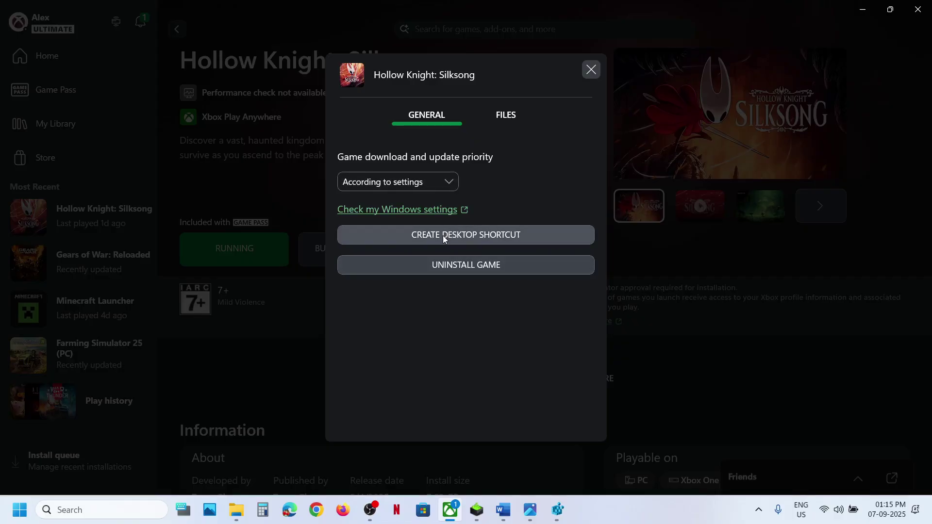
left_click(600, 67)
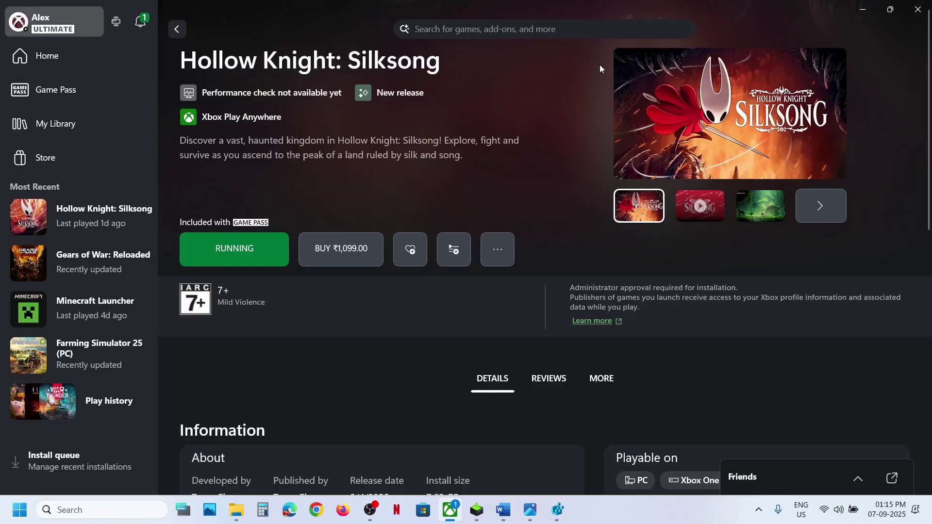
key("super+d")
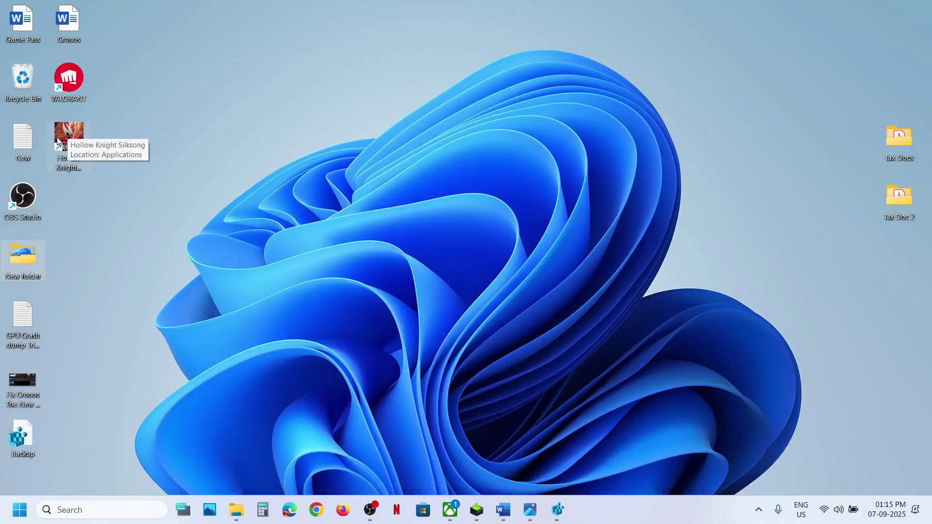
- Move the Silksong shortcut to the desktop centre and run it as administrator
left_click_drag(68, 141, 390, 220)
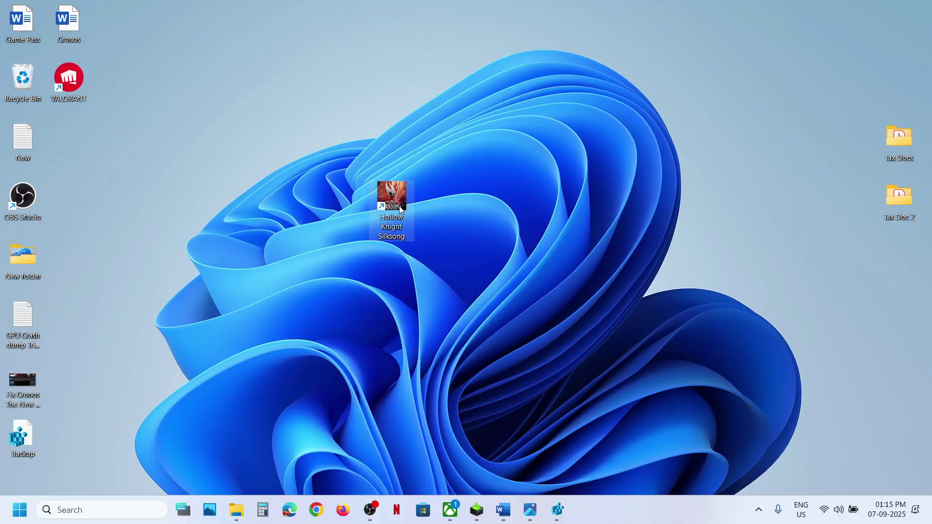
right_click(399, 207)
left_click(451, 313)
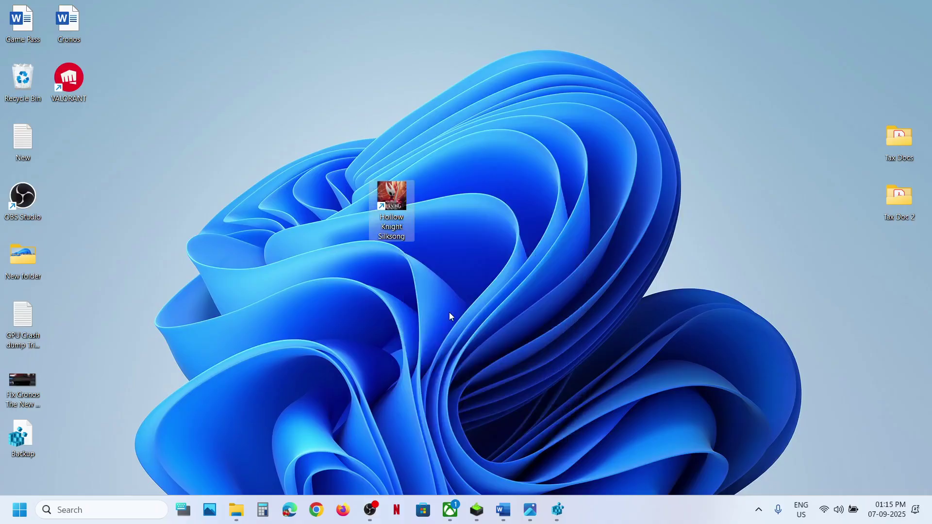
left_click(408, 358)
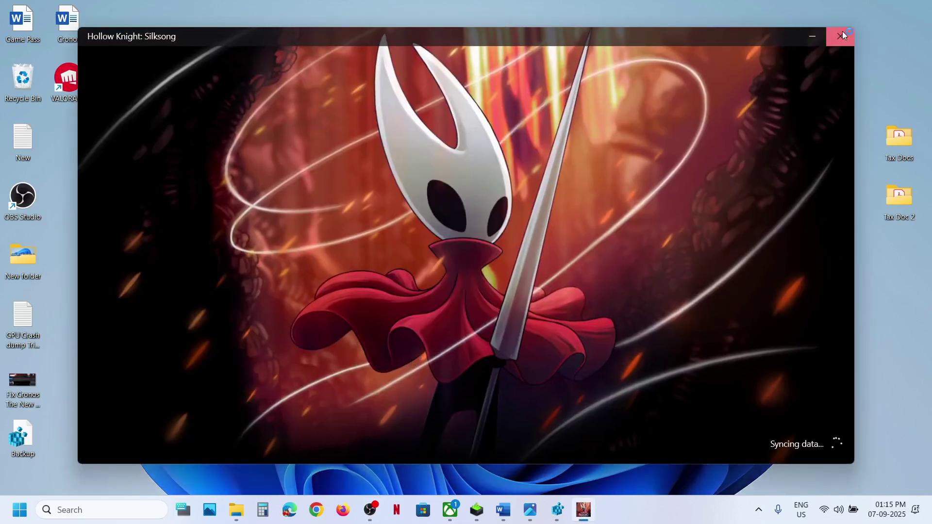
left_click(841, 36)
- Return to the Word guide and highlight Step 4's same-account login instruction
left_click(505, 503)
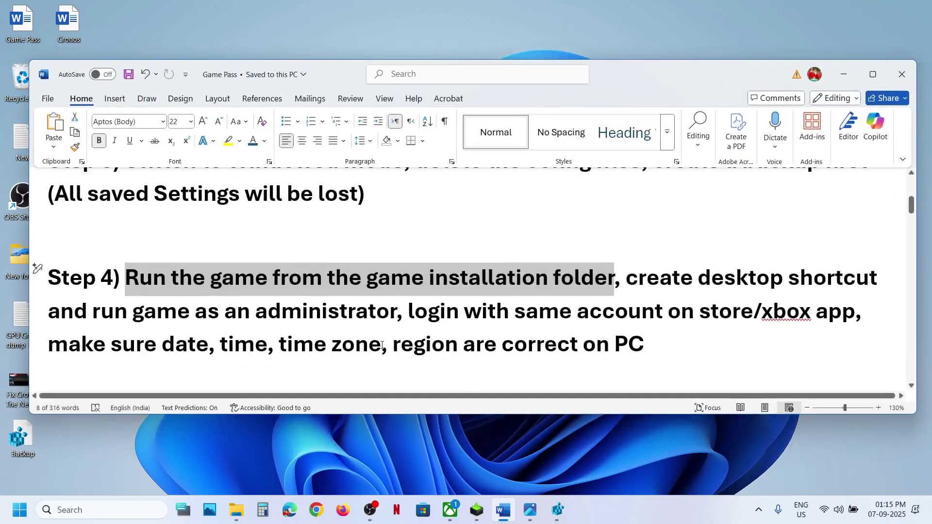
scroll(381, 346, "down", 1)
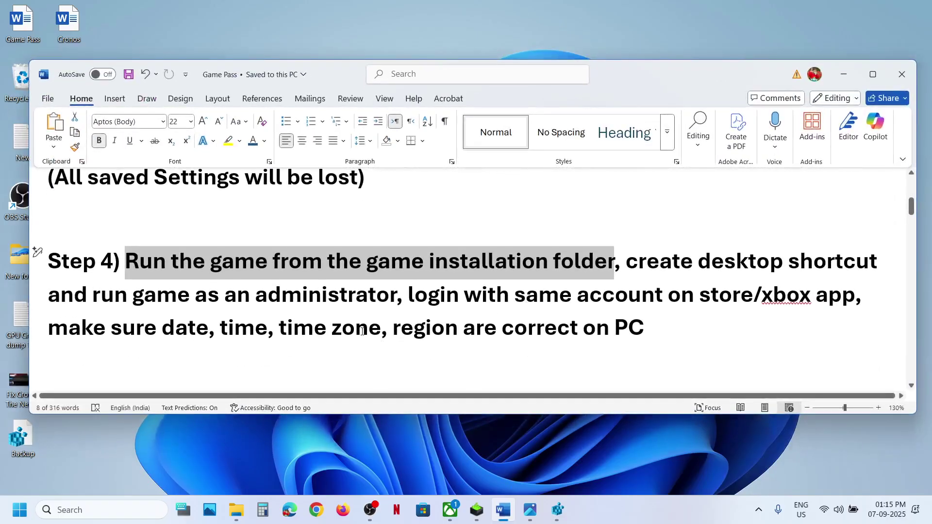
left_click_drag(415, 303, 809, 290)
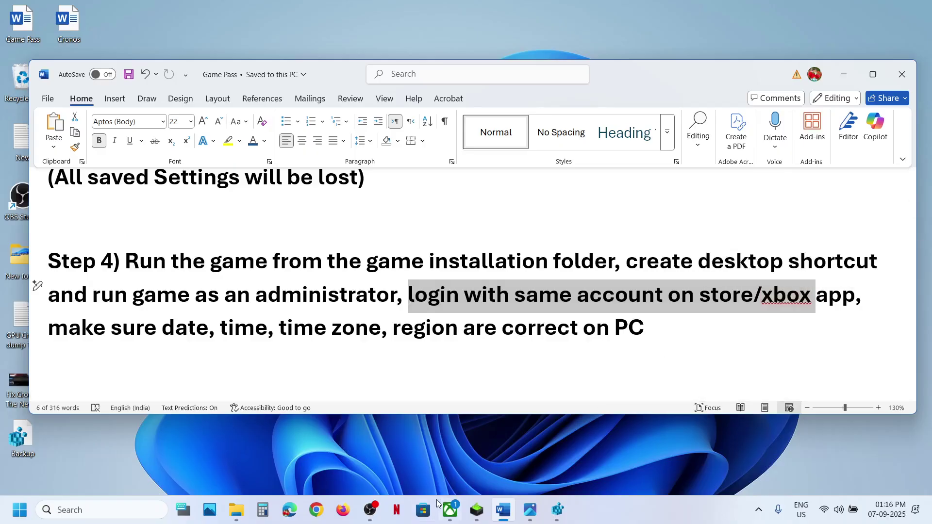
- Sign out of Microsoft Store, then sign back in with the Microsoft account and verify with the Windows Hello PIN
left_click(429, 508)
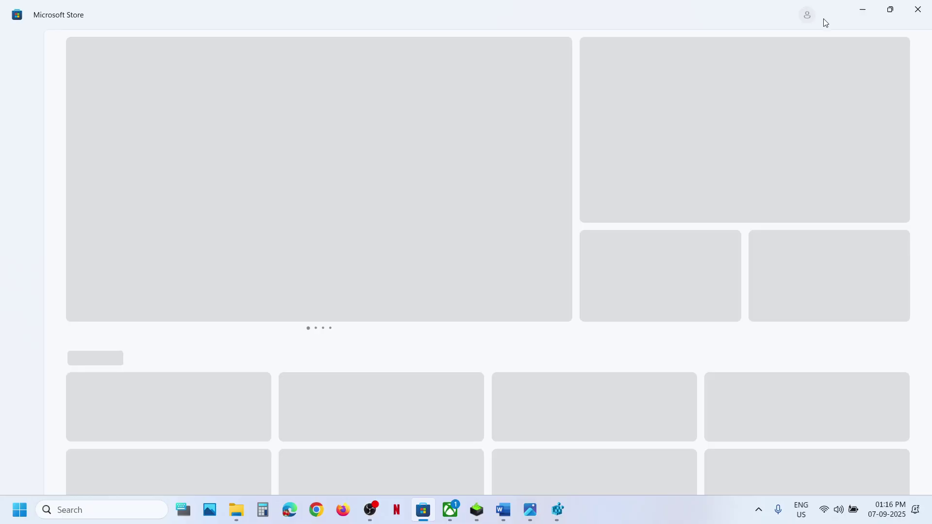
left_click(806, 17)
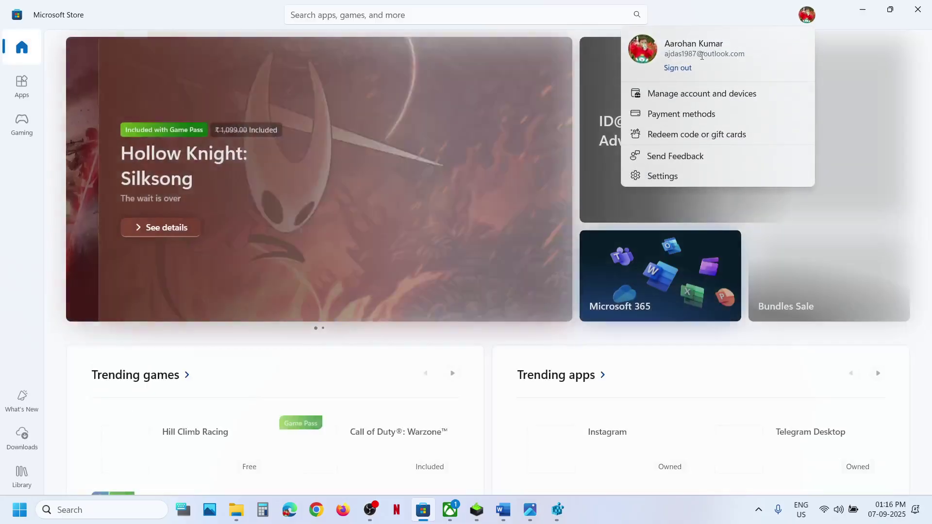
left_click(665, 69)
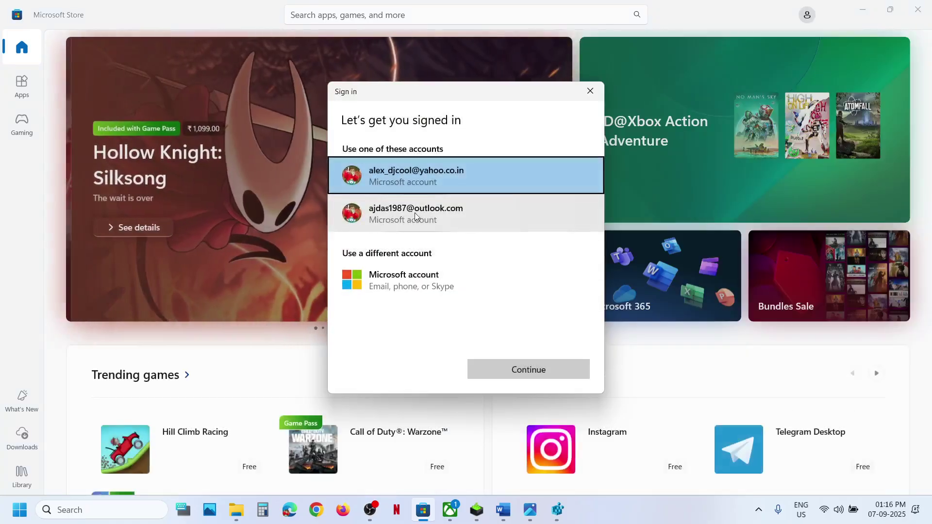
left_click(414, 212)
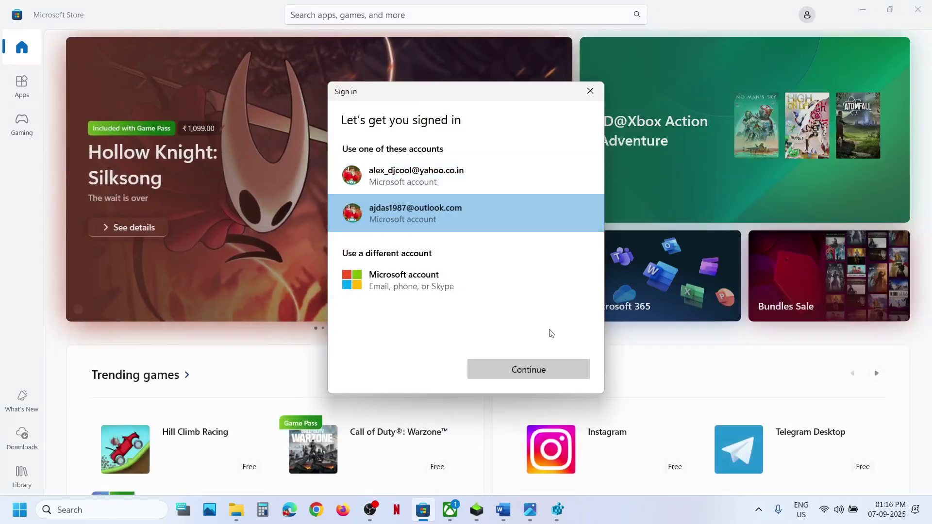
left_click(515, 369)
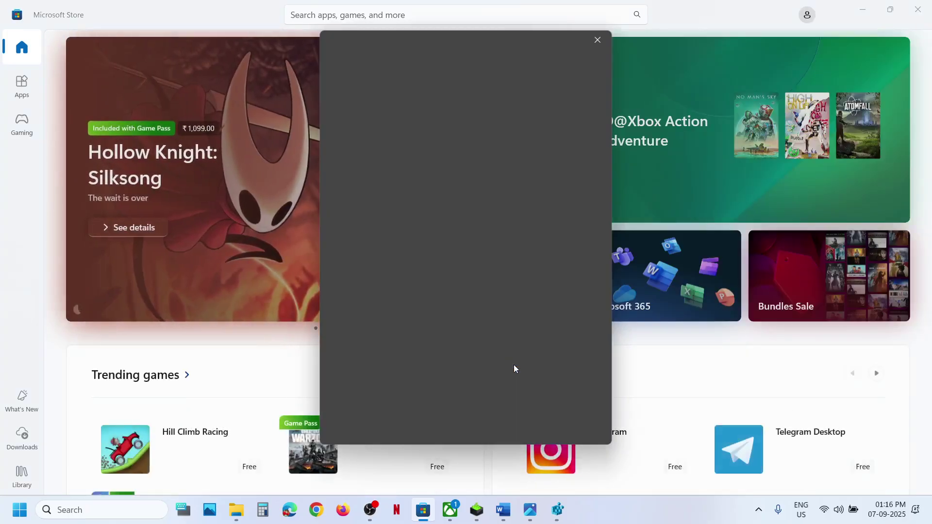
type("1")
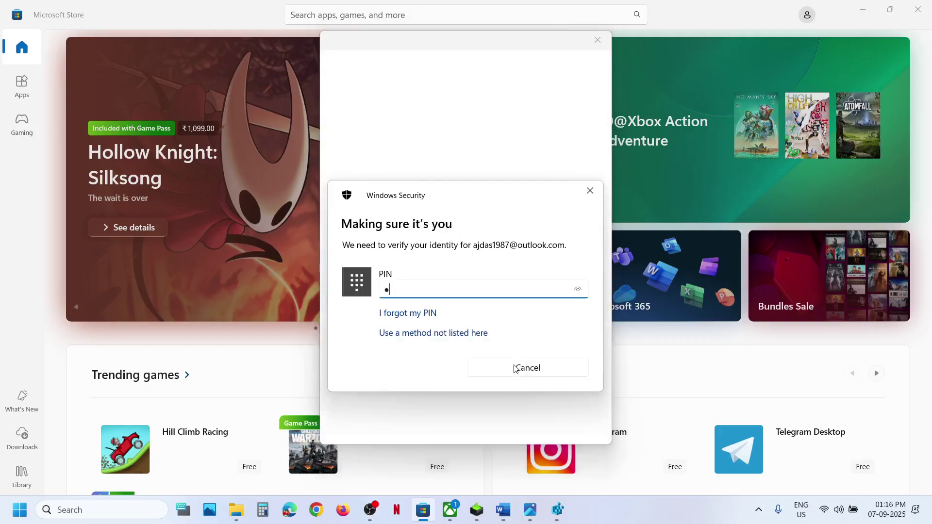
type("111")
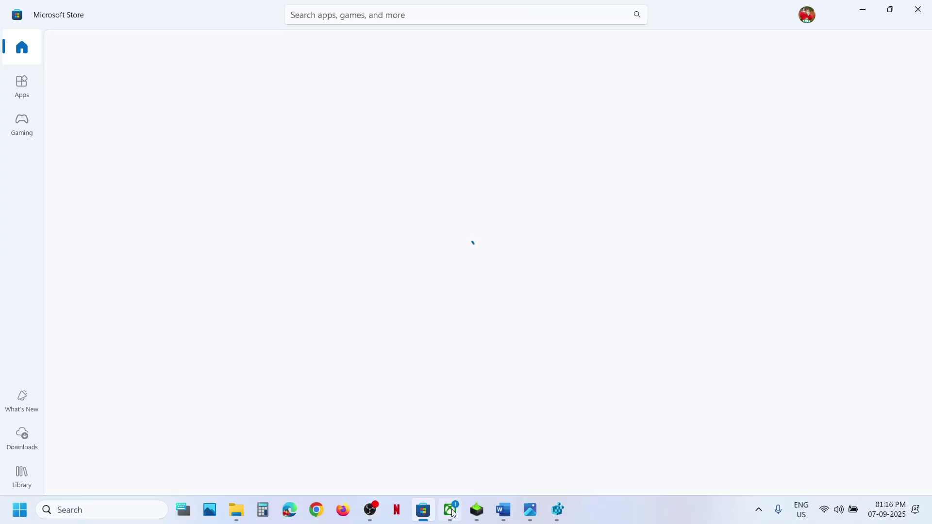
left_click(454, 514)
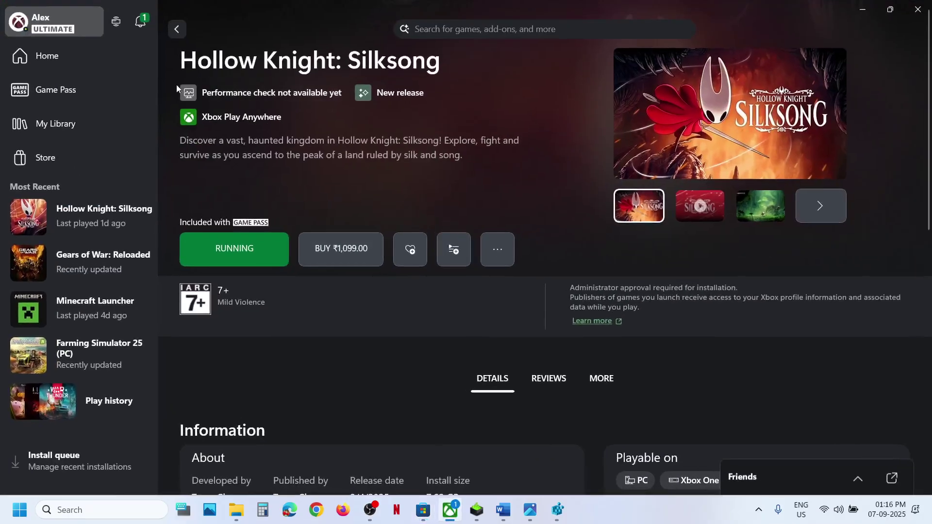
- Sign out of the Xbox app, sign back in with the same Microsoft account, and return to Word
left_click(63, 30)
left_click(48, 244)
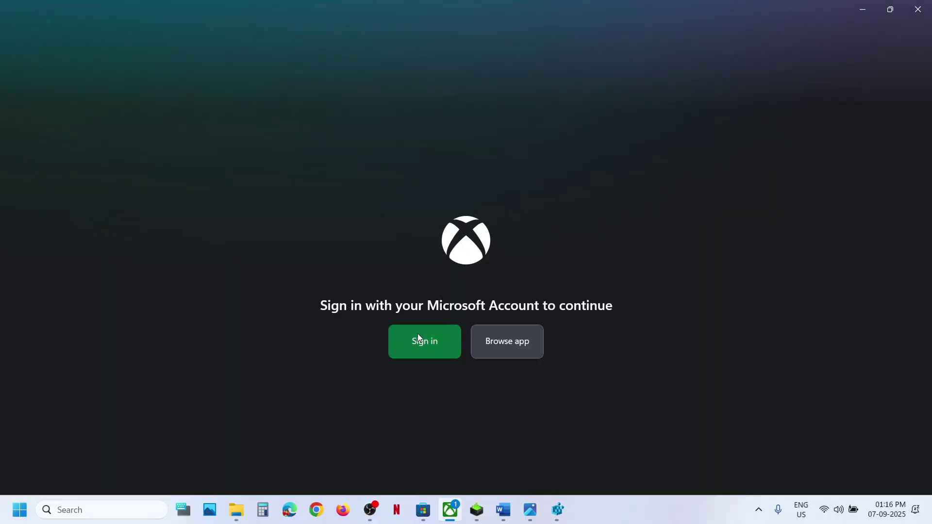
left_click(420, 339)
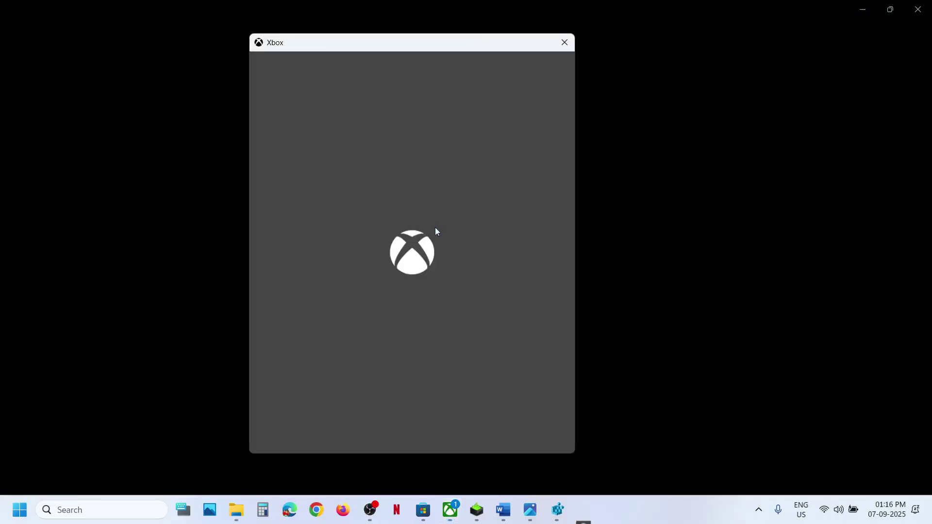
left_click(349, 217)
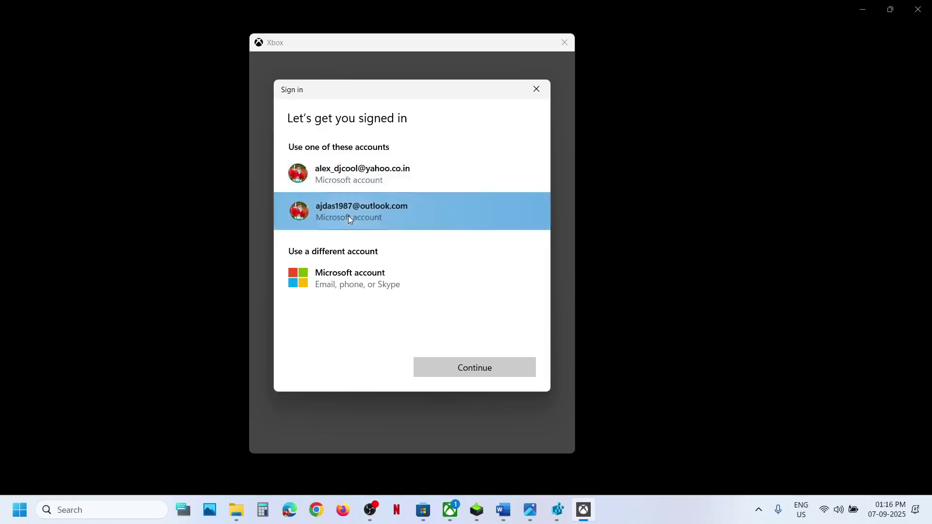
left_click(472, 367)
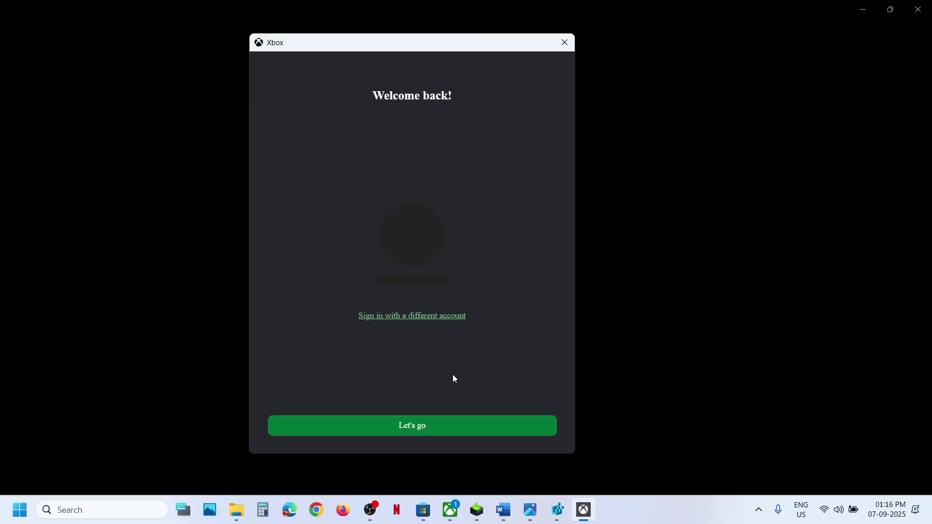
left_click(408, 423)
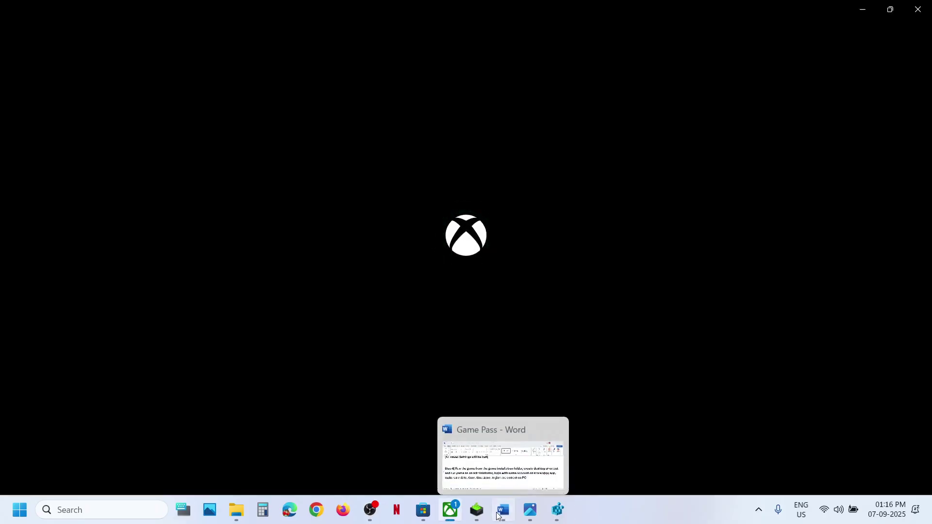
left_click(501, 509)
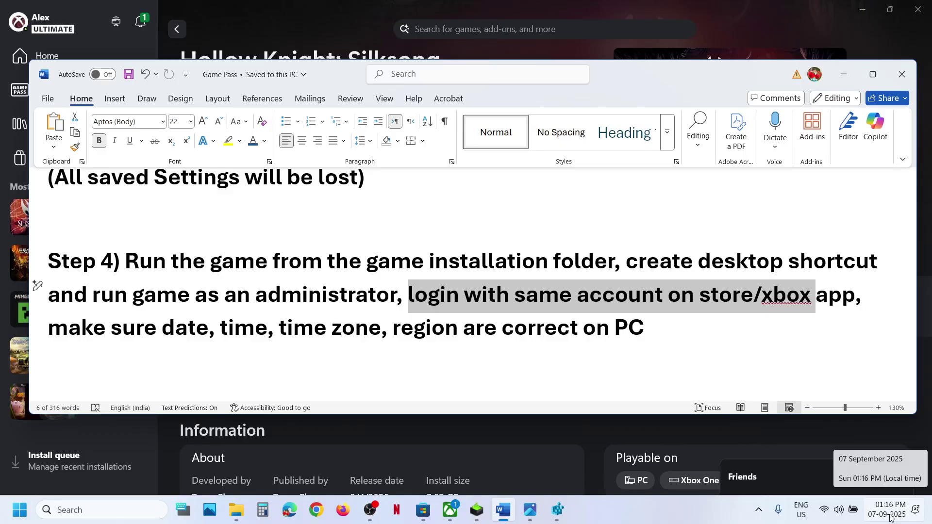
- In Date and time settings, toggle automatic time zone and automatic time off and back on to resync
right_click(891, 518)
left_click(901, 461)
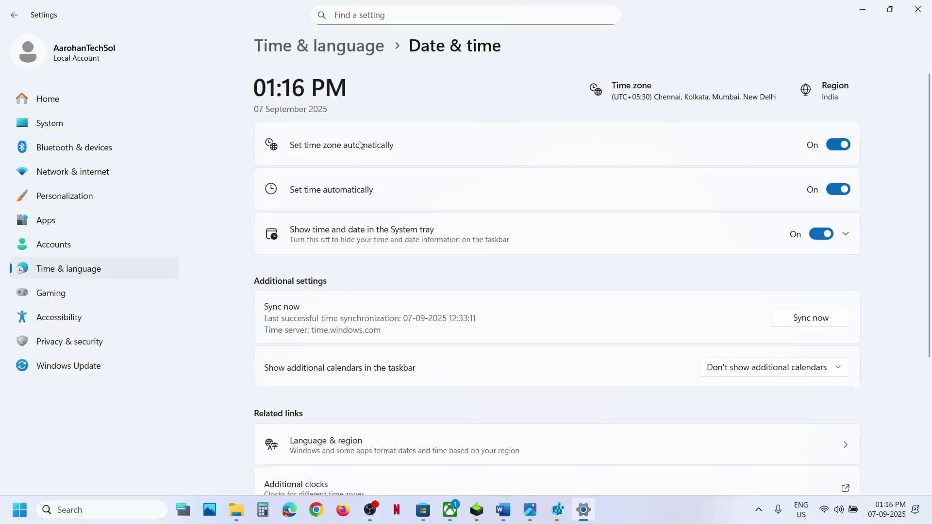
left_click(836, 145)
left_click(835, 189)
left_click(825, 189)
- Confirm the country or region in Language & region stays India, then close Settings
left_click(109, 266)
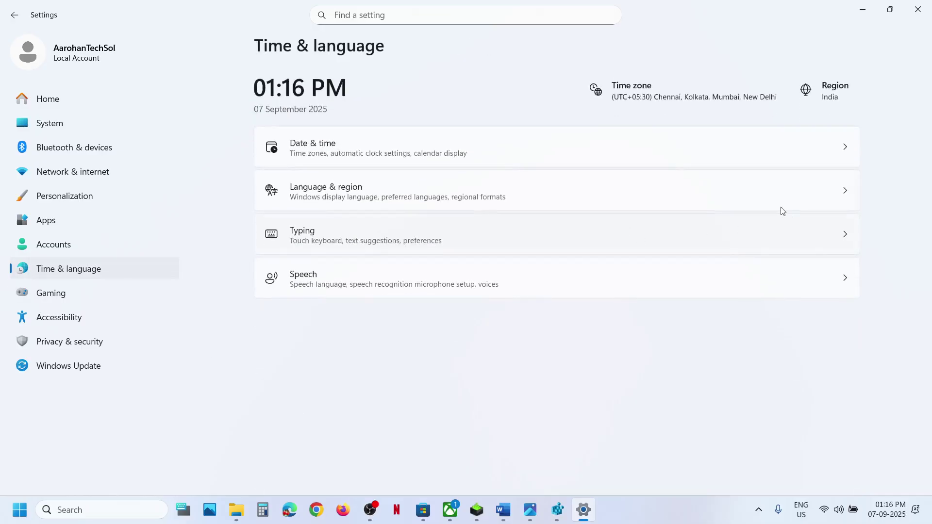
left_click(530, 190)
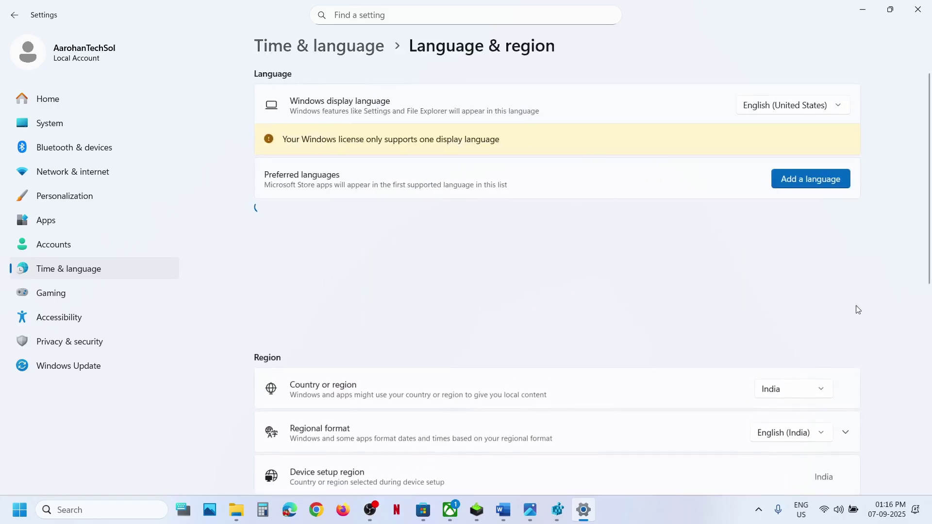
left_click(792, 387)
left_click(789, 386)
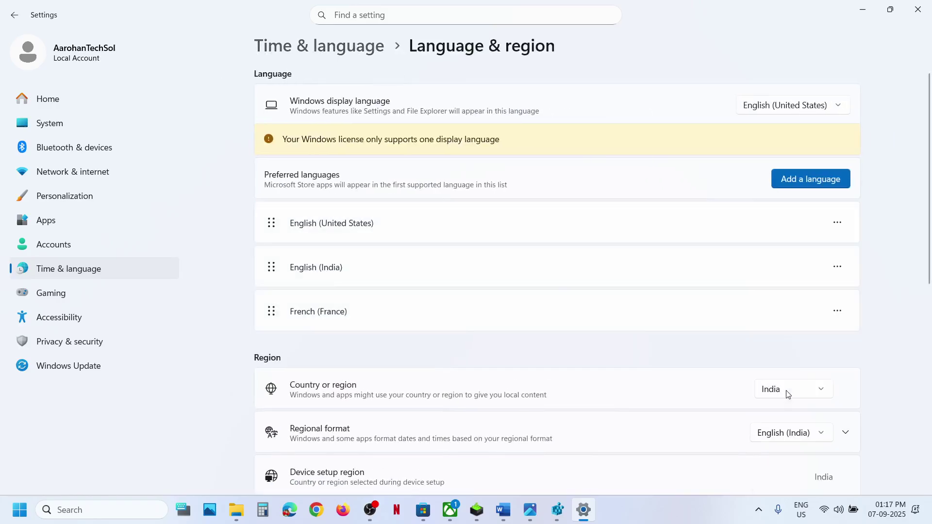
left_click(927, 6)
- Run Verify and Repair on Hollow Knight: Silksong from Manage > Files and confirm with YES
scroll(367, 340, "down", 3)
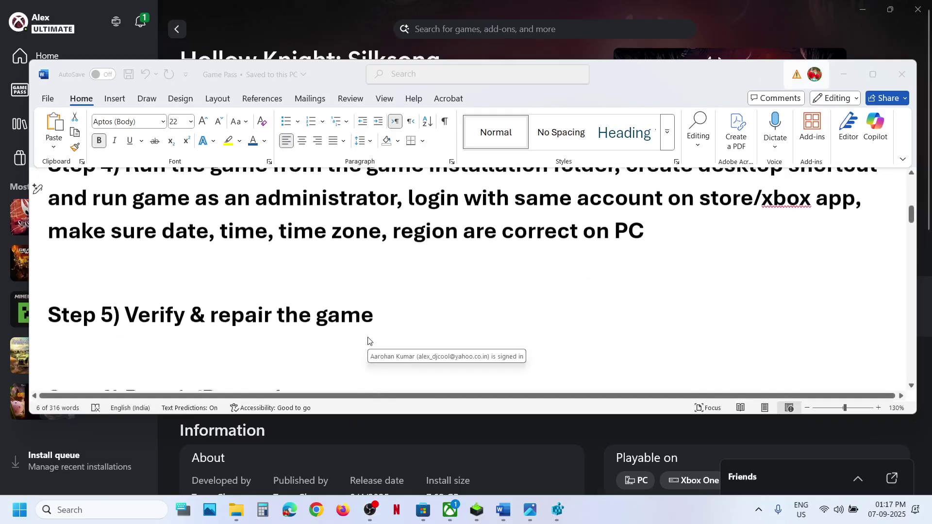
left_click(291, 30)
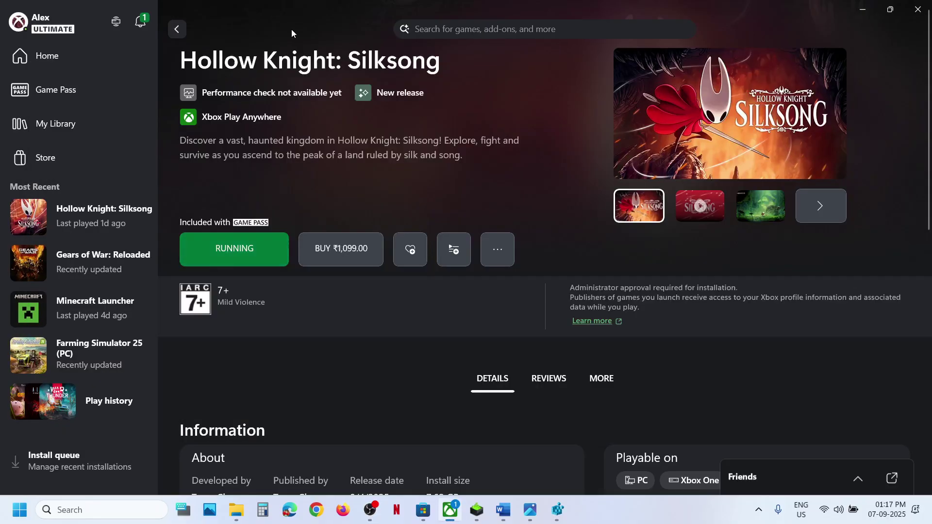
left_click(494, 260)
left_click(524, 383)
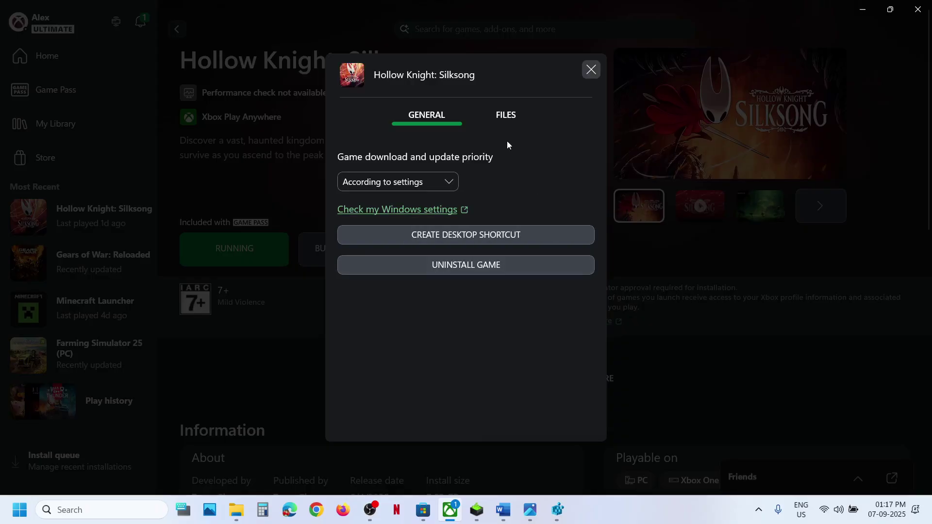
left_click(500, 119)
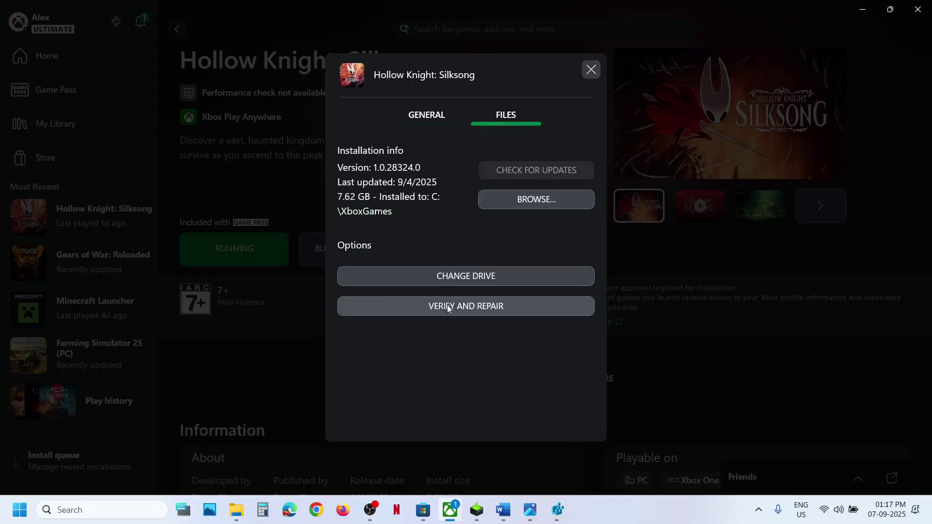
left_click(465, 307)
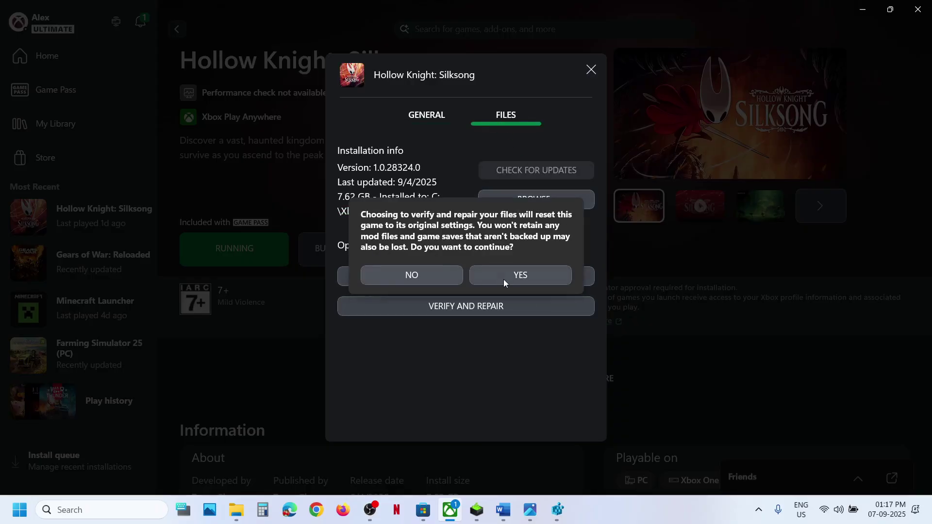
left_click(502, 279)
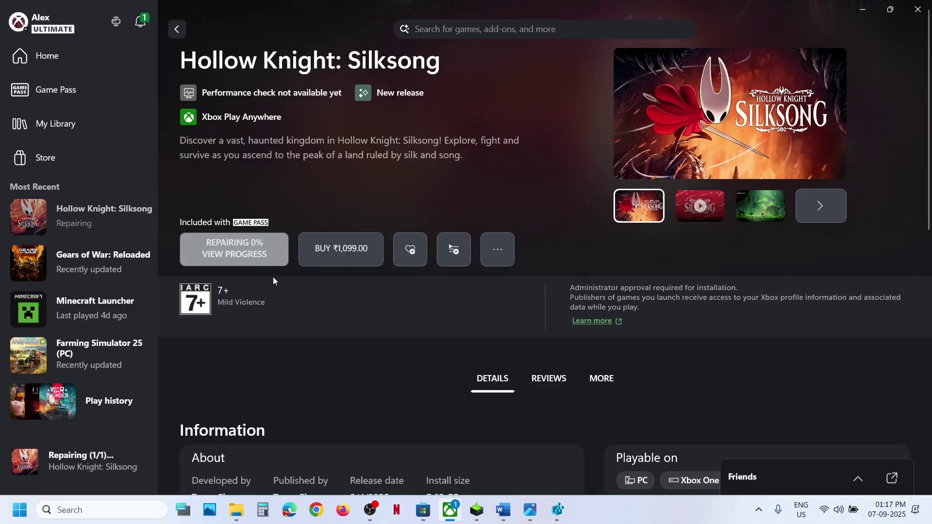
- Highlight 'Step 6) Repair' in the Word guide, then hide Word
left_click(504, 512)
scroll(252, 319, "down", 2)
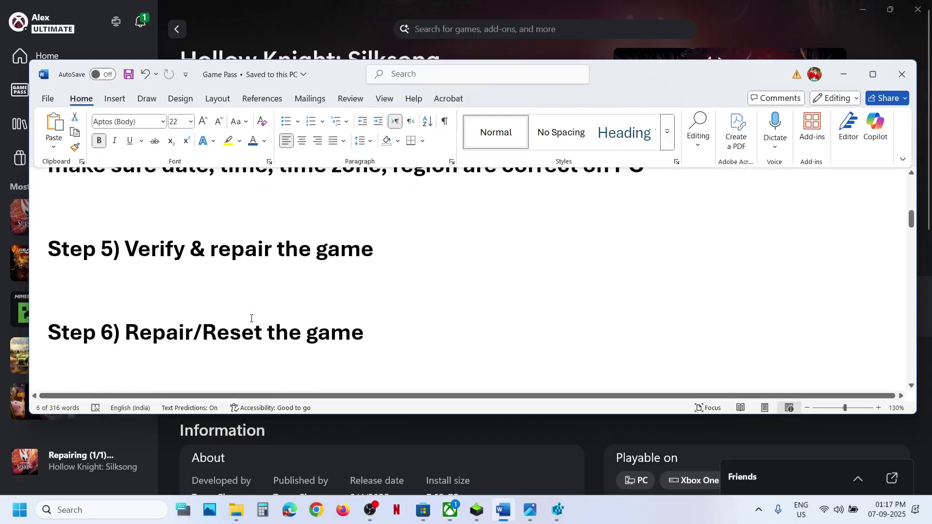
left_click_drag(126, 339, 427, 306)
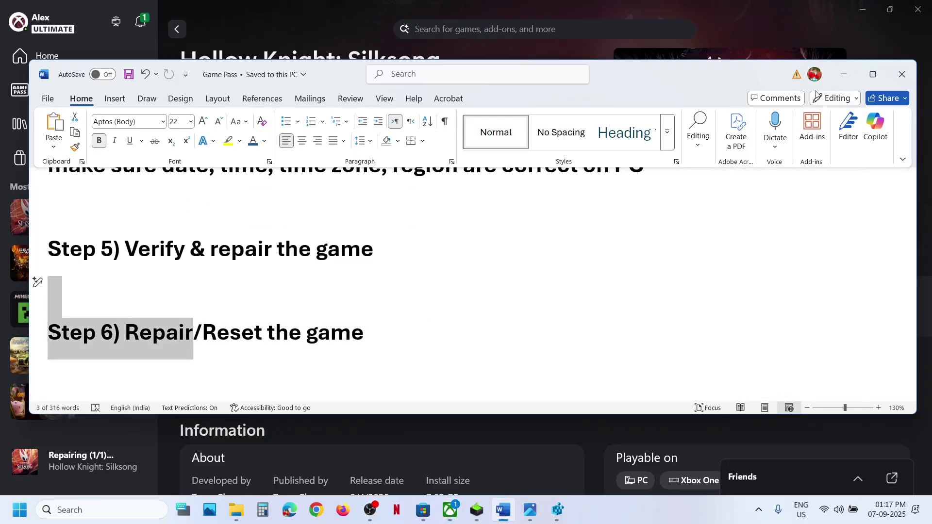
left_click(843, 75)
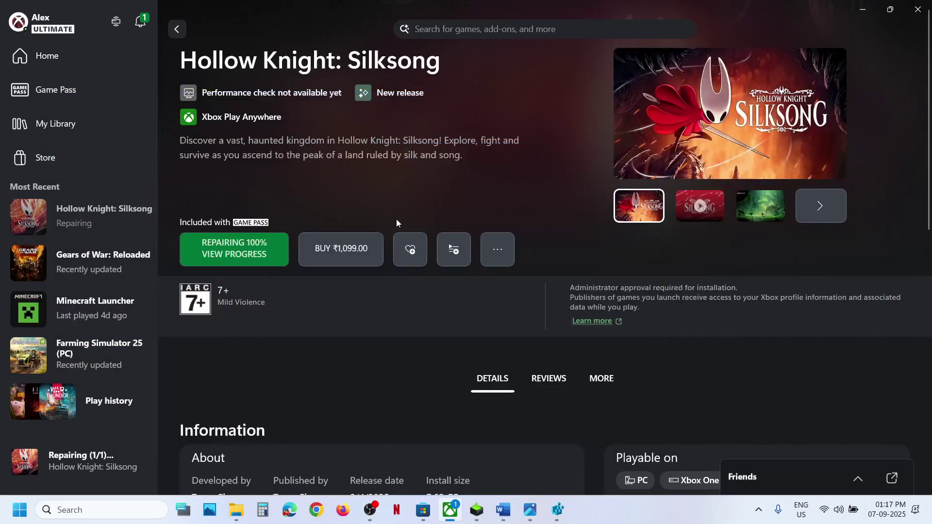
- Open the advanced options for Hollow Knight: Silksong (7.63 GB) in Settings' Installed apps
key("super+i")
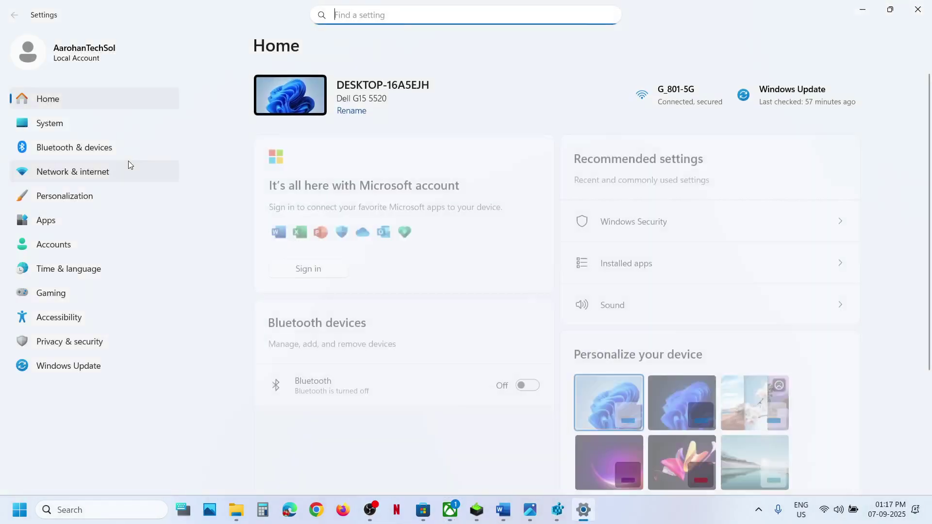
left_click(57, 221)
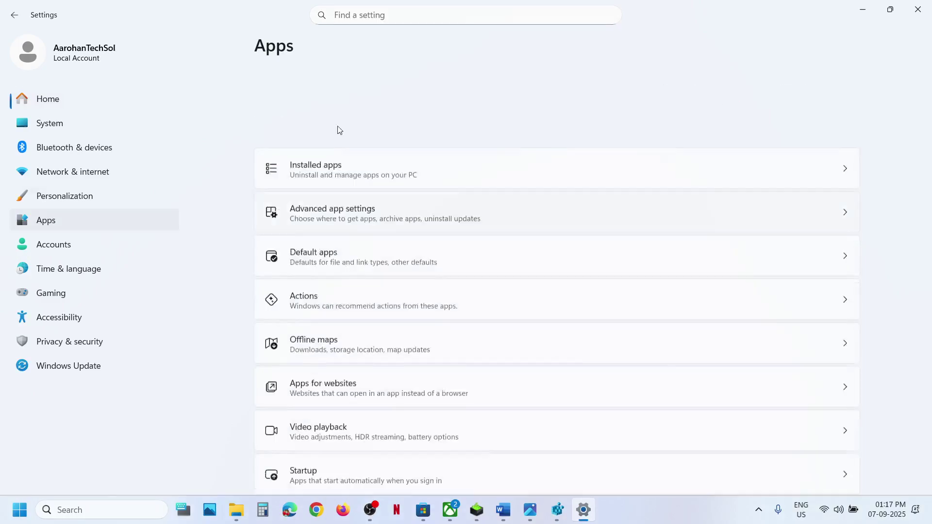
left_click(349, 106)
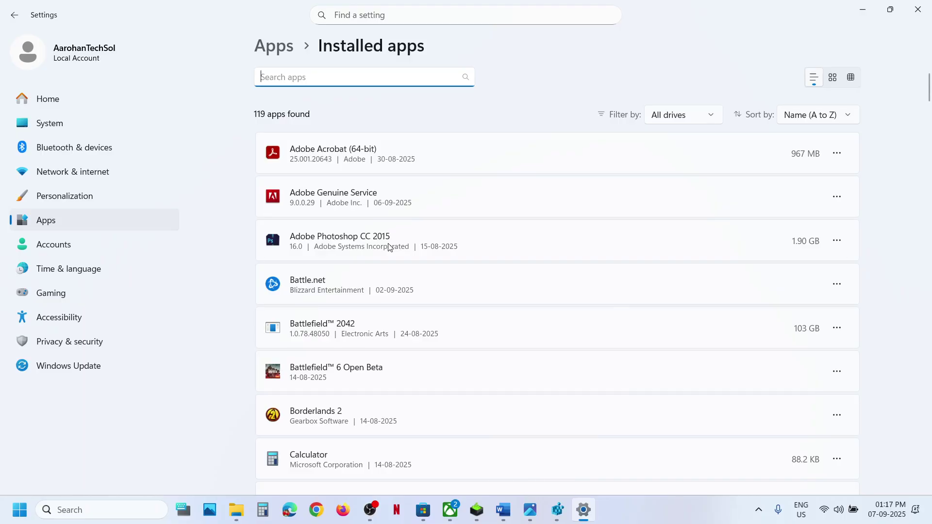
scroll(389, 248, "down", 6)
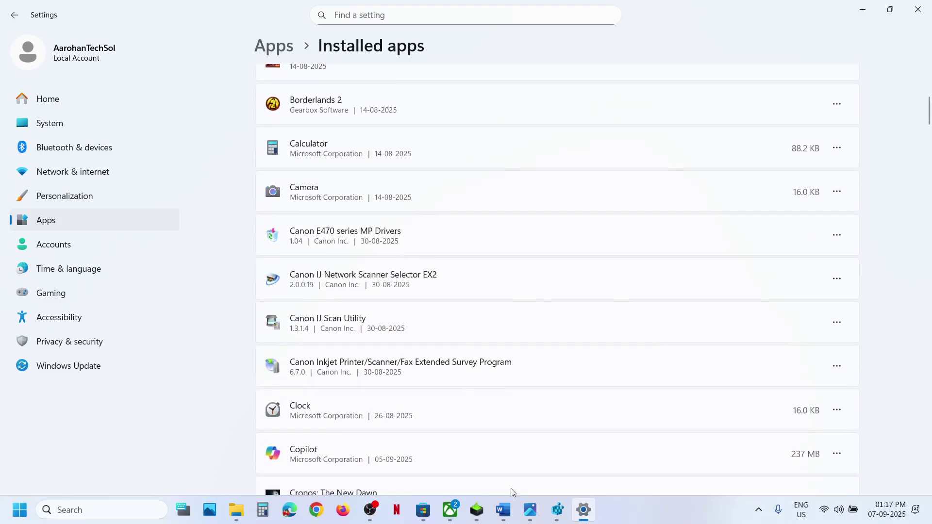
left_click(450, 509)
left_click(453, 518)
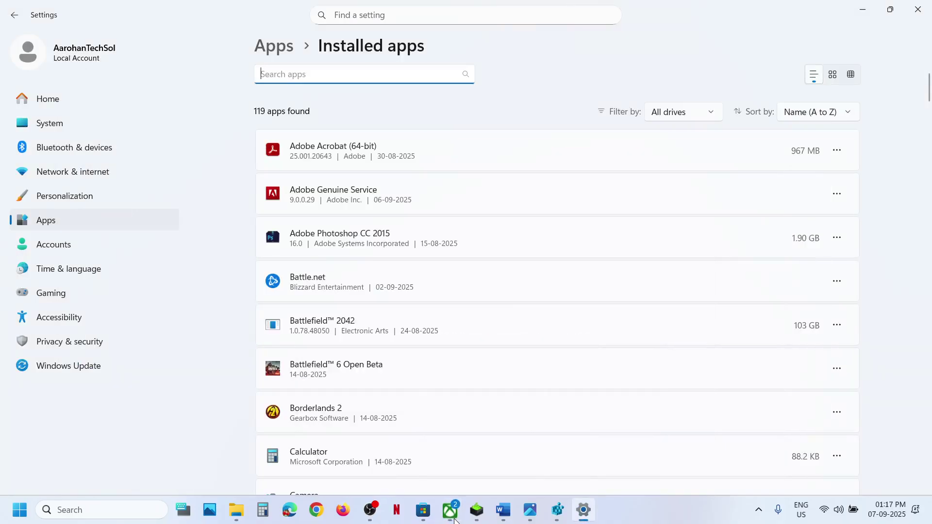
scroll(401, 377, "down", 10)
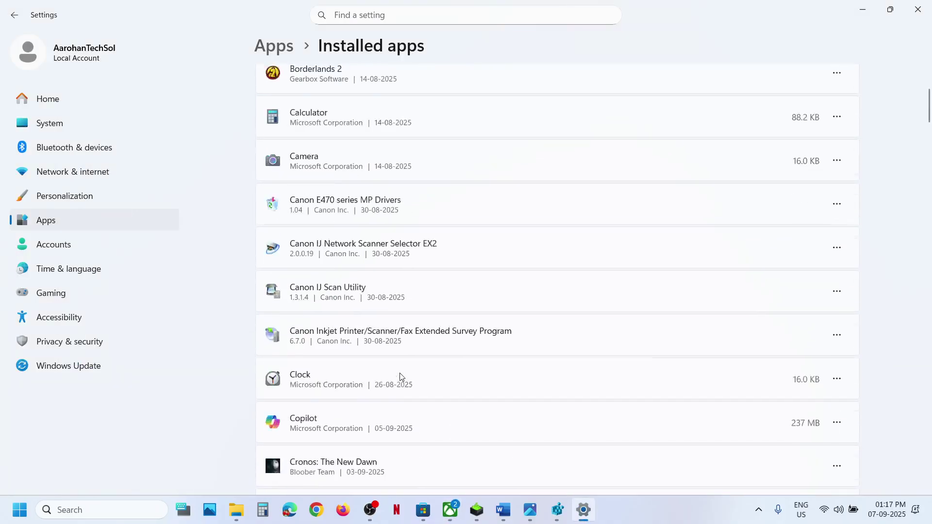
scroll(401, 377, "down", 10)
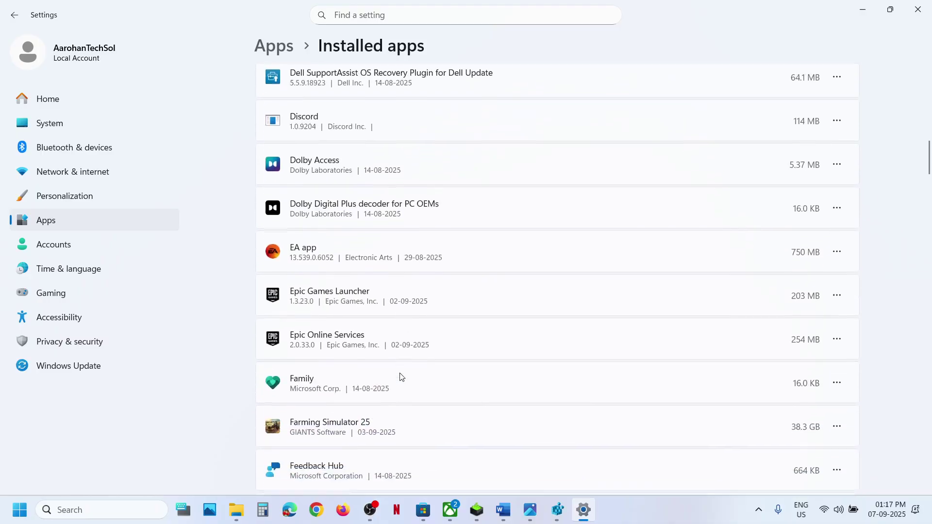
scroll(401, 376, "down", 5)
scroll(428, 349, "down", 3)
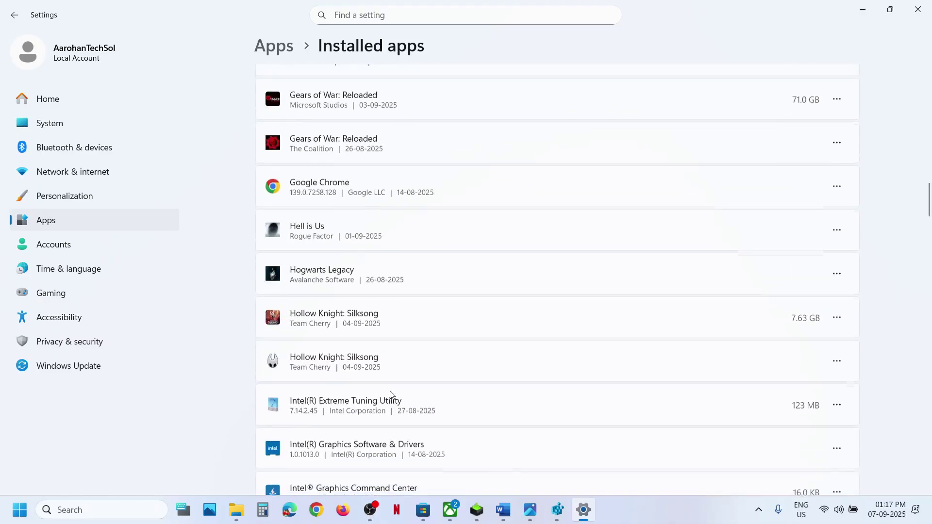
scroll(691, 337, "down", 1)
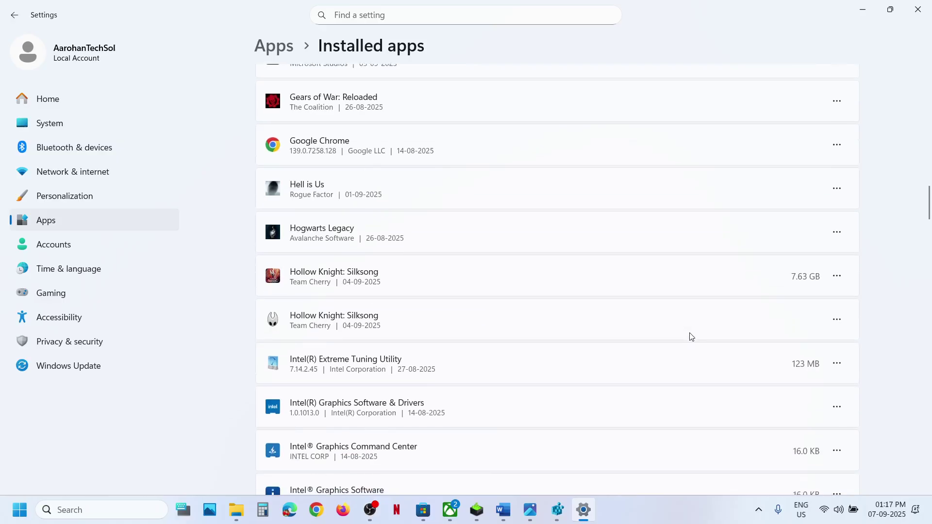
left_click(840, 279)
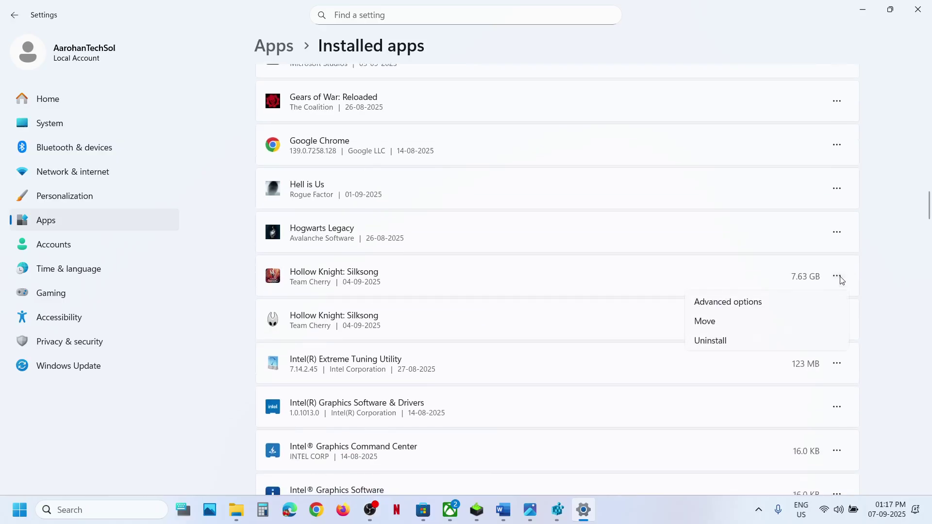
left_click(735, 303)
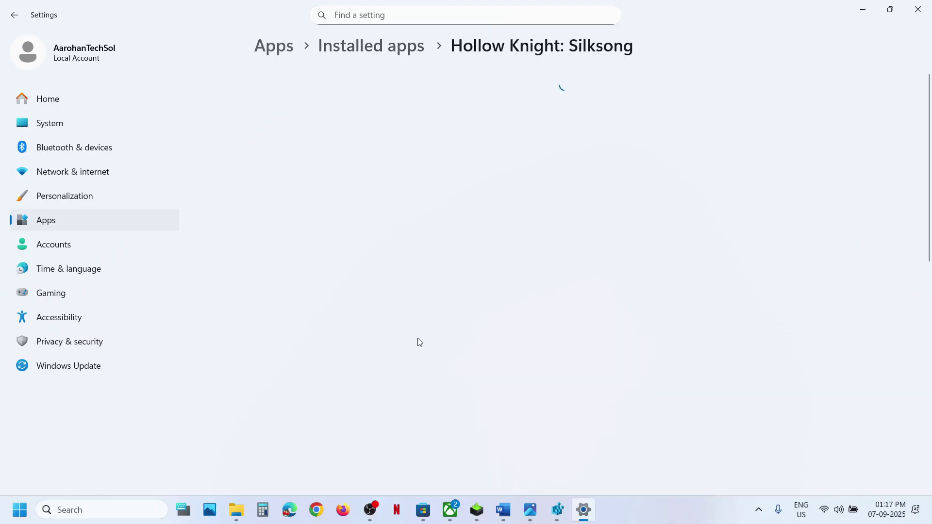
- Repair Hollow Knight: Silksong, then reset it and confirm the reset
scroll(417, 342, "down", 10)
scroll(417, 342, "up", 1)
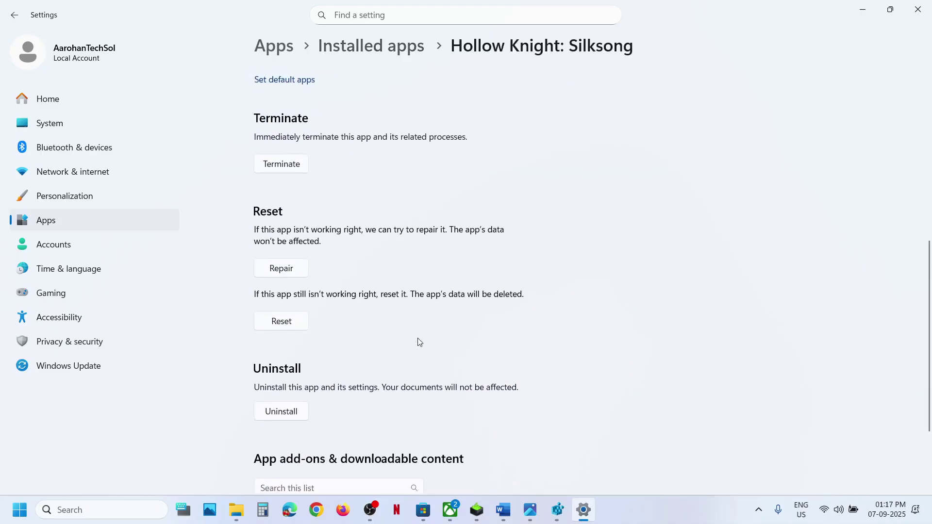
left_click(289, 276)
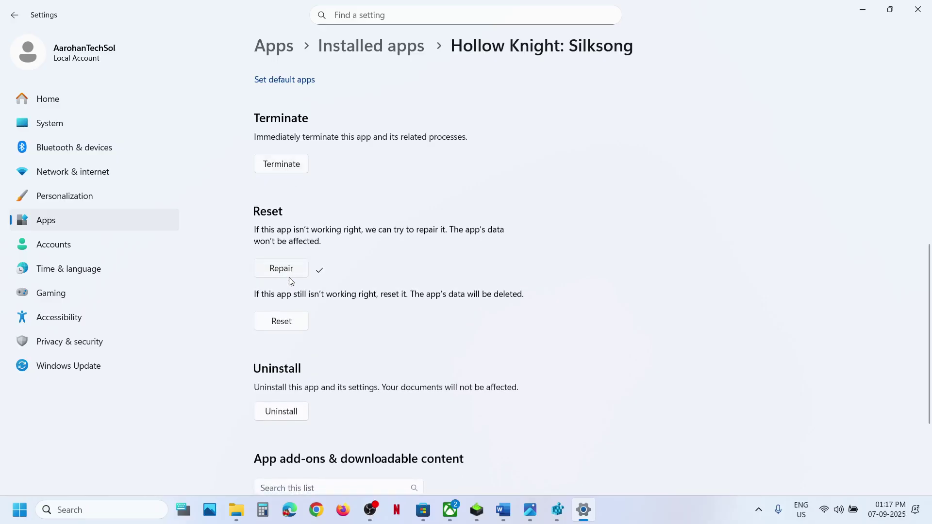
left_click(287, 328)
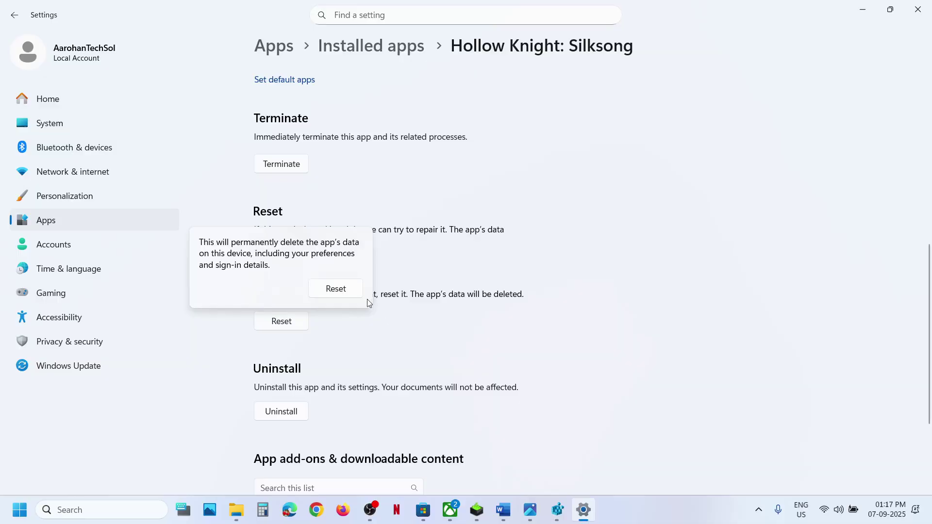
left_click(347, 296)
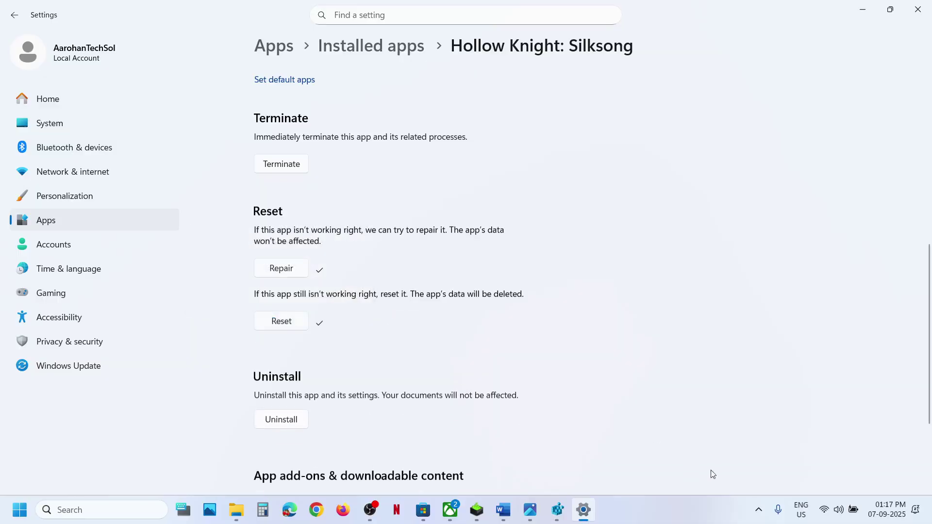
- Quit the Xbox app from the system tray and relaunch it from the taskbar
left_click(762, 515)
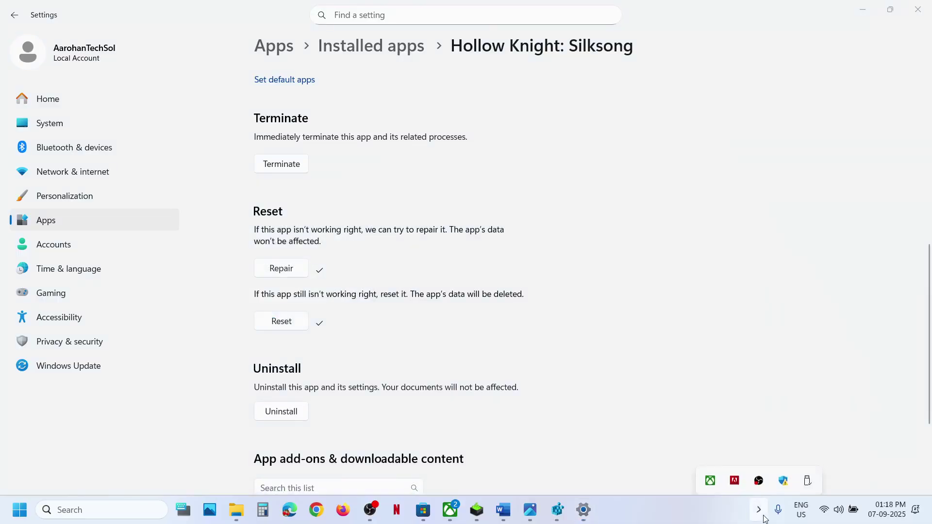
right_click(710, 478)
left_click(686, 465)
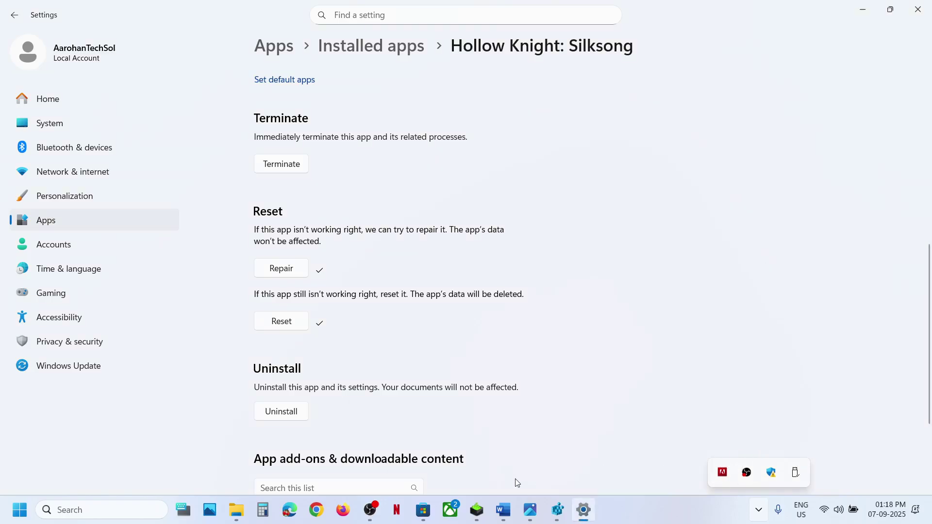
left_click(448, 508)
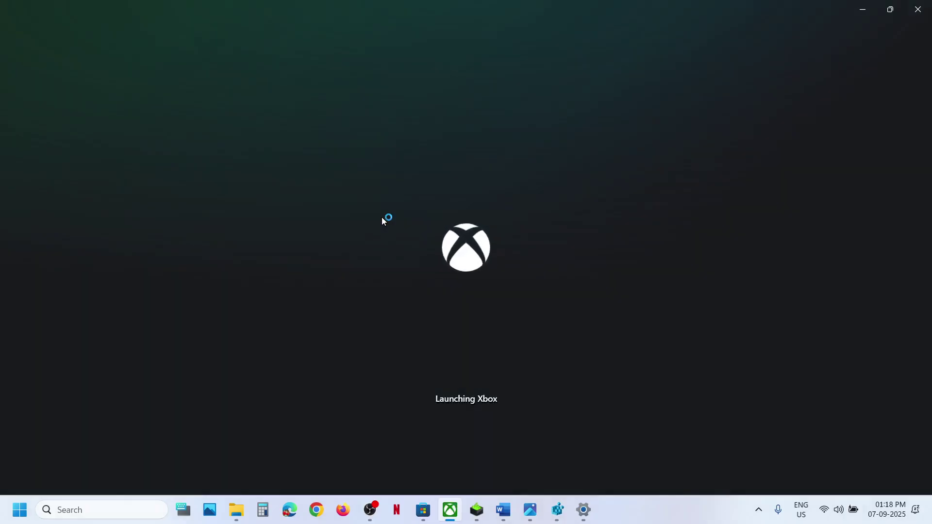
- Reopen Silksong's page in Xbox, then select the NVIDIA driver link in the Word guide
scroll(231, 342, "down", 2)
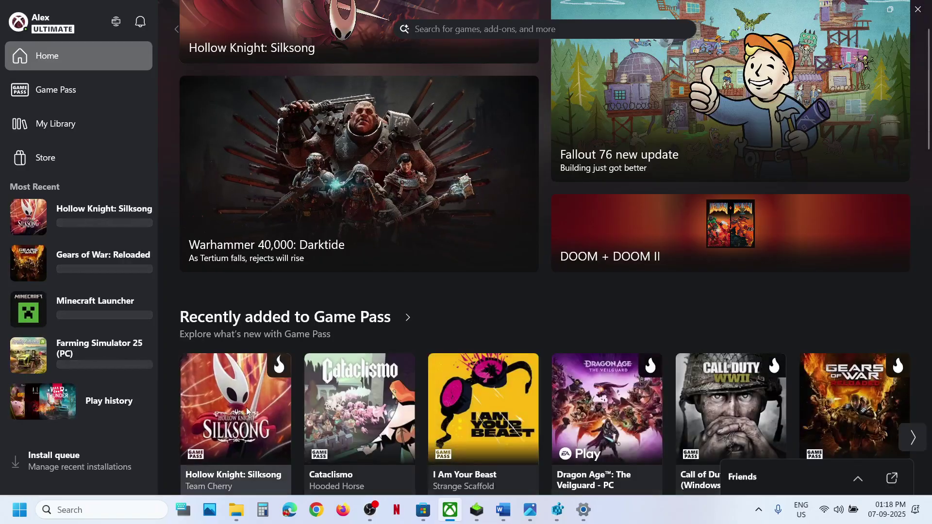
left_click(243, 411)
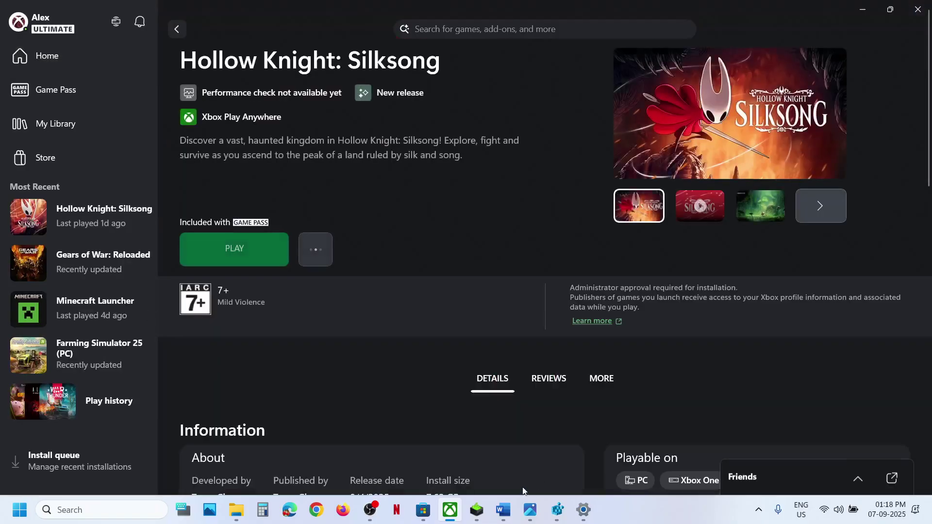
left_click(503, 511)
scroll(323, 296, "down", 3)
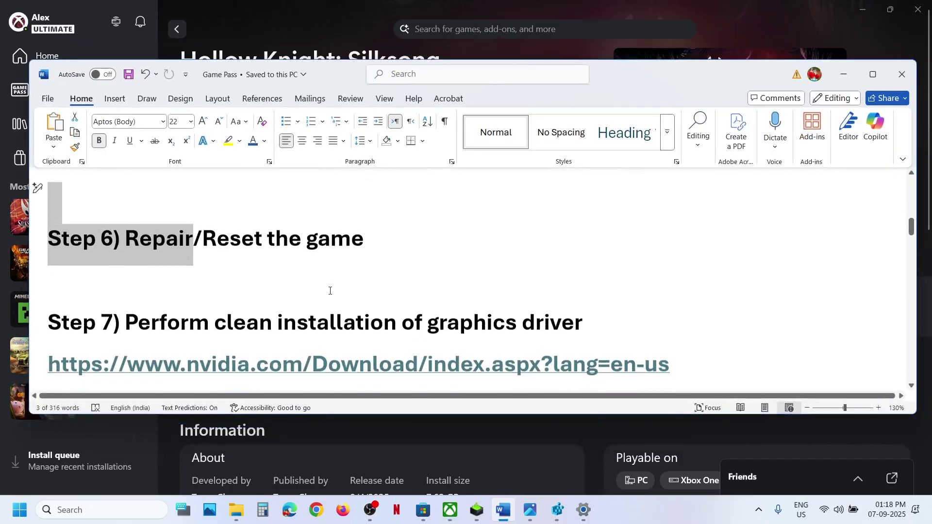
scroll(315, 299, "down", 2)
triple_click(347, 301)
key("ctrl+c")
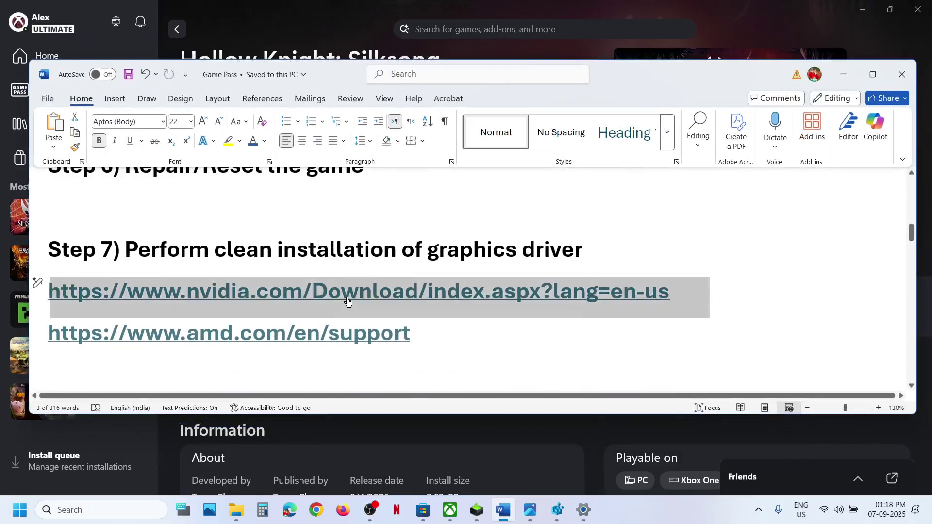
key("super+6")
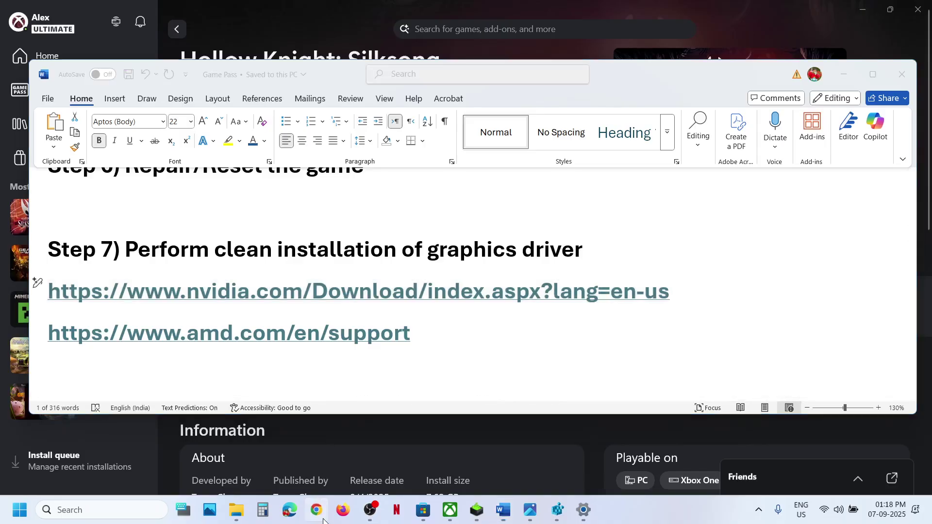
- Load the NVIDIA drivers page, find drivers for the detected GPU, and download Game Ready Driver 581.15
key("ctrl+v")
key("Return")
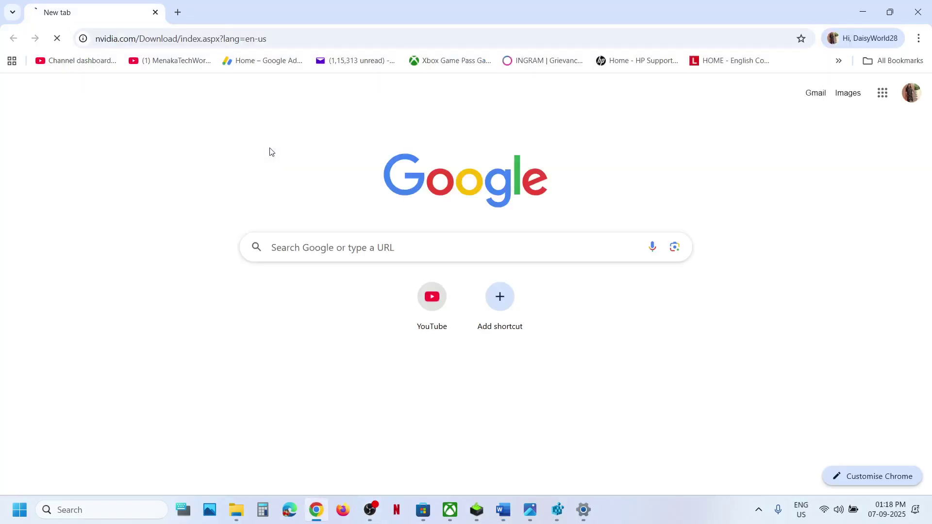
scroll(234, 301, "down", 5)
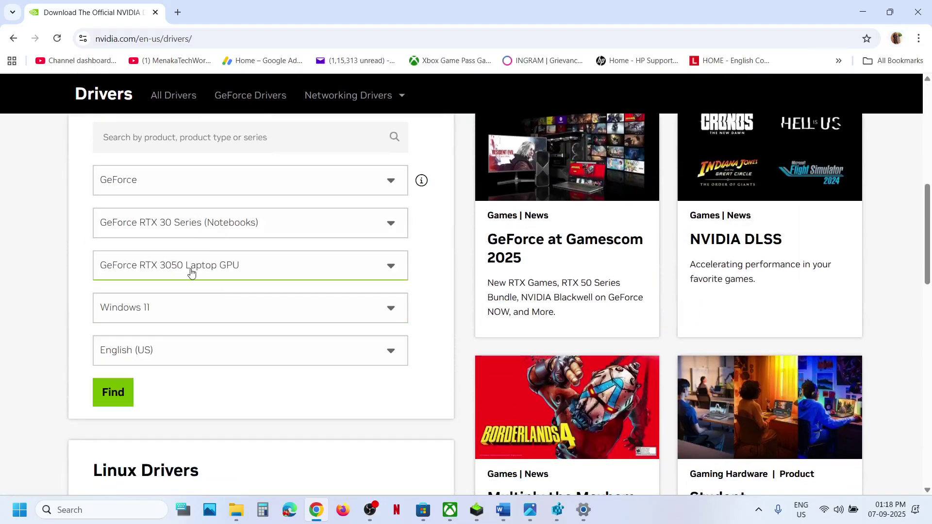
left_click(114, 391)
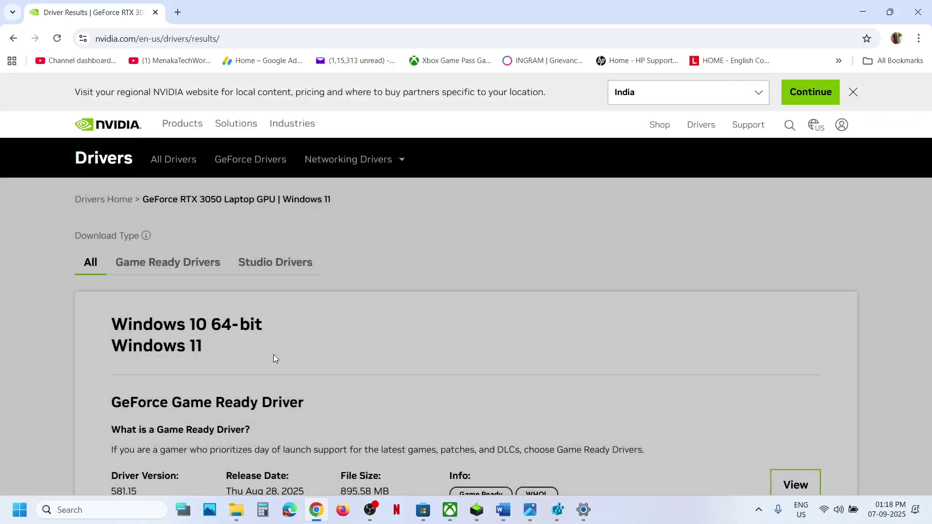
scroll(276, 358, "down", 3)
scroll(275, 359, "down", 2)
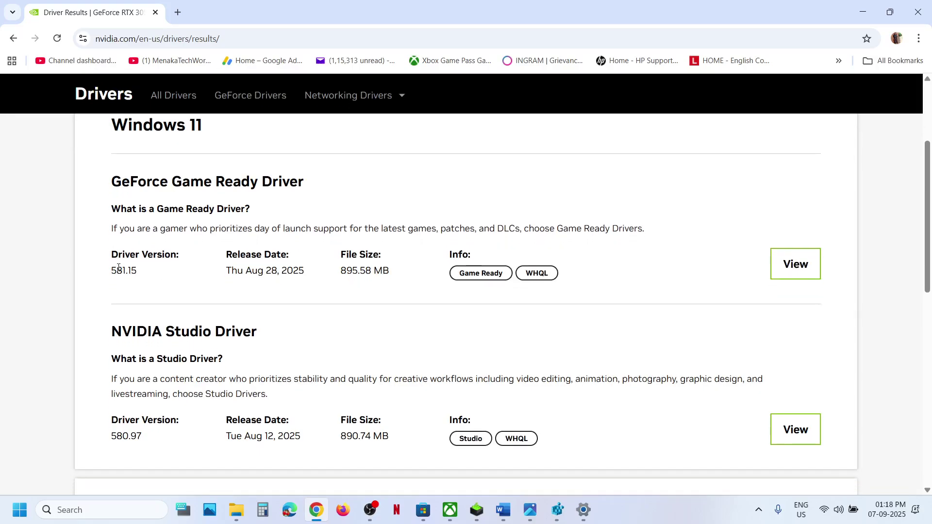
left_click_drag(116, 271, 348, 274)
left_click(782, 266)
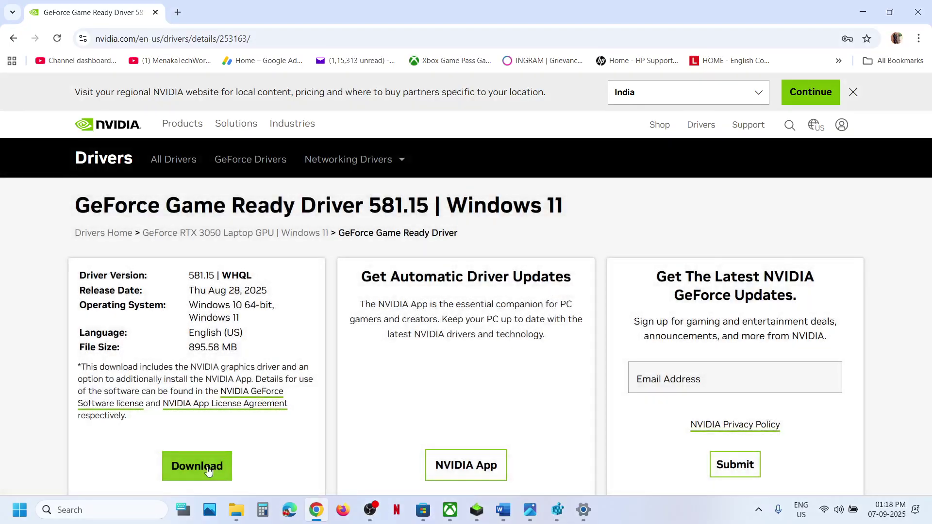
left_click(201, 467)
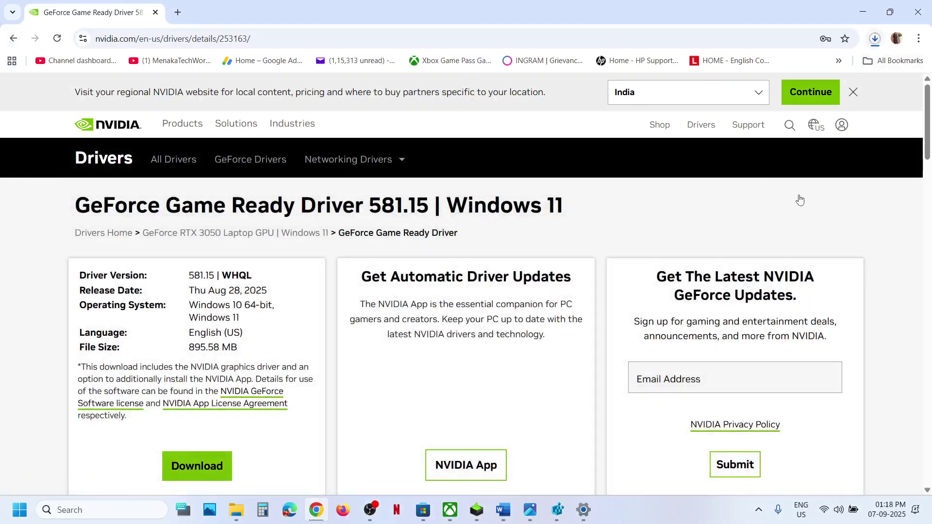
- Accept the NVIDIA 581.15 installer license and choose Custom (Advanced) installation with clean install ticked
left_click(476, 517)
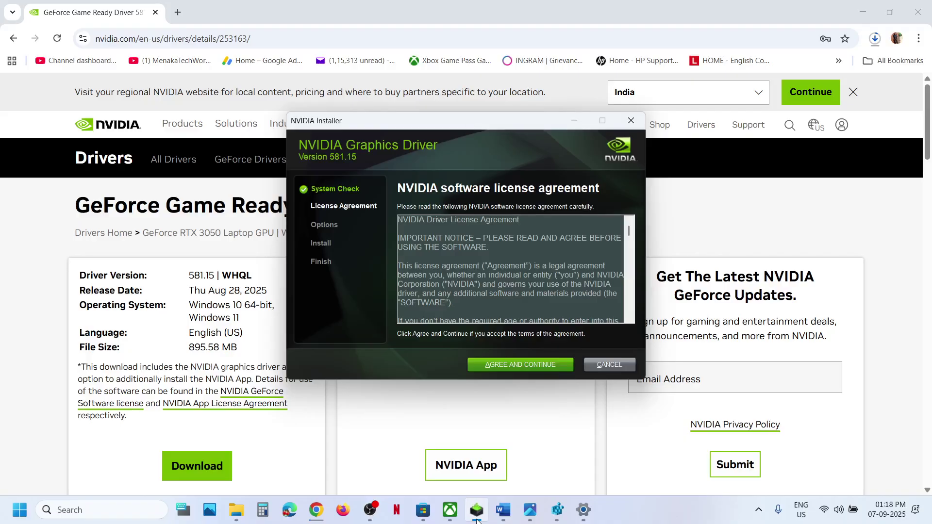
left_click(508, 359)
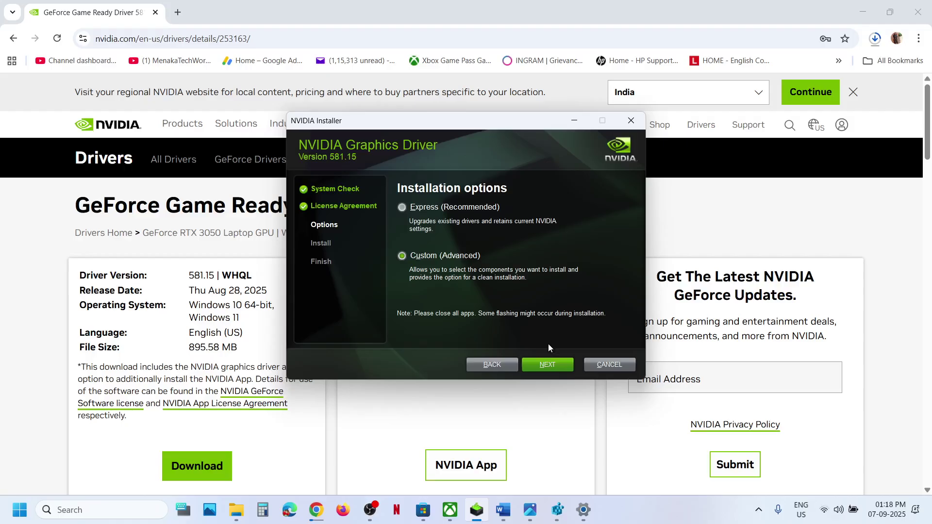
left_click(545, 364)
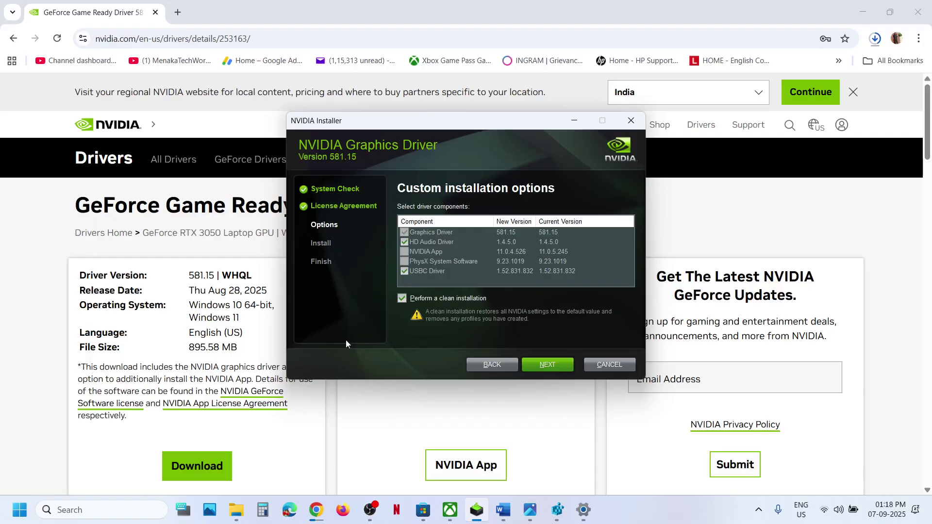
key("super")
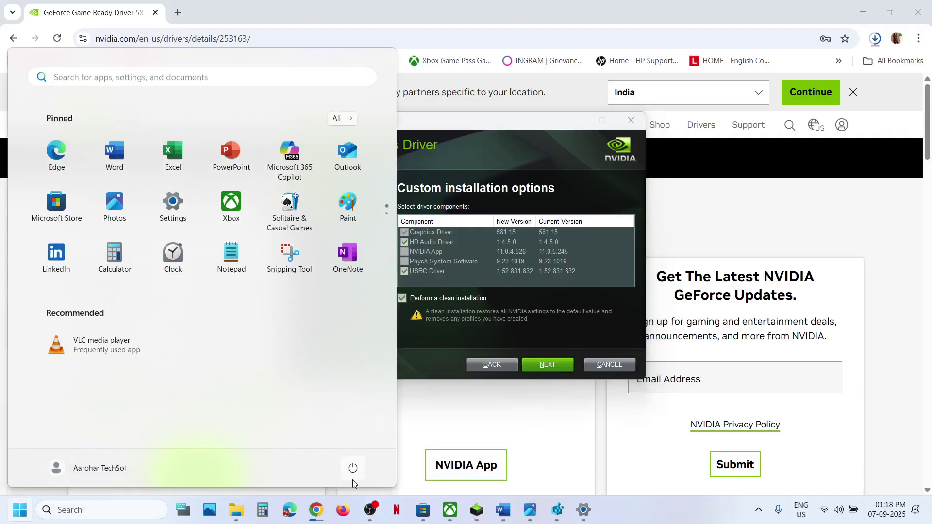
left_click(353, 469)
- Return to the Word guide and highlight the AMD support link
left_click(450, 510)
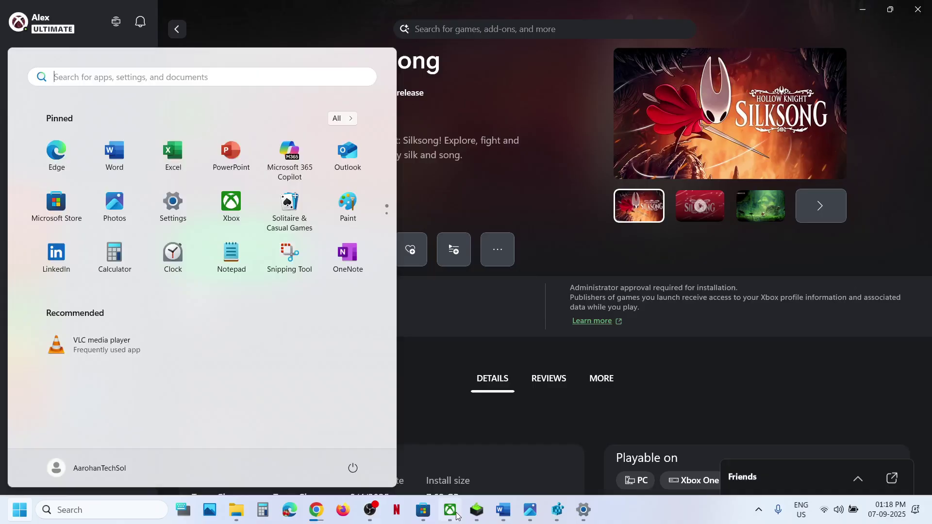
left_click(503, 511)
scroll(339, 323, "down", 2)
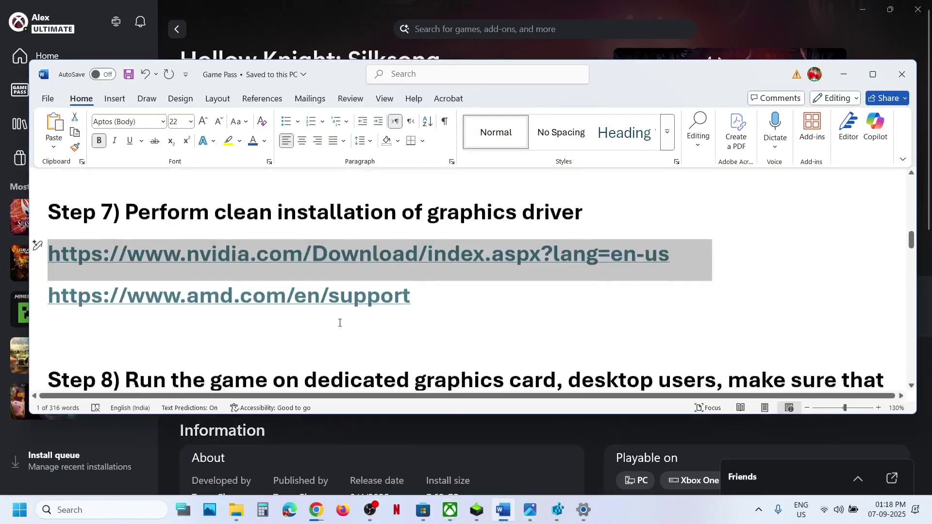
scroll(199, 299, "up", 1)
left_click_drag(164, 291, 393, 291)
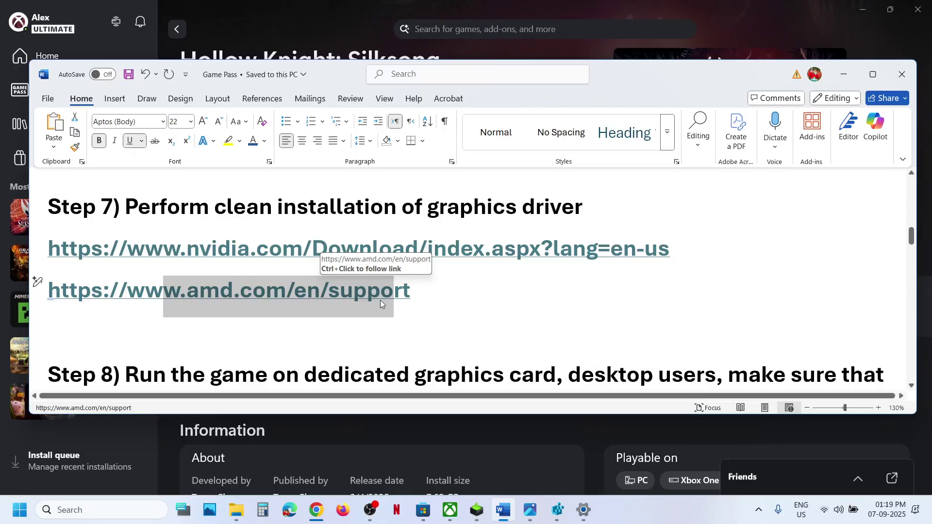
- Highlight Step 8's dedicated graphics card instruction, then search Windows for 'graphics'
scroll(380, 304, "down", 3)
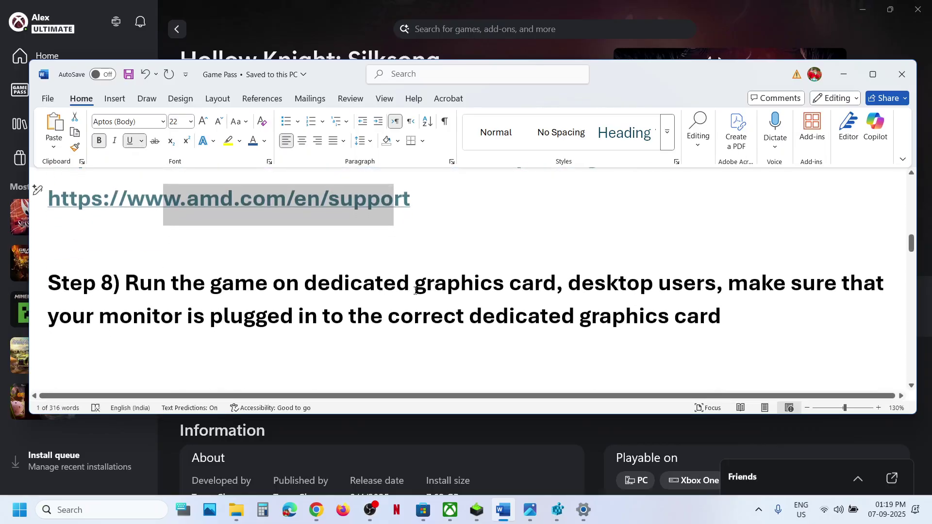
left_click_drag(177, 283, 460, 290)
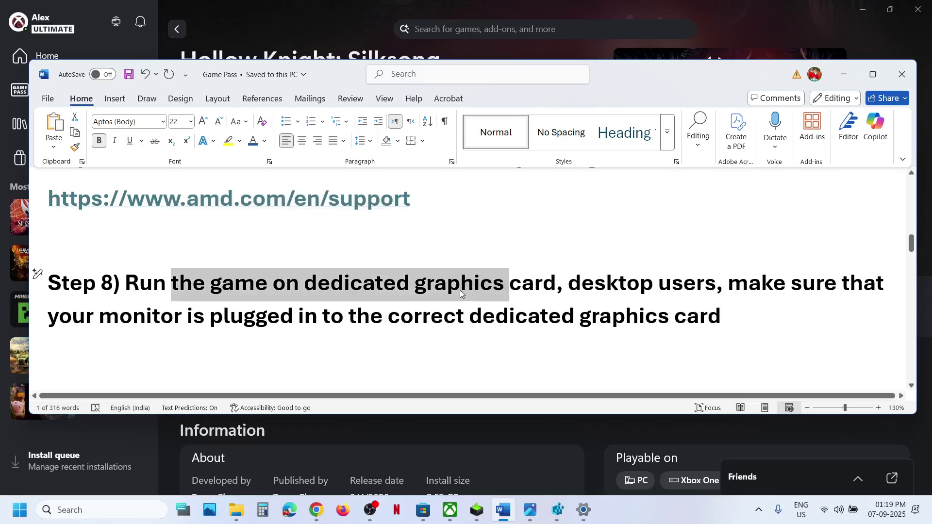
double_click(459, 290)
key("ctrl+c")
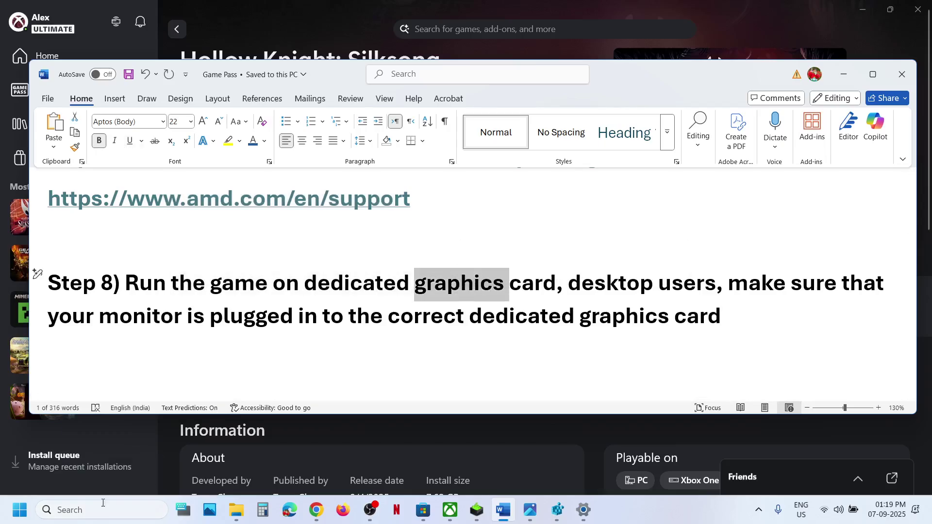
left_click(101, 508)
key("ctrl+v")
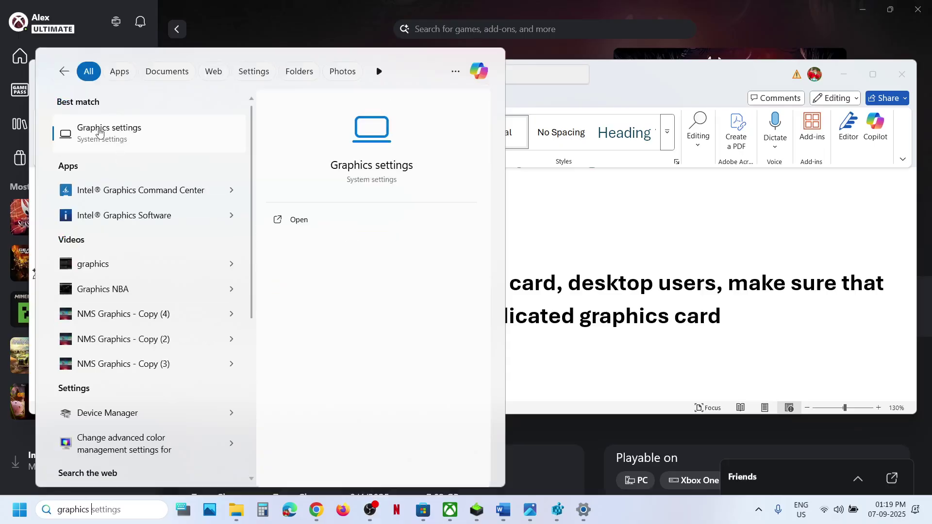
- Add Hollow Knight: Silksong as a Microsoft Store app on the Graphics settings page
left_click(100, 131)
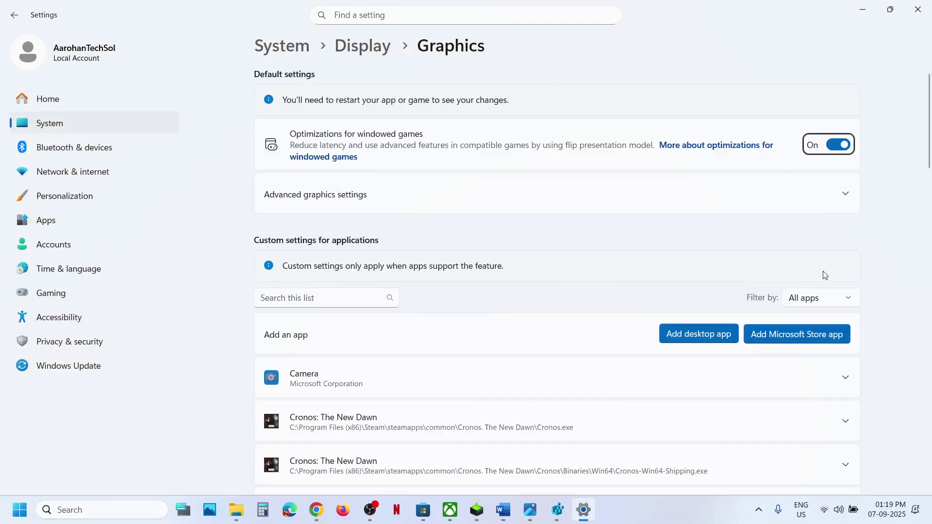
left_click(784, 336)
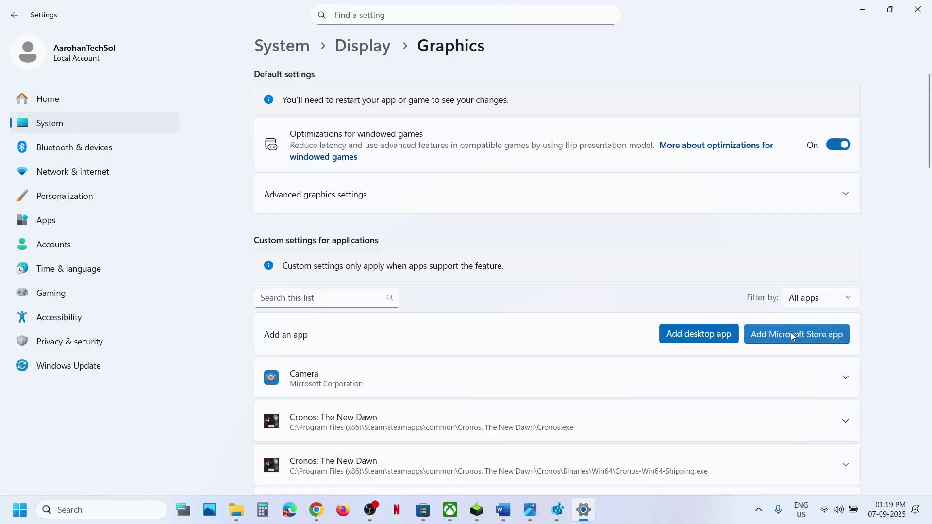
scroll(560, 305, "down", 5)
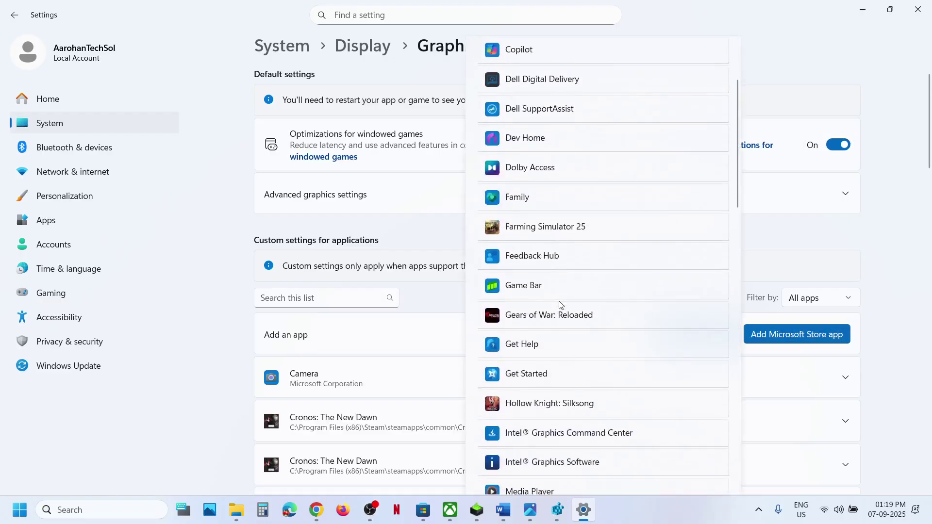
left_click(537, 305)
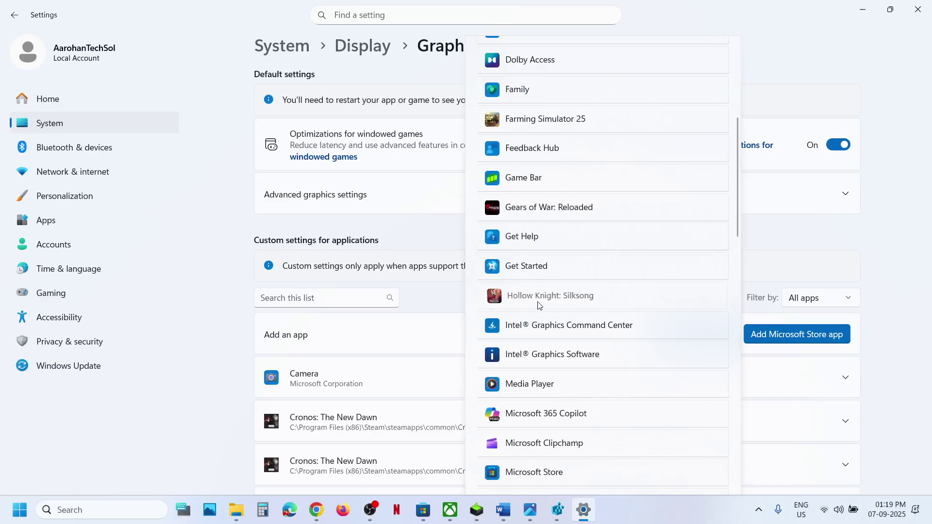
scroll(410, 384, "down", 8)
scroll(407, 385, "down", 5)
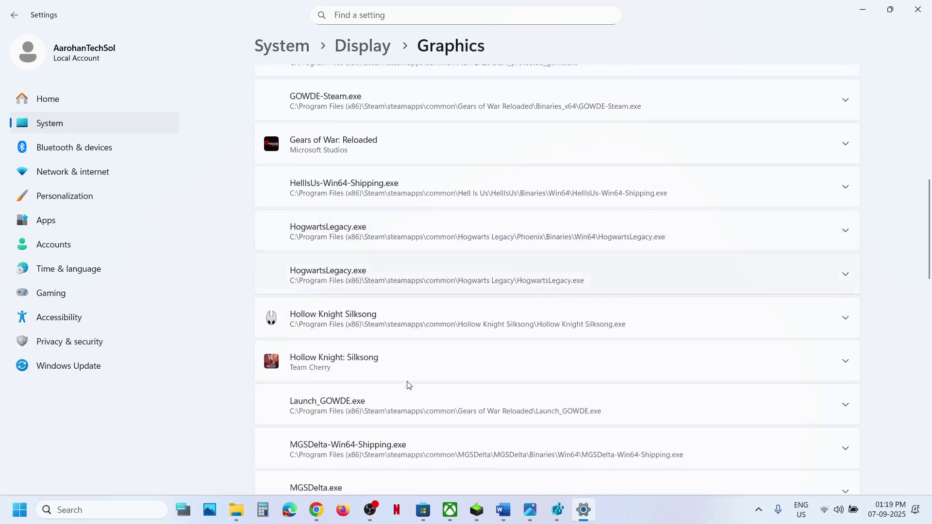
- Set Silksong's GPU preference to High Performance (NVIDIA) and close Settings
left_click(366, 298)
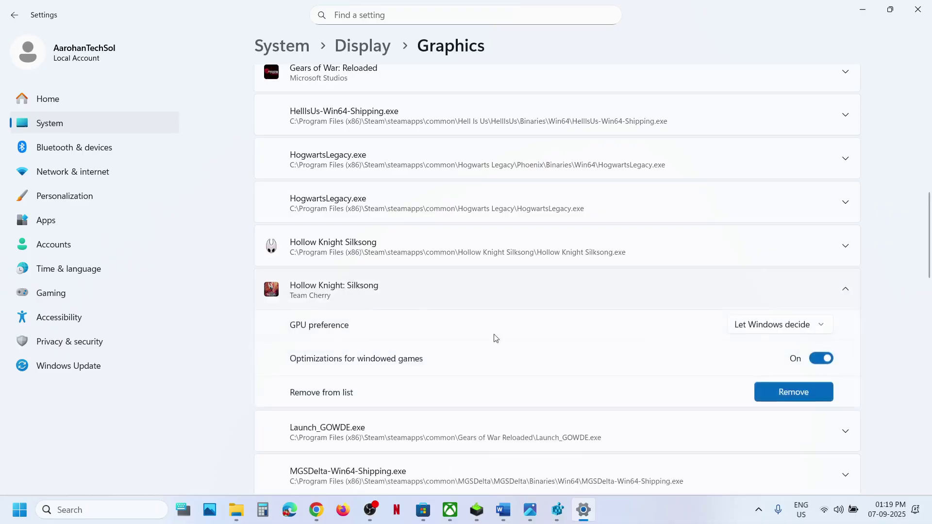
scroll(564, 377, "down", 1)
left_click(753, 290)
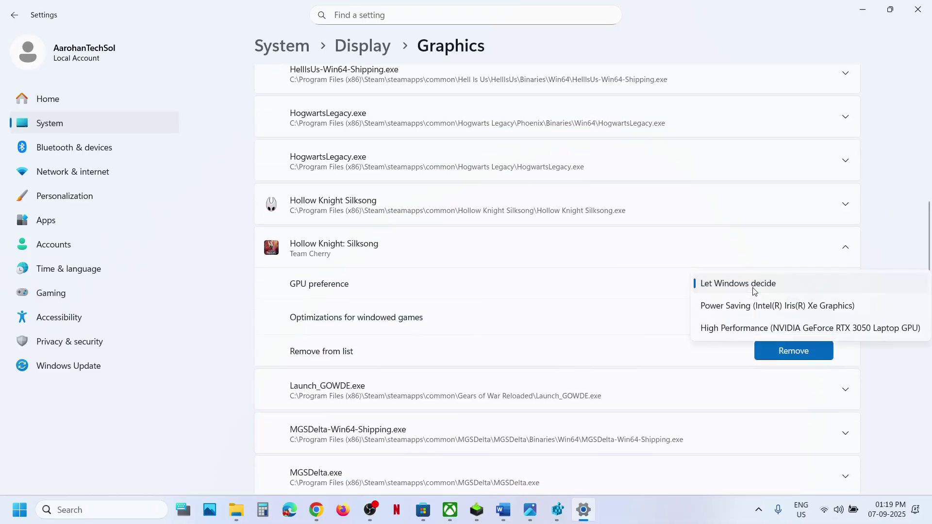
left_click(757, 329)
left_click(917, 9)
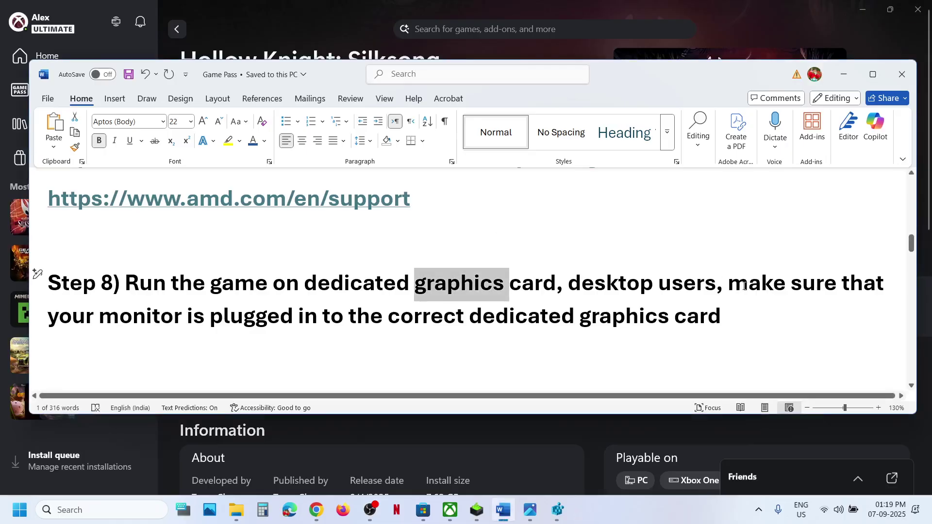
left_click_drag(745, 286, 364, 315)
left_click(371, 318)
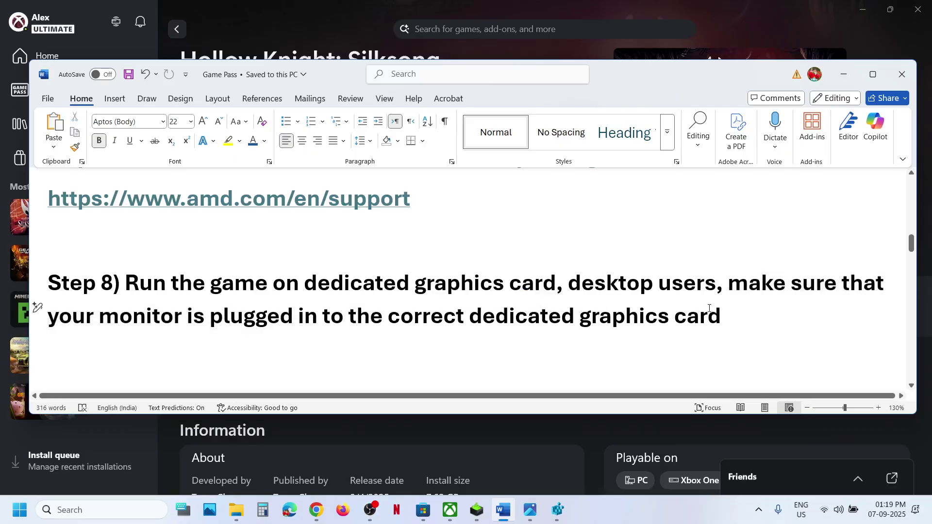
left_click_drag(725, 310, 662, 309)
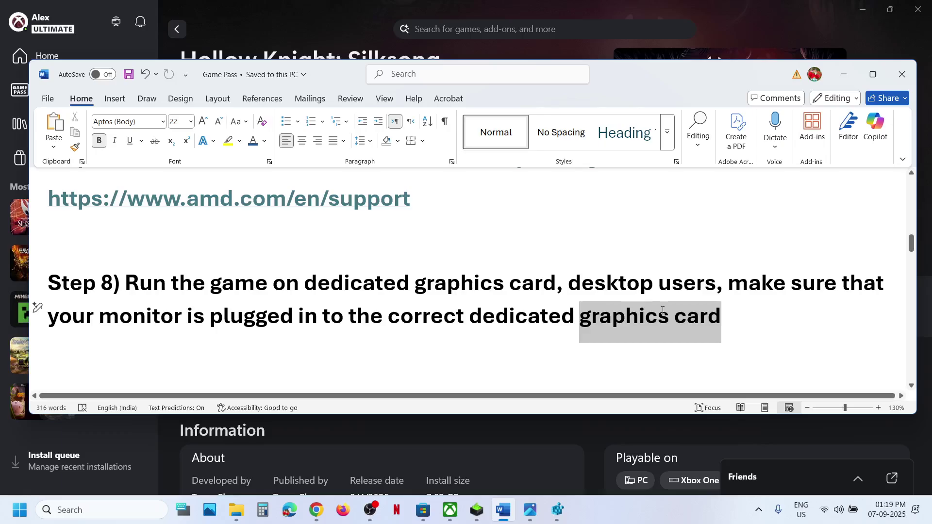
left_click_drag(663, 309, 470, 315)
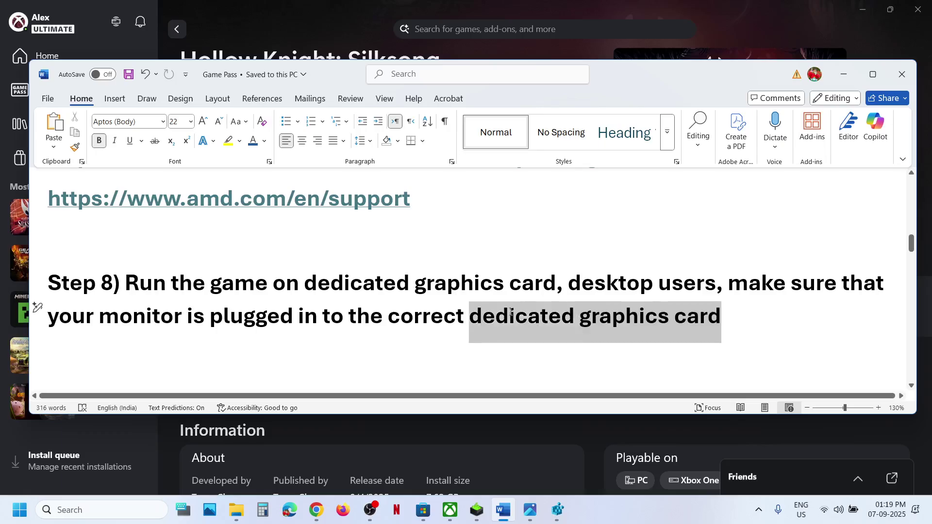
scroll(242, 315, "down", 3)
scroll(242, 314, "down", 1)
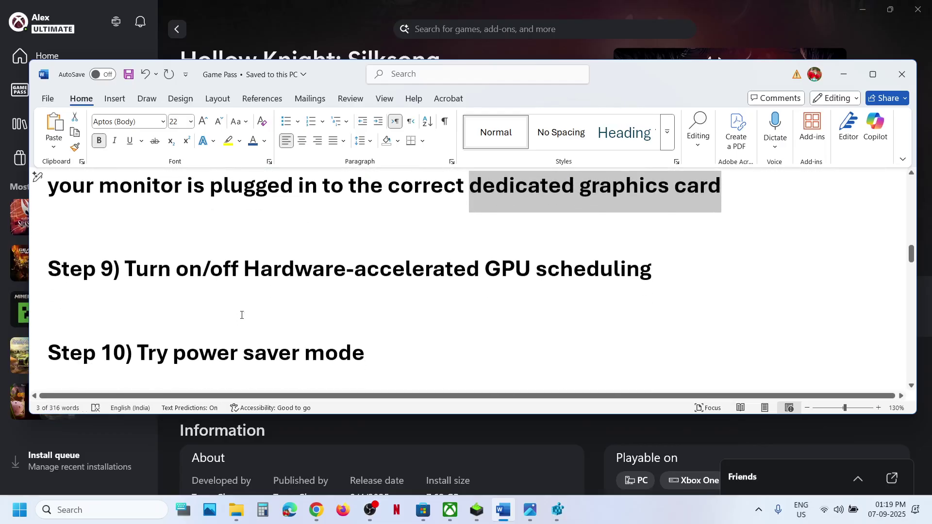
scroll(241, 316, "up", 1)
left_click_drag(152, 323, 595, 322)
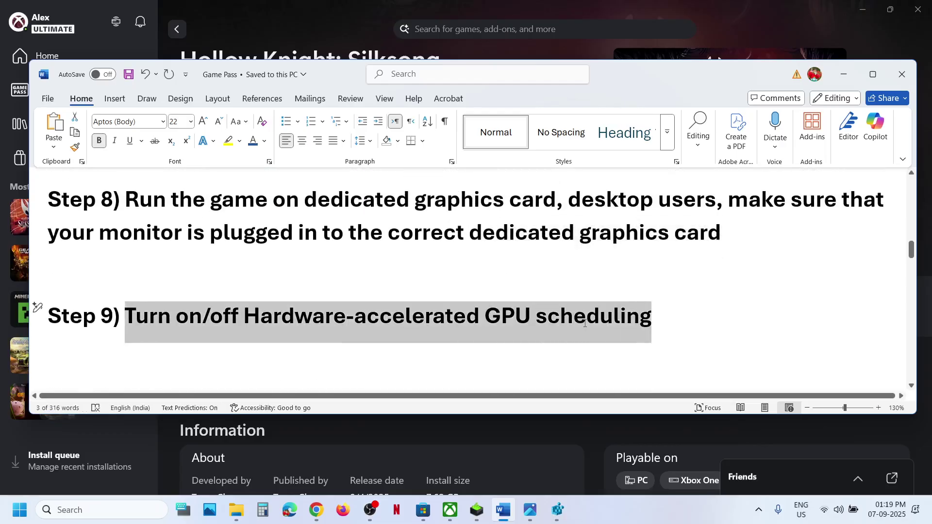
left_click(595, 323)
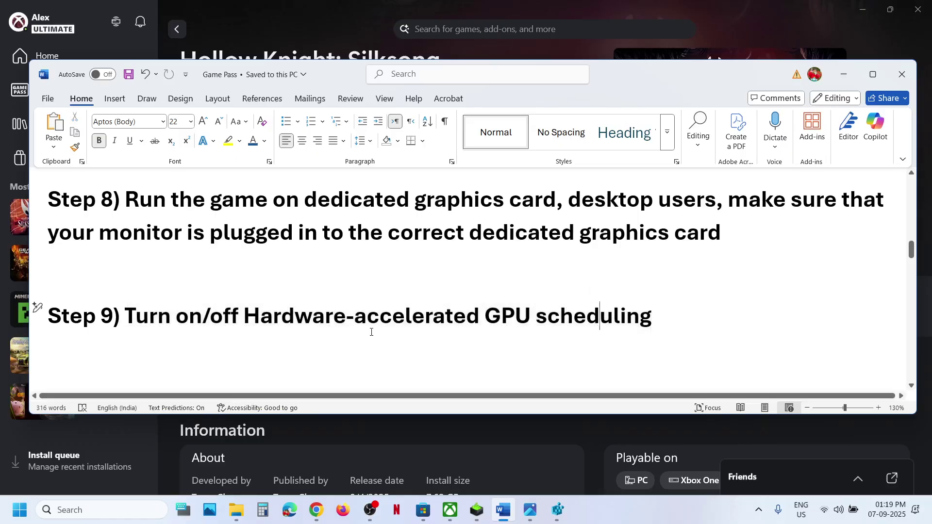
- In Graphics settings, switch Hardware-accelerated GPU scheduling off and back on, then close Settings
left_click(125, 508)
type("graphics")
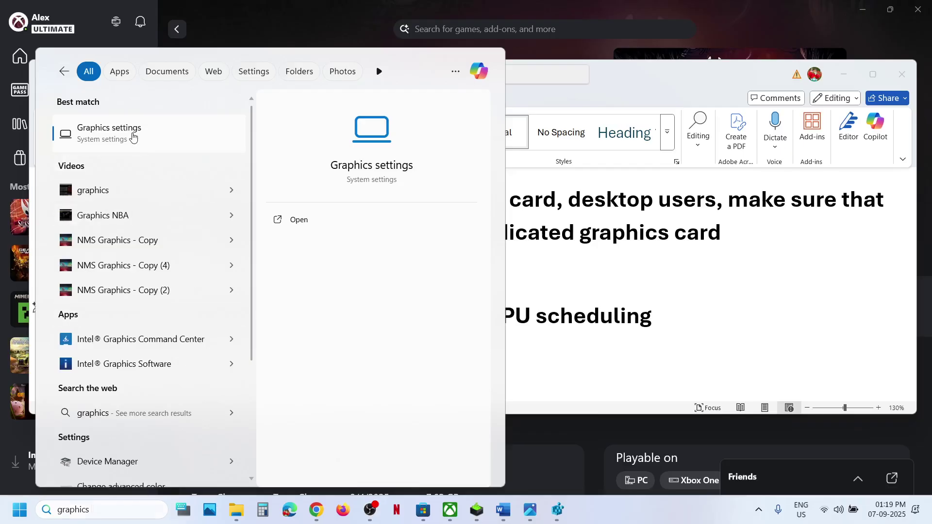
left_click(133, 137)
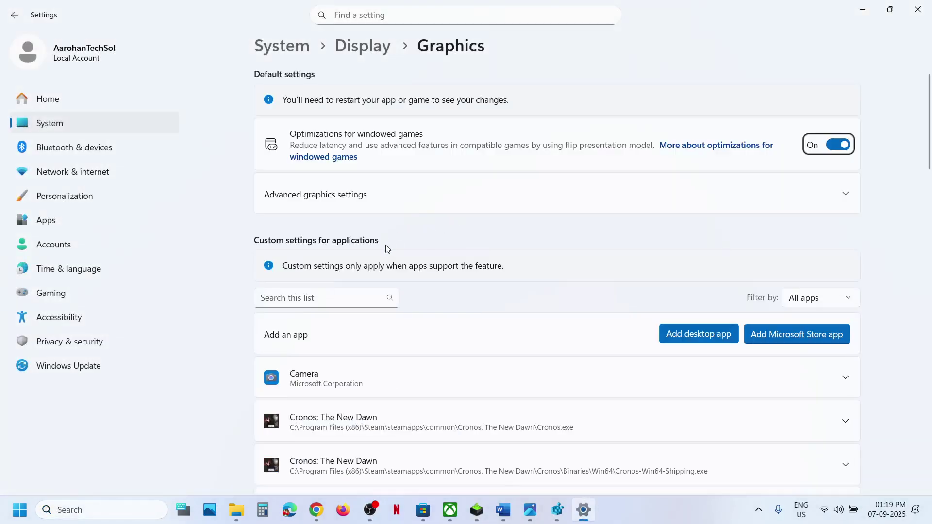
left_click(330, 200)
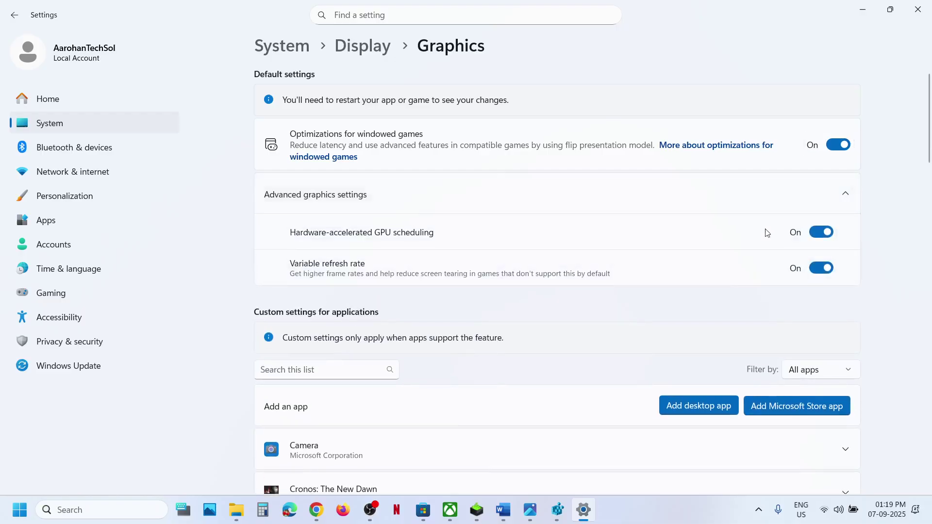
left_click(817, 234)
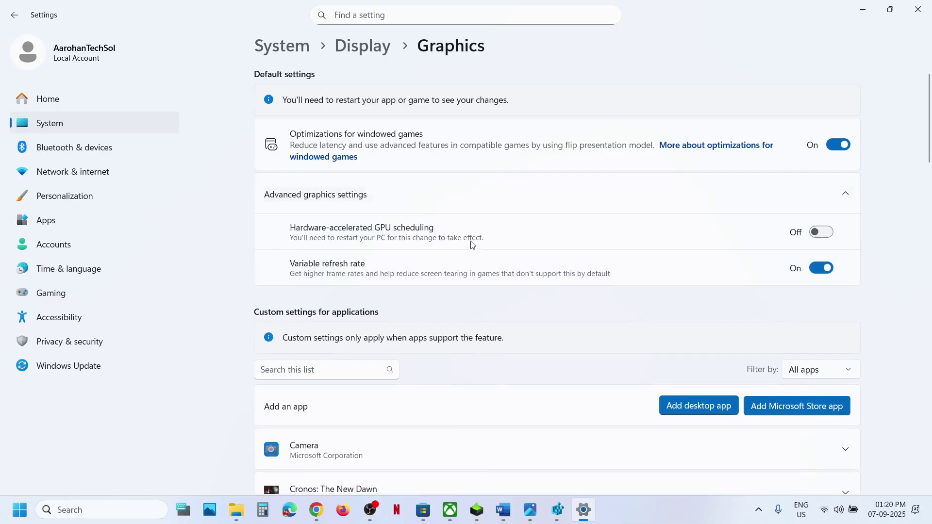
left_click(824, 232)
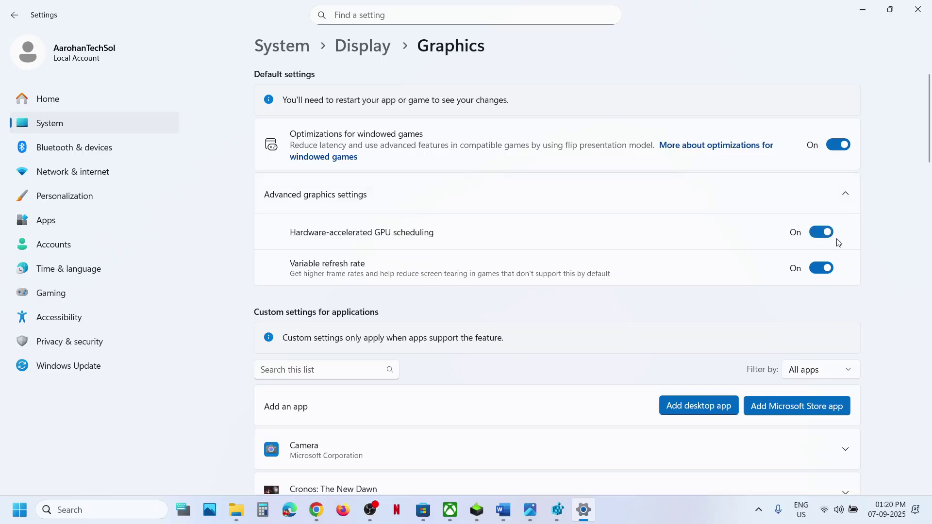
left_click(917, 9)
- Open Control Panel's Hardware and Sound and briefly check the Sound device settings
scroll(345, 308, "down", 3)
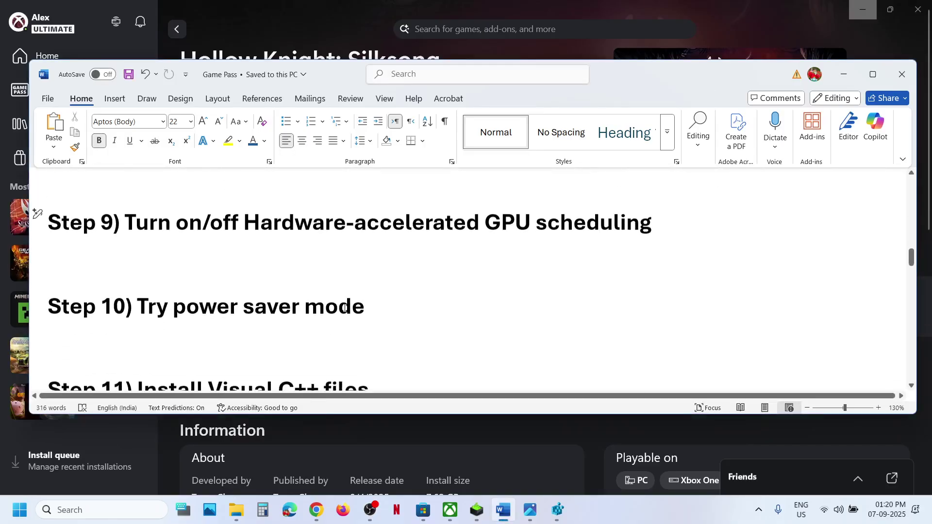
left_click_drag(173, 307, 417, 314)
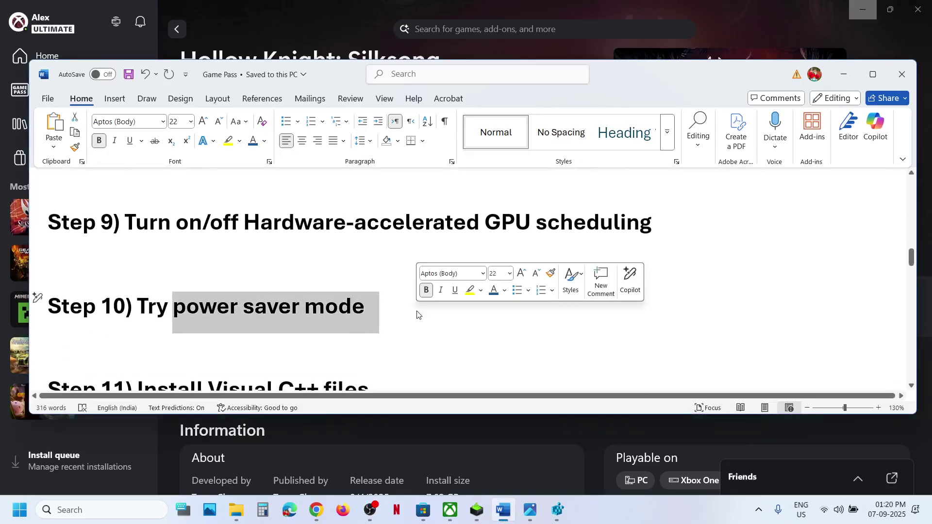
left_click(83, 509)
type("control")
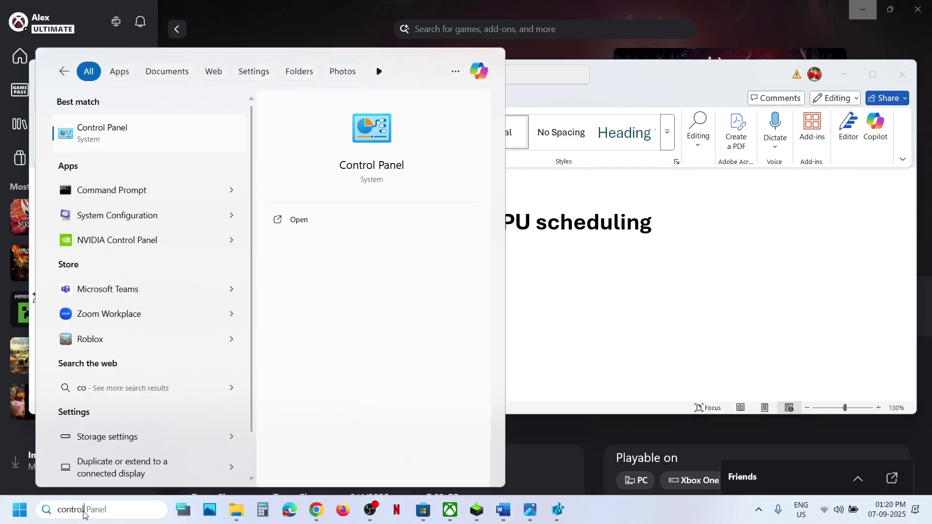
key("Return")
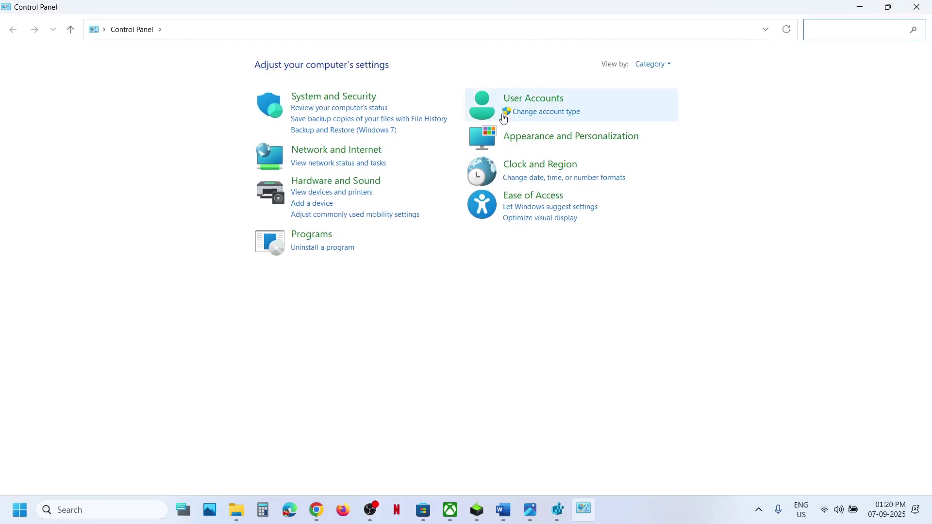
left_click(342, 182)
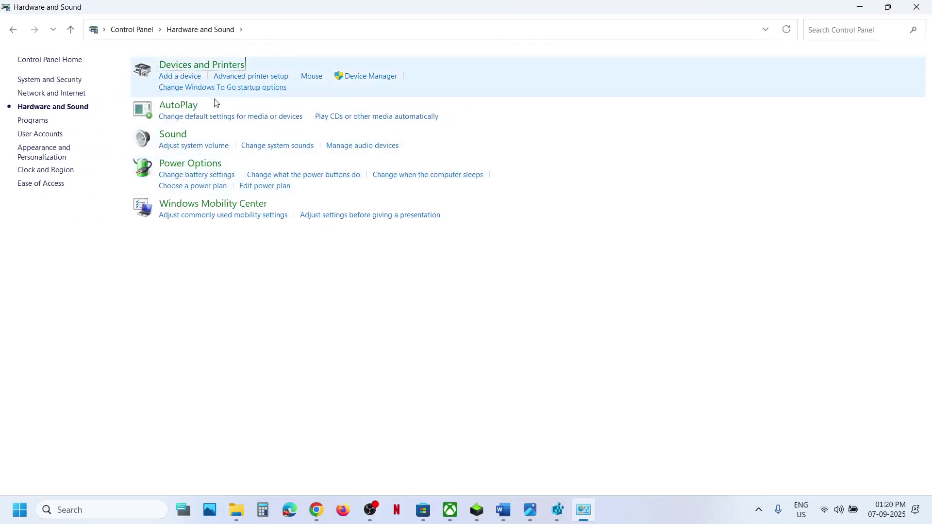
left_click(174, 136)
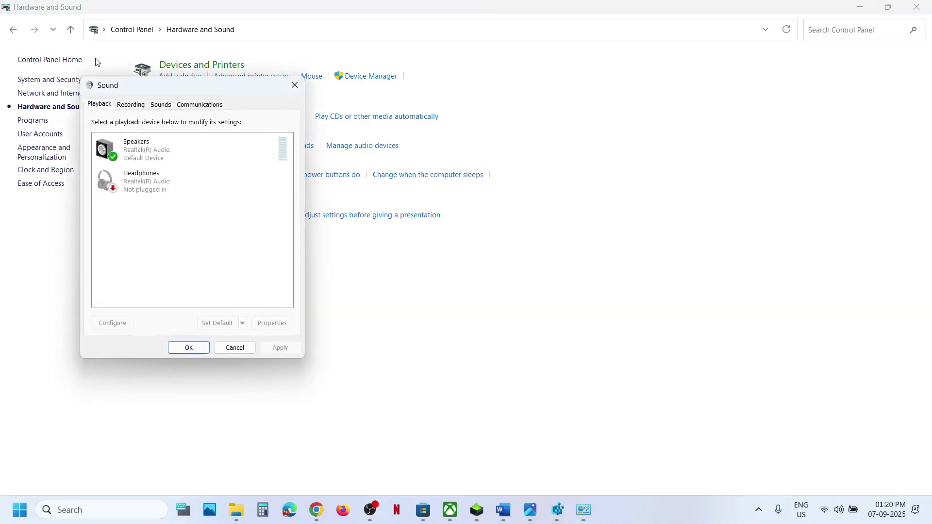
left_click(294, 85)
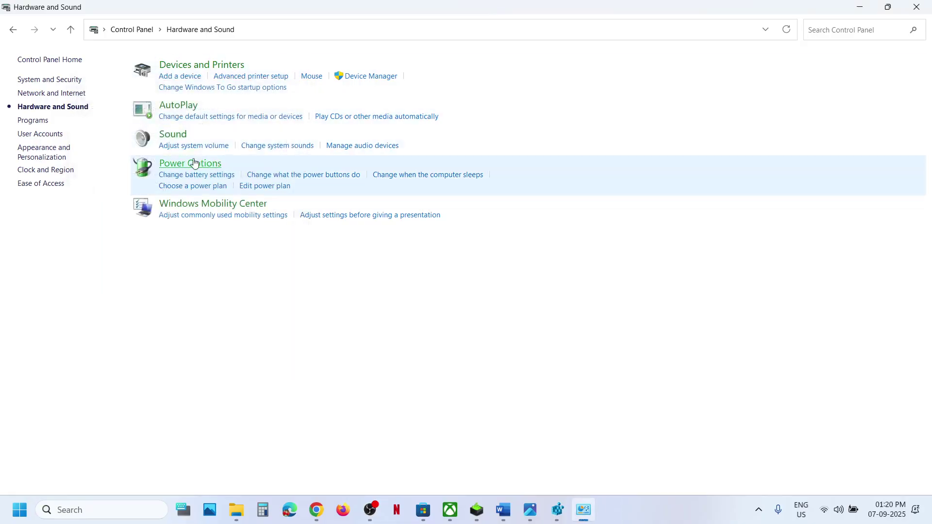
- Open Power Options showing the Balanced plan and compare it with the Power Saver screenshot
left_click(195, 163)
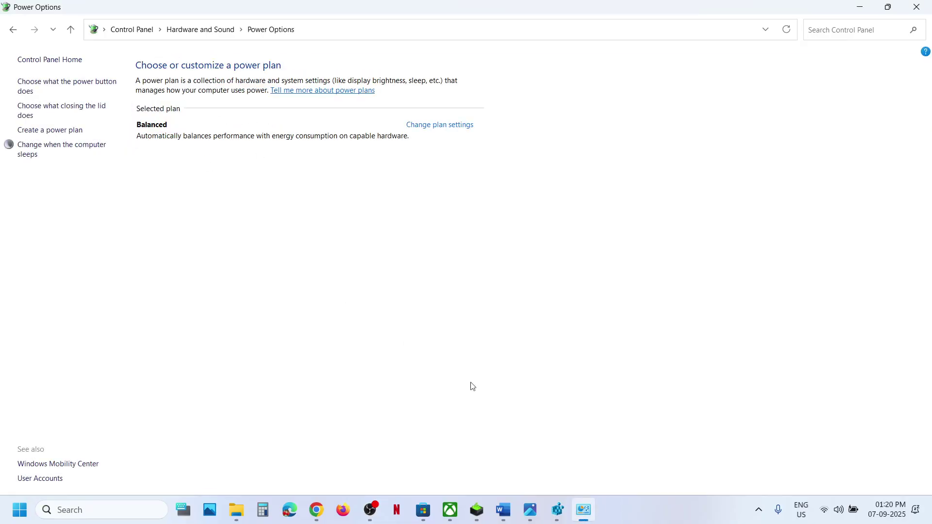
left_click(529, 508)
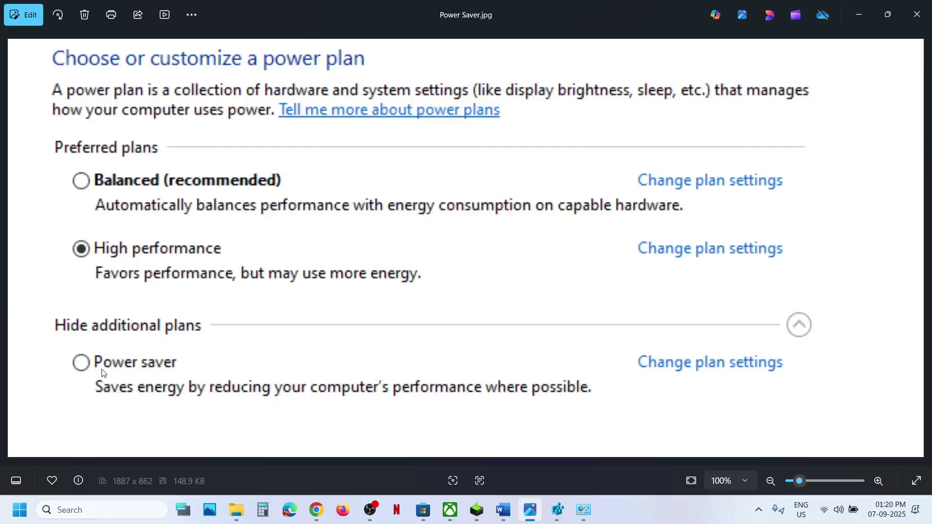
left_click(916, 15)
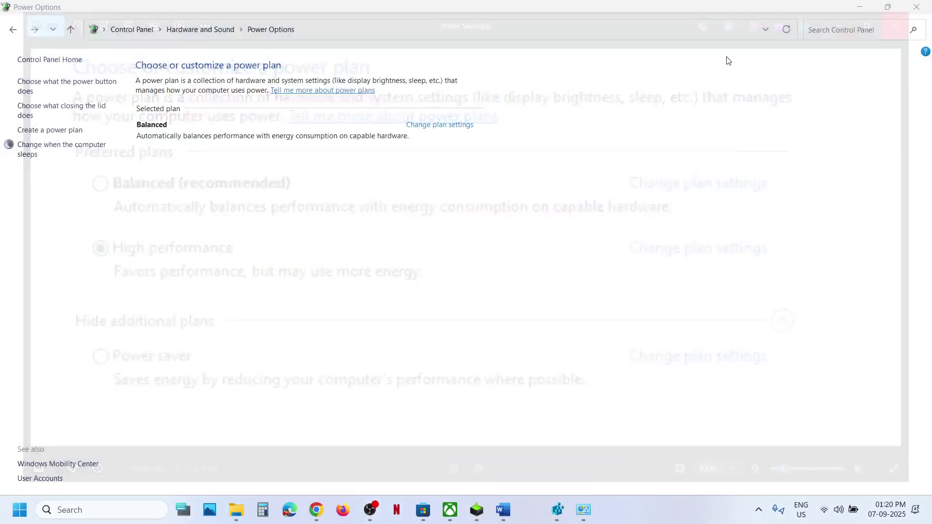
- Copy the Visual C++ download link from Step 11 and load it in a new Chrome tab
left_click(502, 511)
scroll(308, 359, "down", 3)
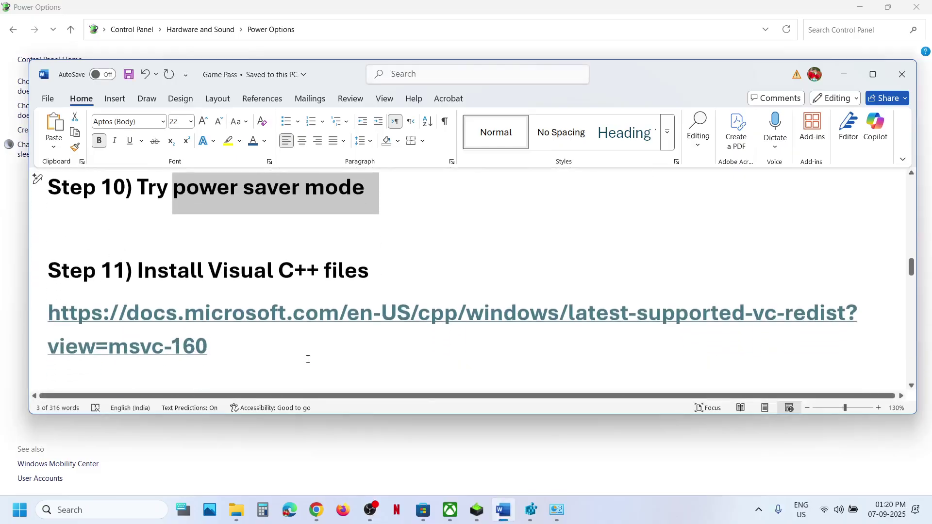
left_click_drag(235, 345, 46, 317)
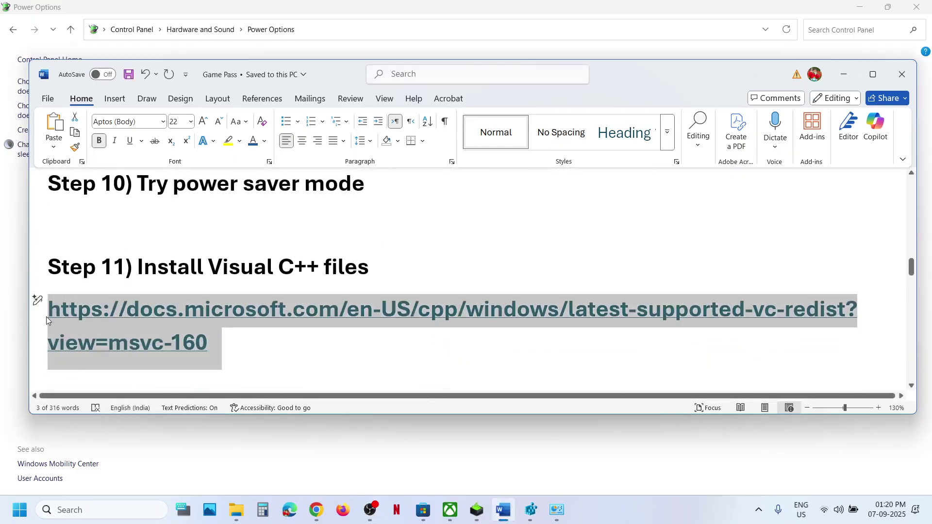
left_click(316, 509)
left_click(177, 12)
type("https://docs.microsoft.com/en-us/cpp/windows/latest-supported-vc-redist?view=msvc-160")
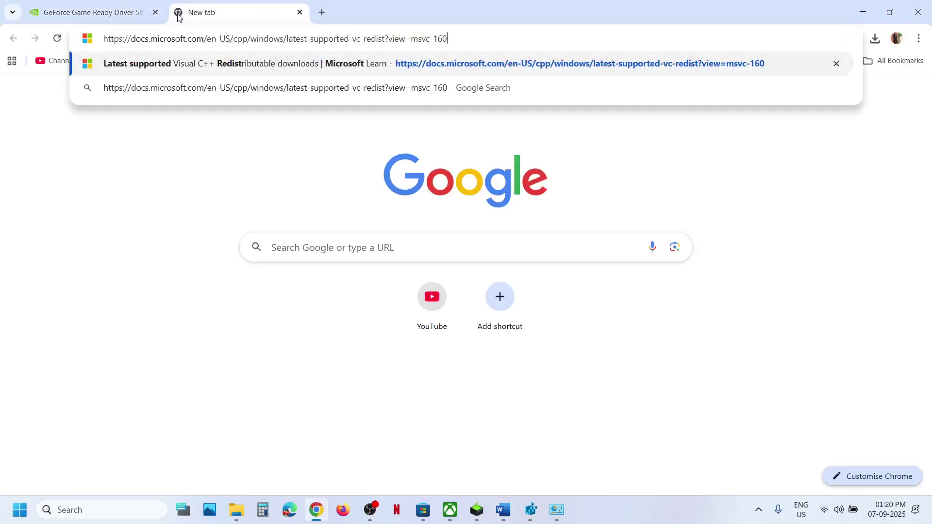
key("Return")
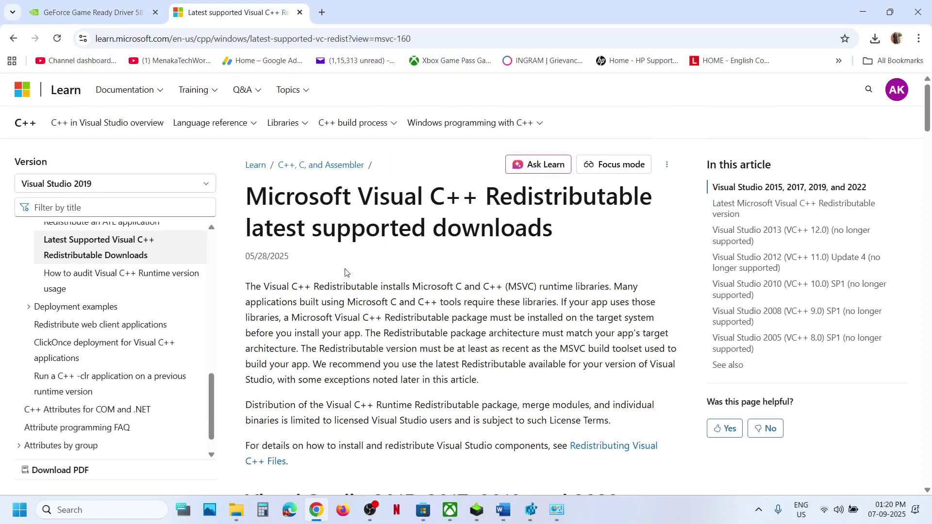
- Download the x86 Visual C++ 2015-2022 redistributable and run it in Repair mode
scroll(298, 252, "down", 10)
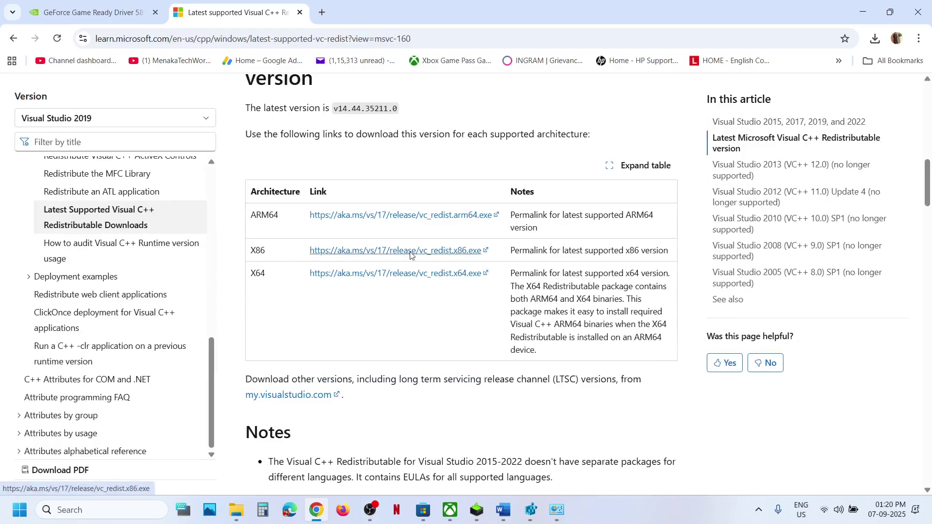
left_click(410, 251)
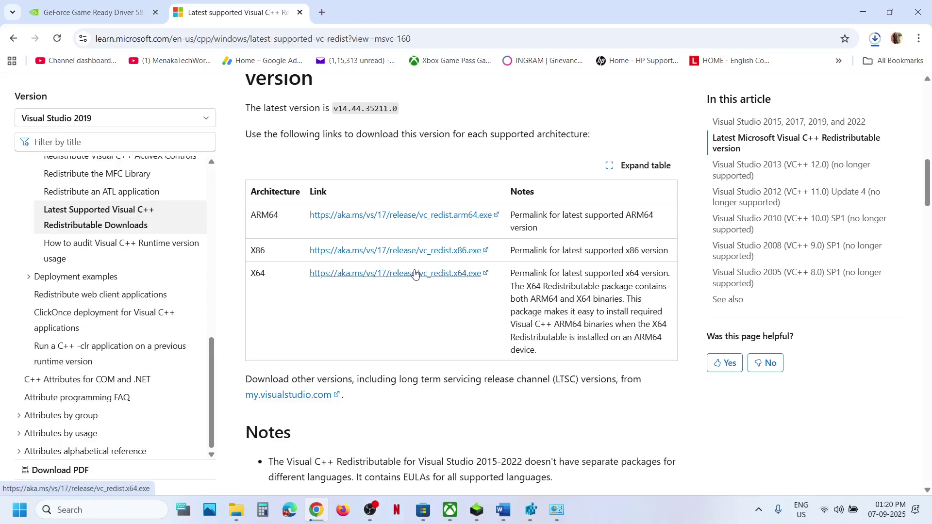
left_click(876, 39)
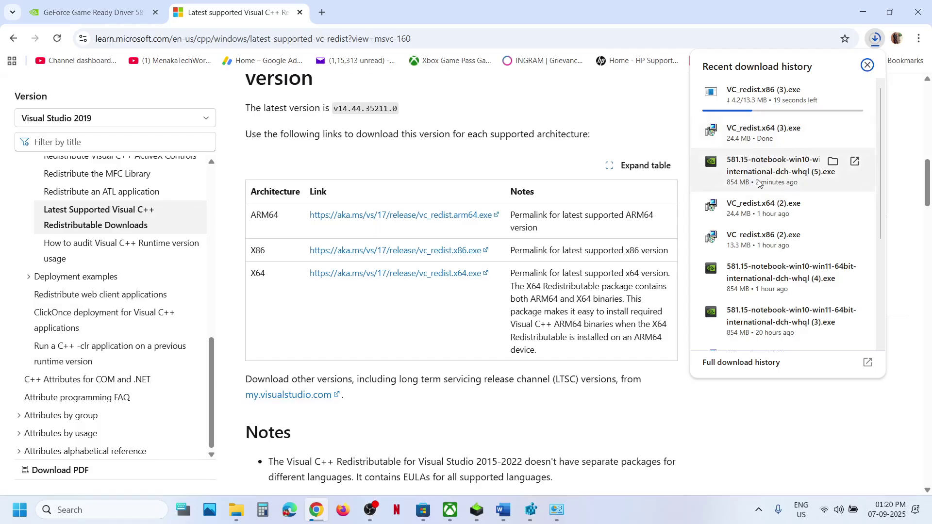
left_click(764, 241)
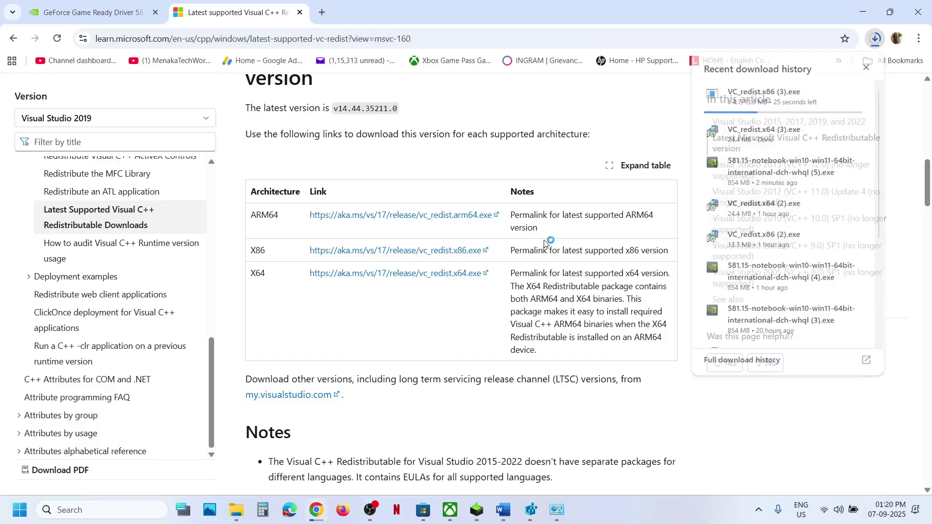
left_click(479, 321)
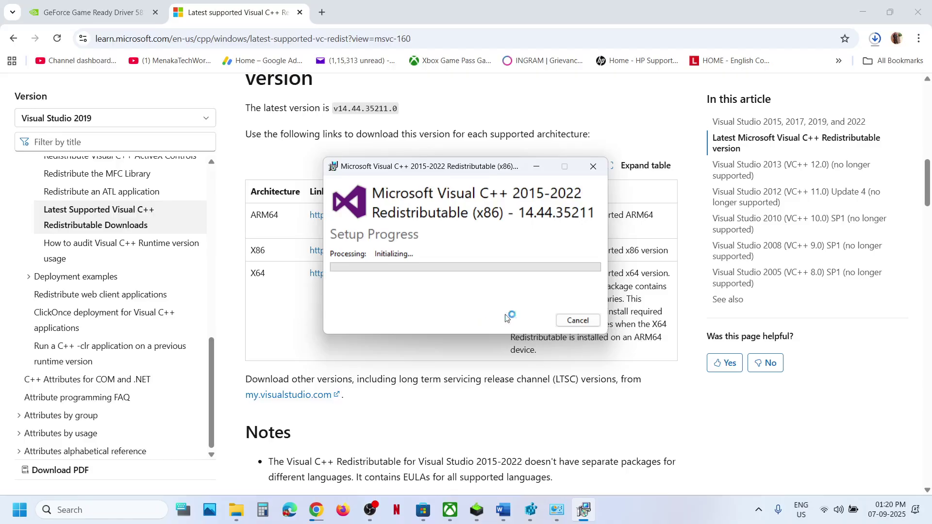
left_click(410, 344)
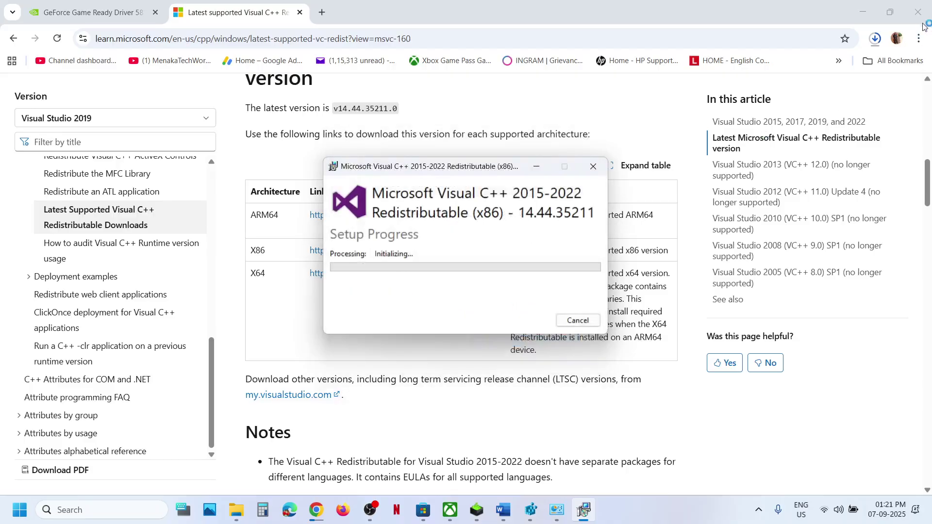
- Repair the x64 redistributable too, then dismiss both Setup Successful messages
left_click(875, 38)
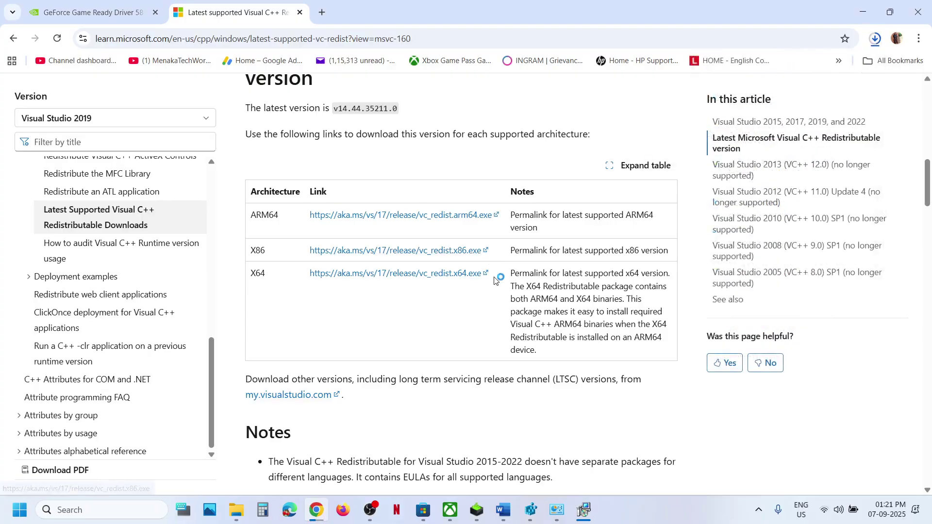
left_click(479, 317)
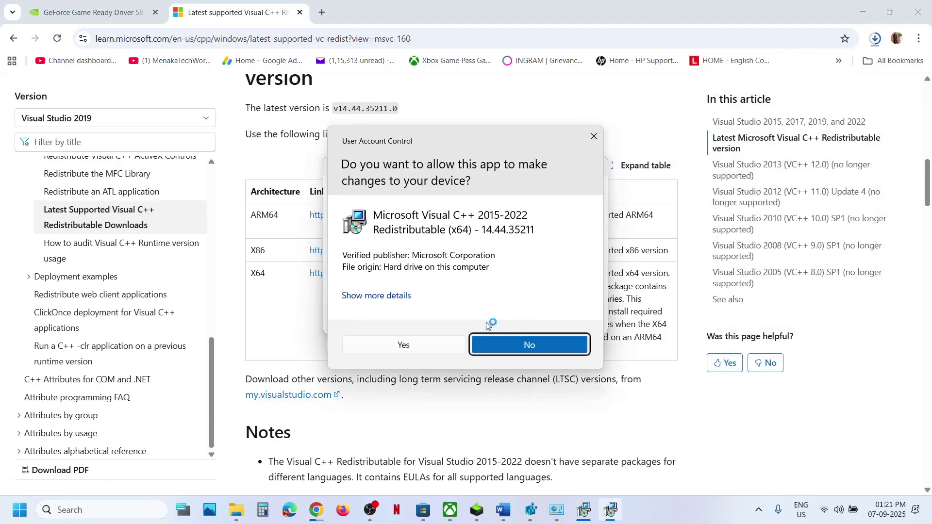
left_click(421, 345)
left_click(585, 514)
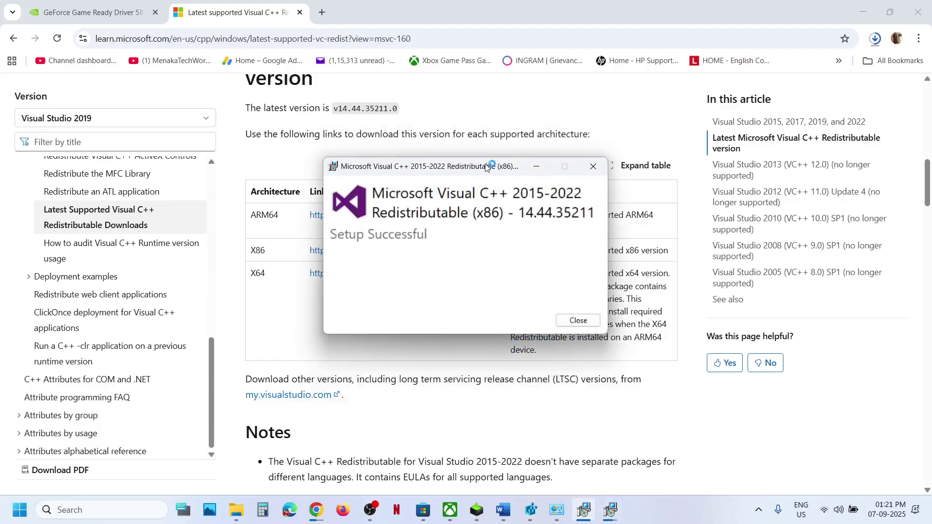
left_click_drag(480, 176, 155, 232)
left_click(577, 320)
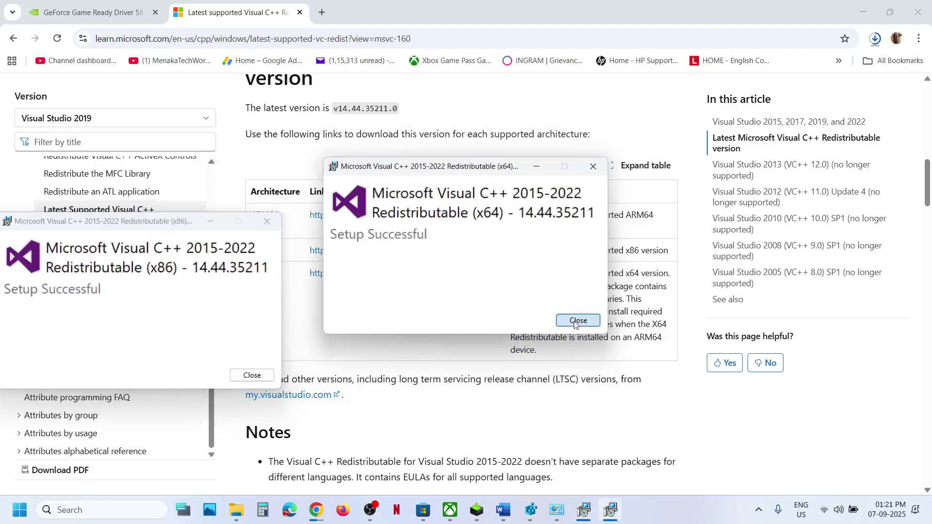
left_click(252, 376)
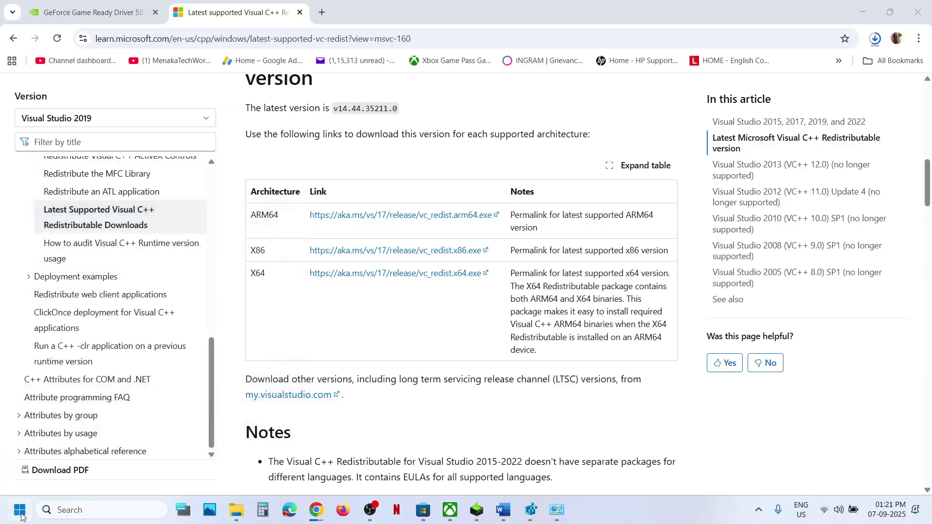
- Check the Start menu's restart options, then return to the guide maximized
left_click(22, 515)
left_click(352, 468)
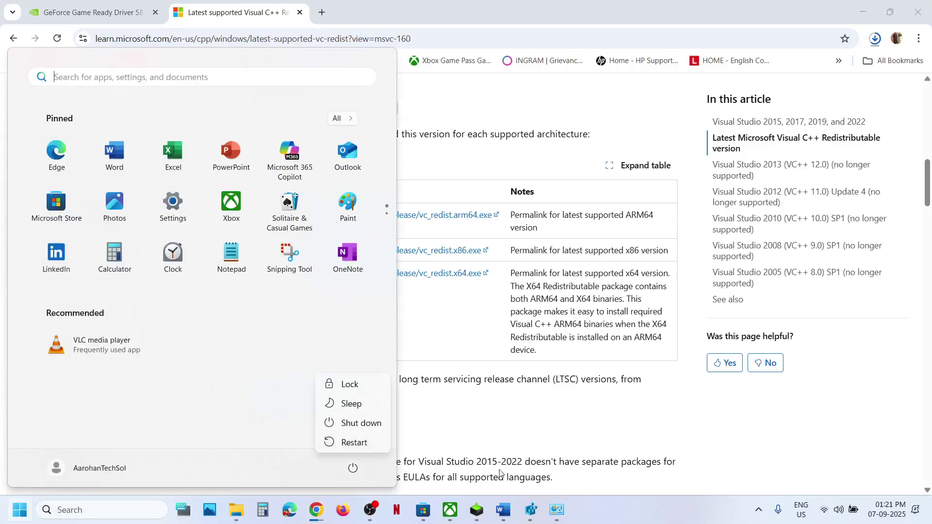
left_click(451, 508)
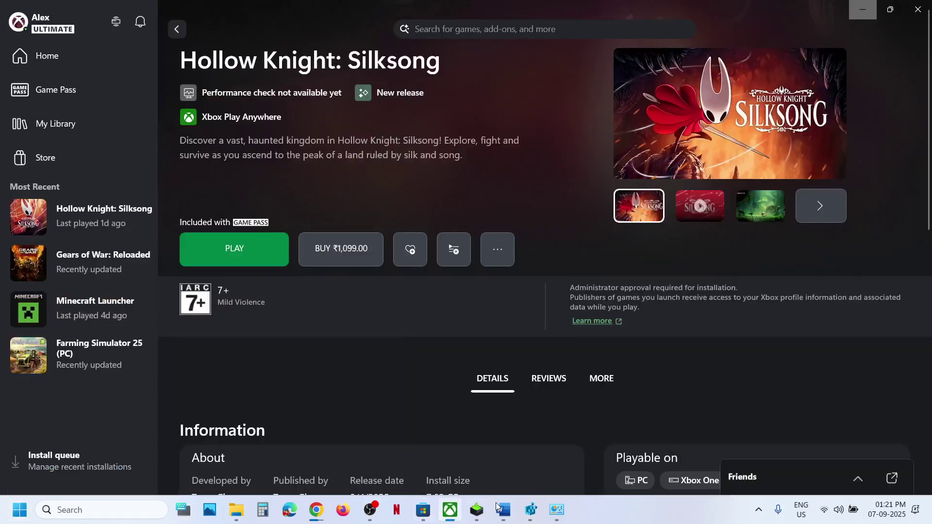
left_click(502, 515)
scroll(379, 287, "down", 5)
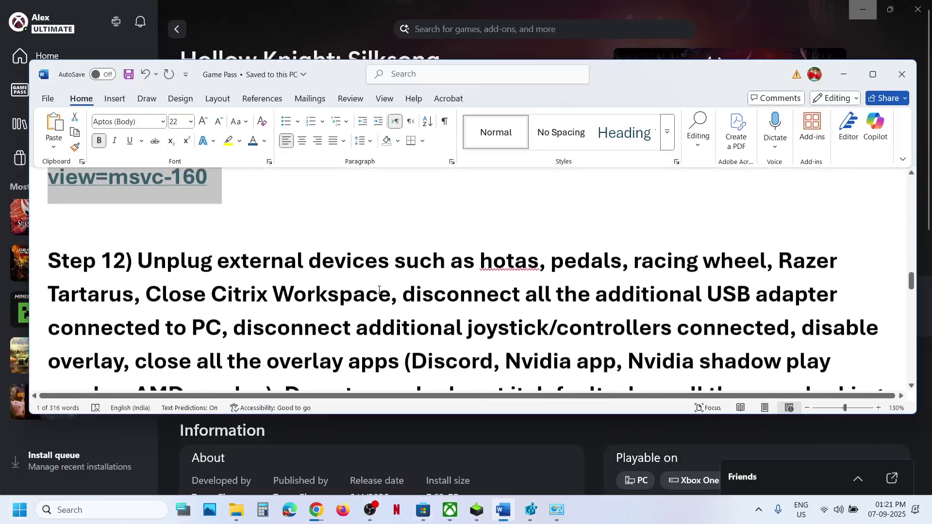
left_click(872, 74)
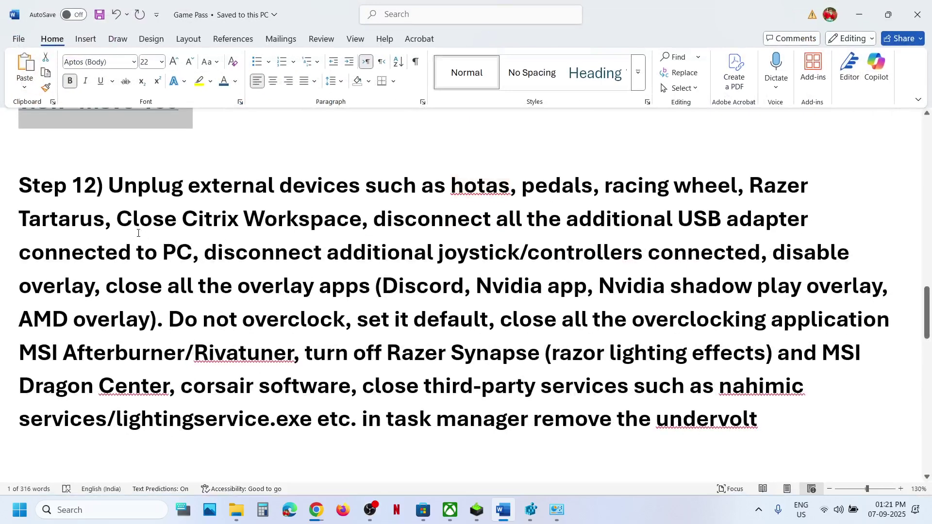
- Highlight Step 12's tips: close Citrix Workspace, disable Discord and Nvidia app overlays, don't overclock, Razer Synapse
left_click_drag(115, 223, 760, 251)
left_click(412, 250)
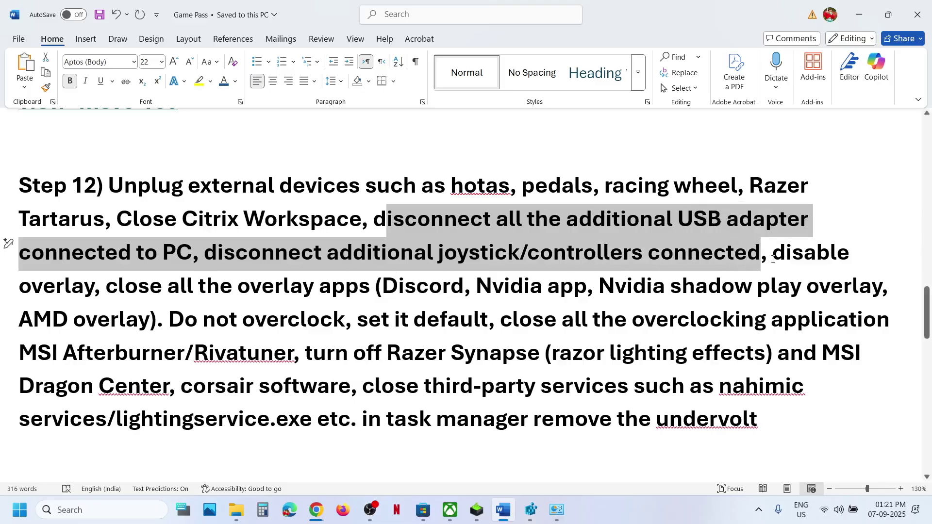
left_click_drag(770, 261, 198, 286)
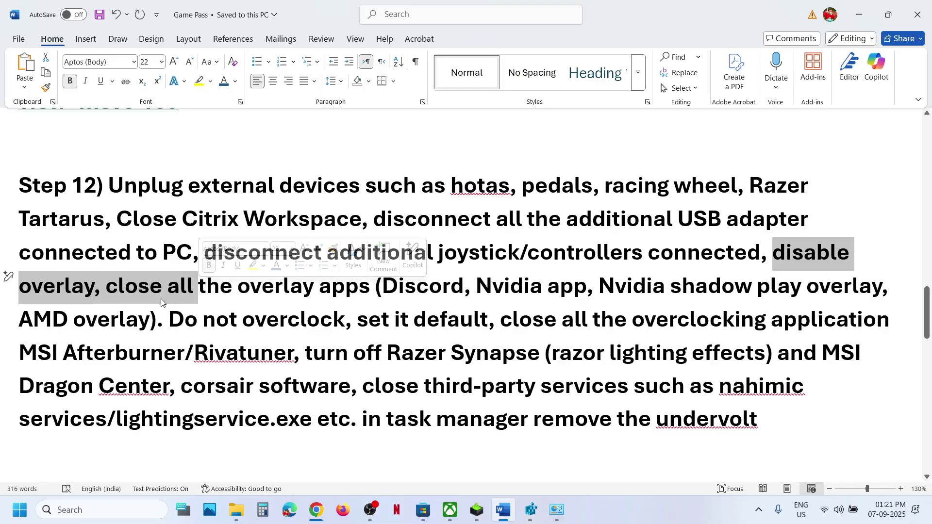
left_click(160, 298)
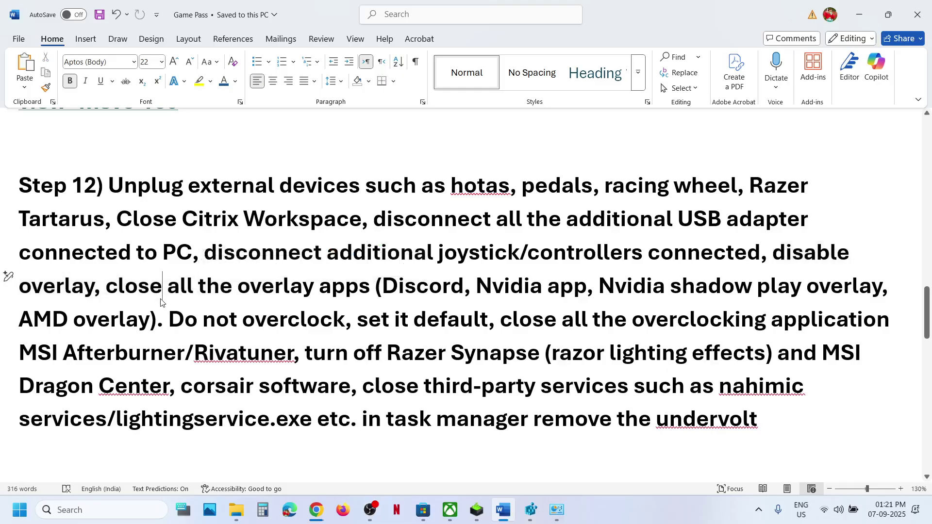
double_click(413, 285)
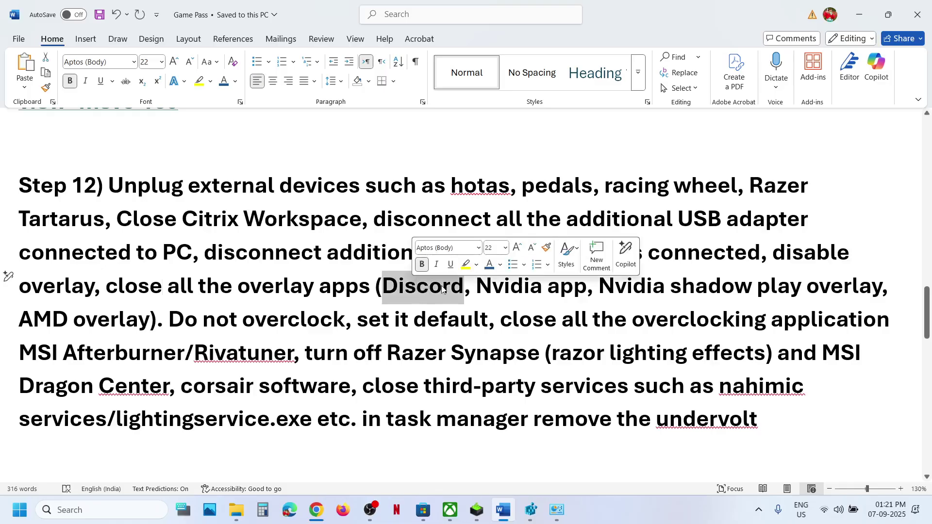
left_click_drag(489, 286, 591, 286)
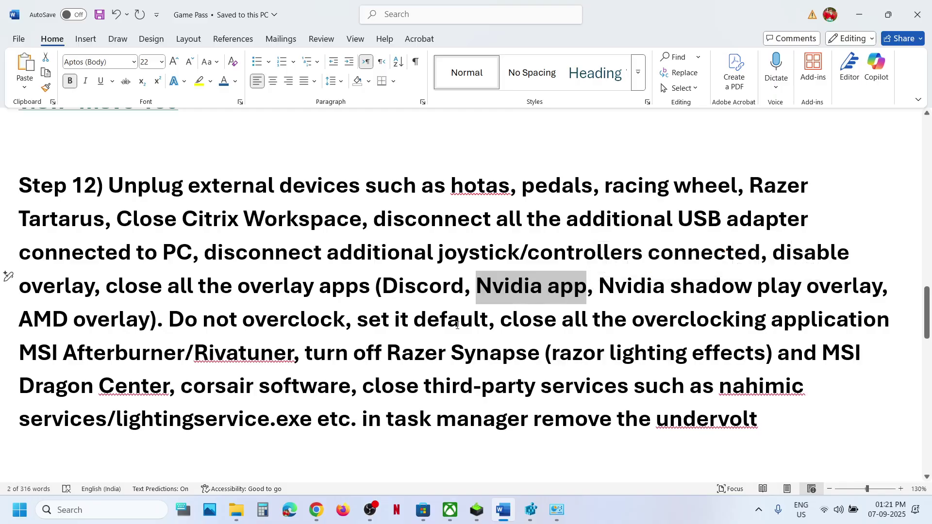
left_click_drag(186, 317, 503, 423)
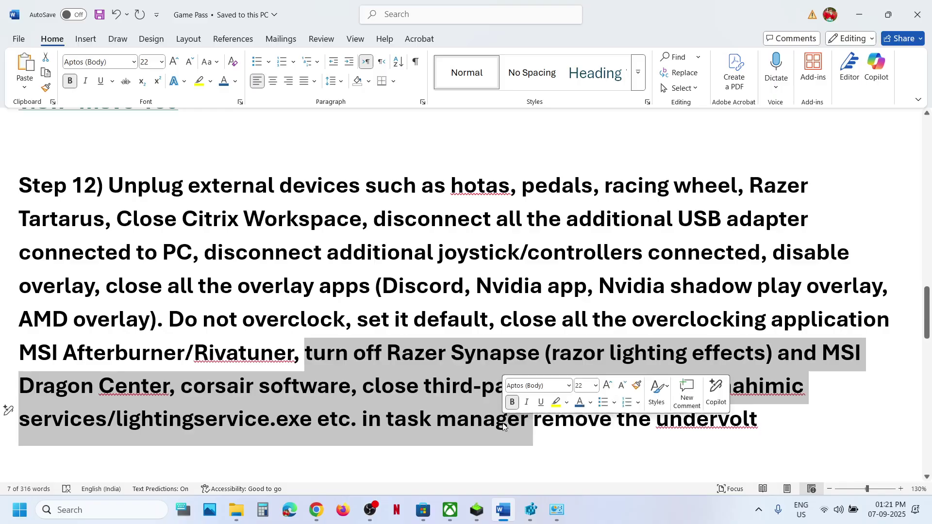
left_click_drag(763, 418, 534, 418)
left_click(311, 354)
- Scroll to Step 13 and select the line 'View Advanced system settings.'
scroll(309, 358, "down", 1)
scroll(310, 358, "down", 5)
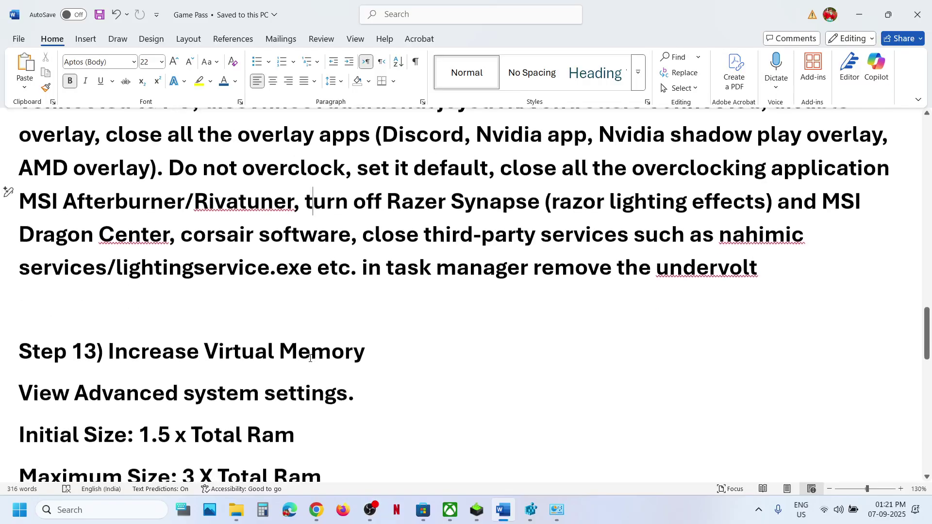
left_click_drag(253, 323, 7, 313)
key("ctrl+c")
- Search for and open View advanced system settings, centring the System Properties dialog
left_click(97, 509)
key("ctrl+v")
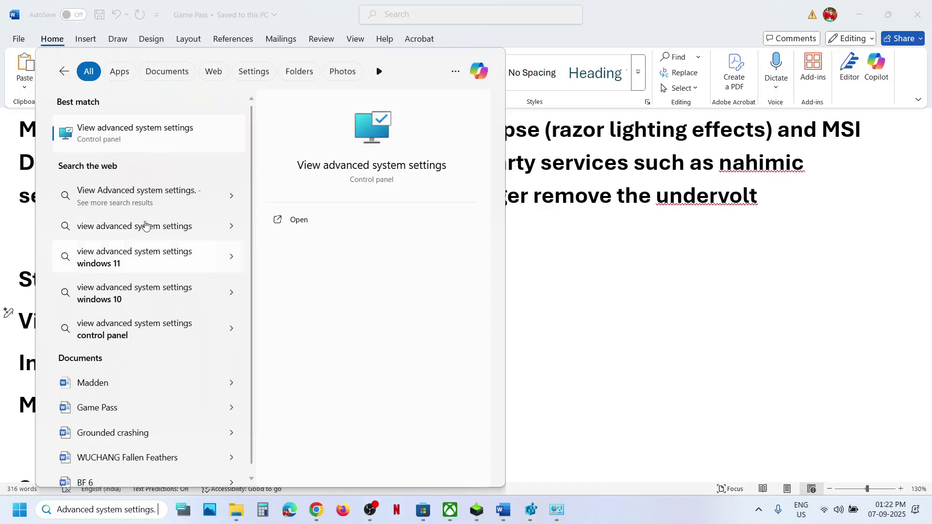
left_click(114, 145)
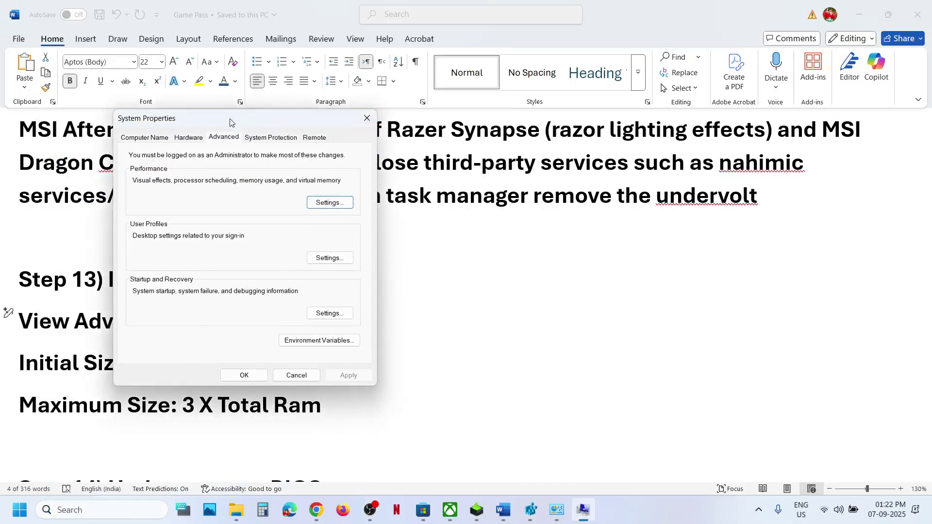
left_click_drag(231, 122, 501, 165)
- In Virtual Memory, turn off automatic paging file management and choose Custom size for drive C:
left_click(598, 247)
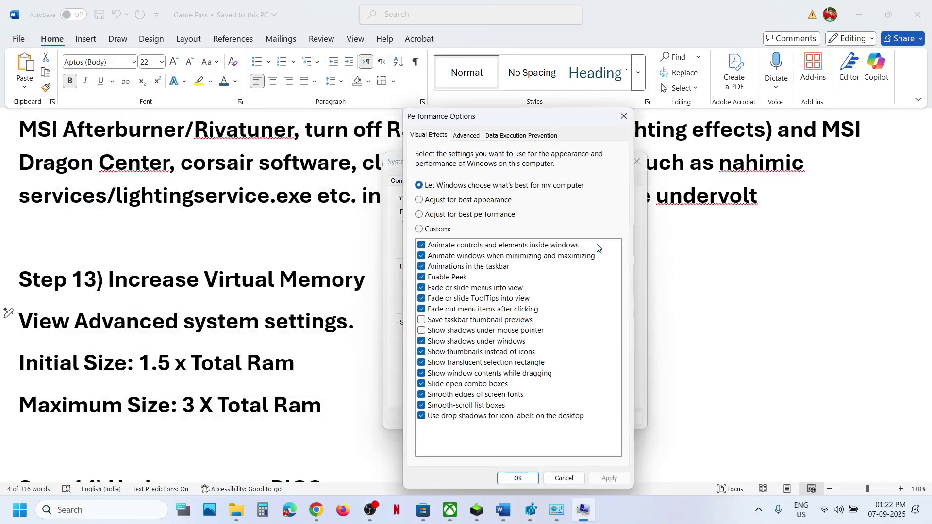
left_click(464, 138)
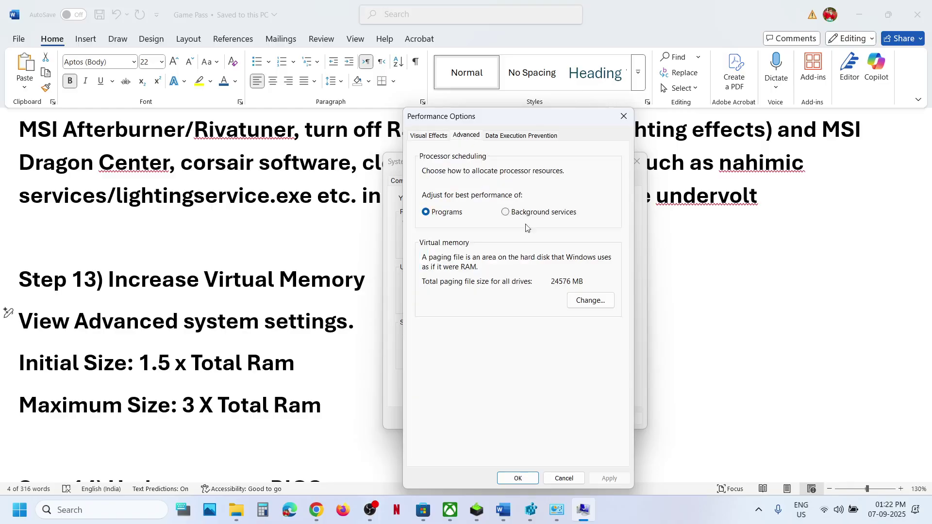
left_click(590, 300)
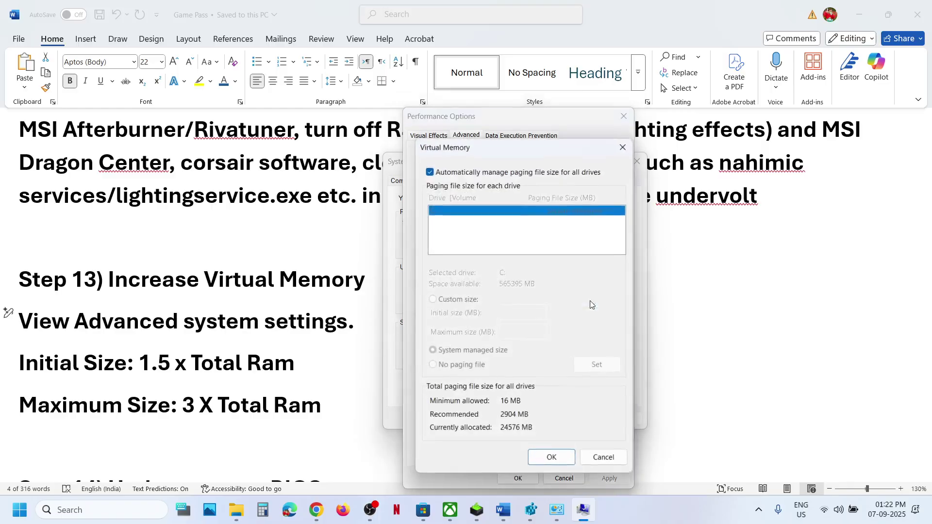
left_click(430, 172)
left_click(432, 300)
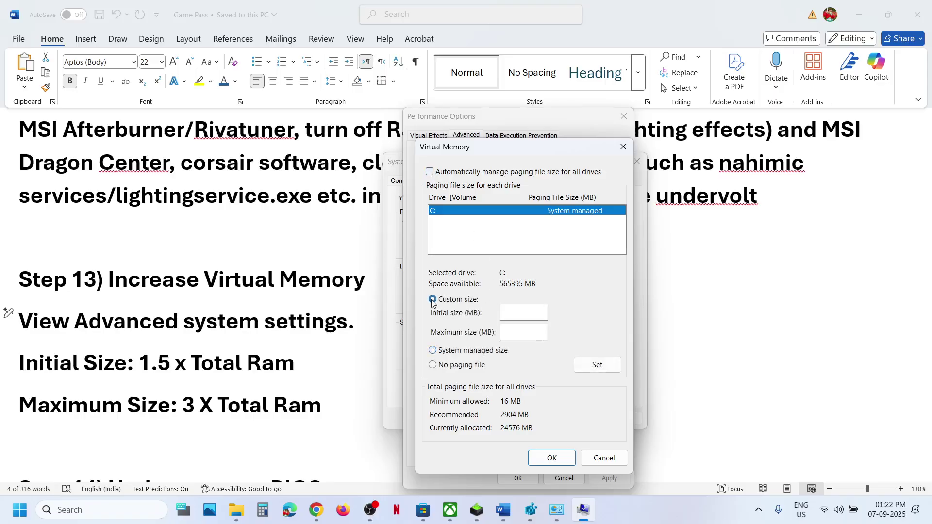
left_click(456, 212)
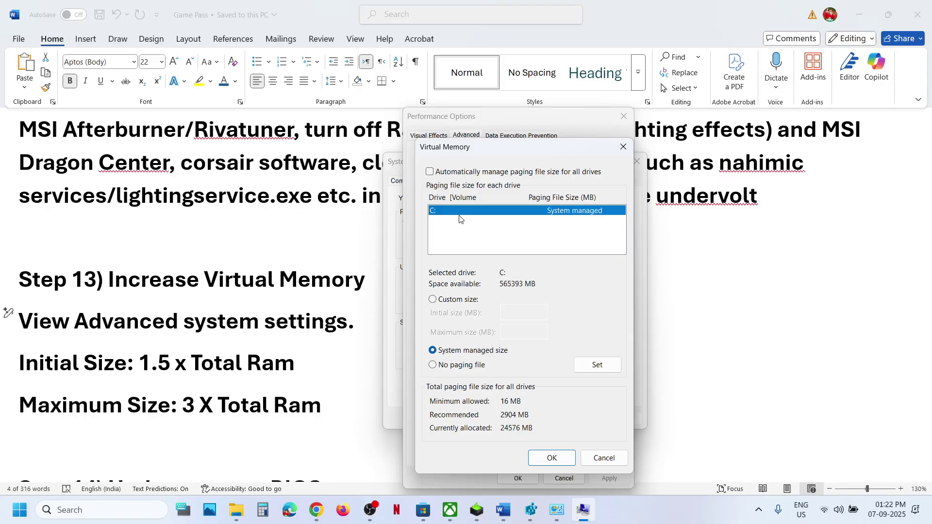
left_click(432, 300)
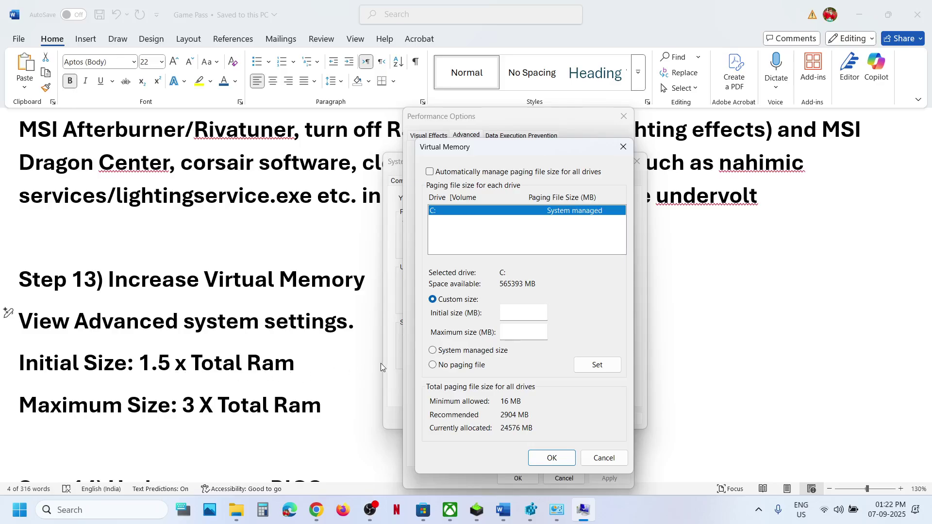
key("super+i")
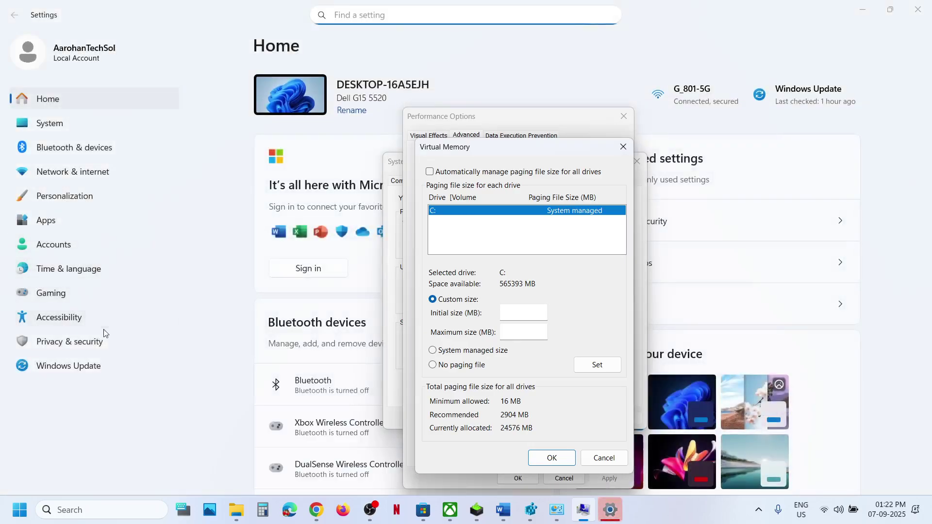
- Confirm 16.0 GB installed RAM on Settings' System > About page, then close Settings
left_click(65, 123)
scroll(317, 244, "down", 10)
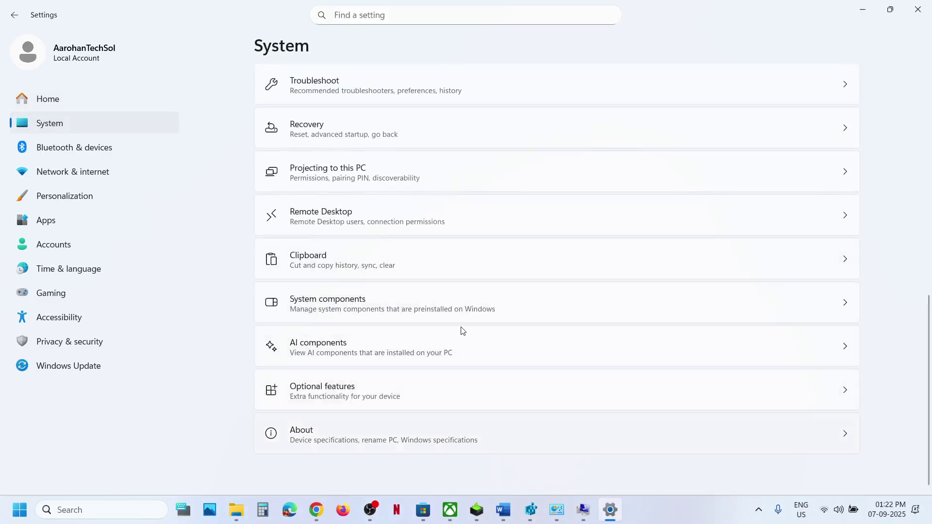
left_click(418, 433)
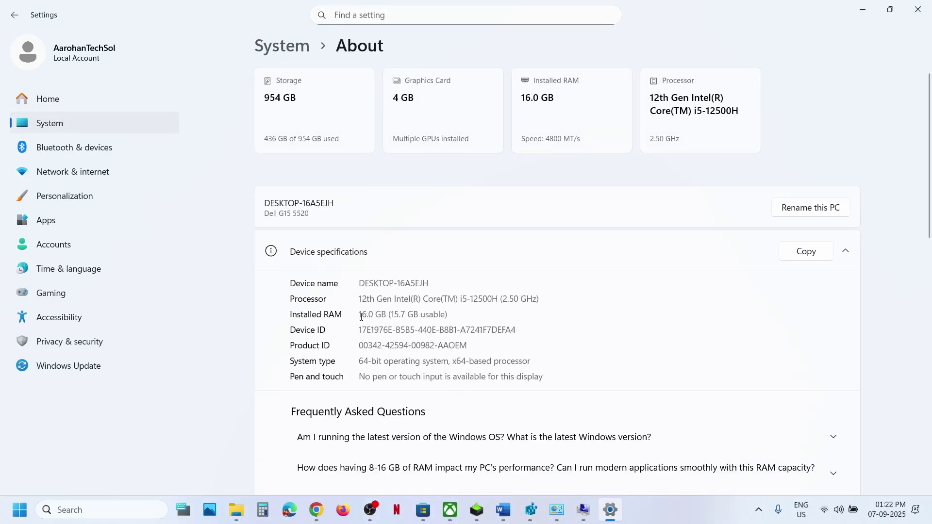
left_click_drag(361, 317, 391, 315)
left_click(917, 10)
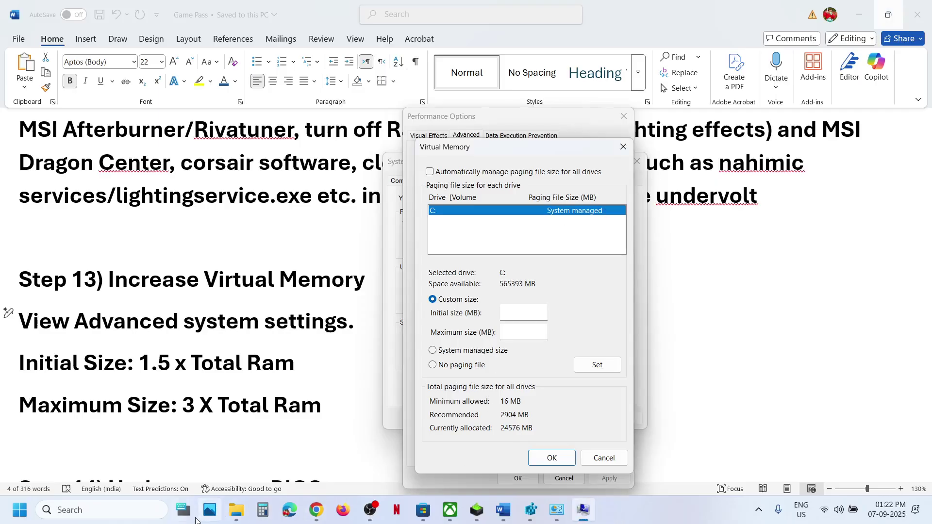
- Compute 16 × 1024 × 1.5 = 24,576 in Calculator
left_click(262, 509)
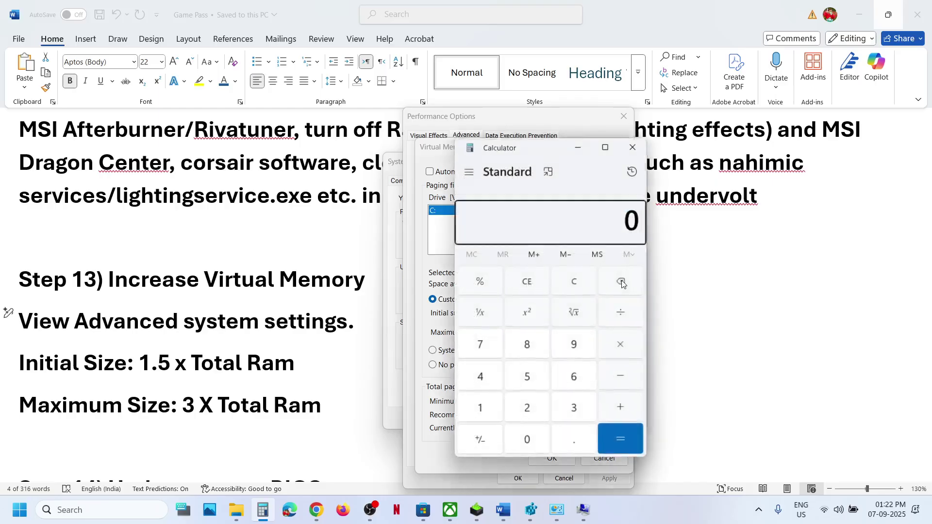
left_click(574, 290)
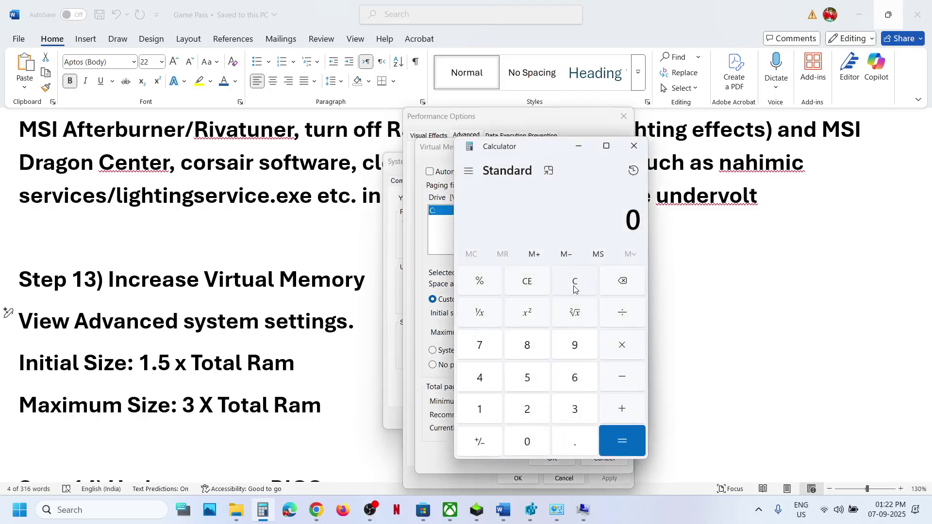
type("16*1024")
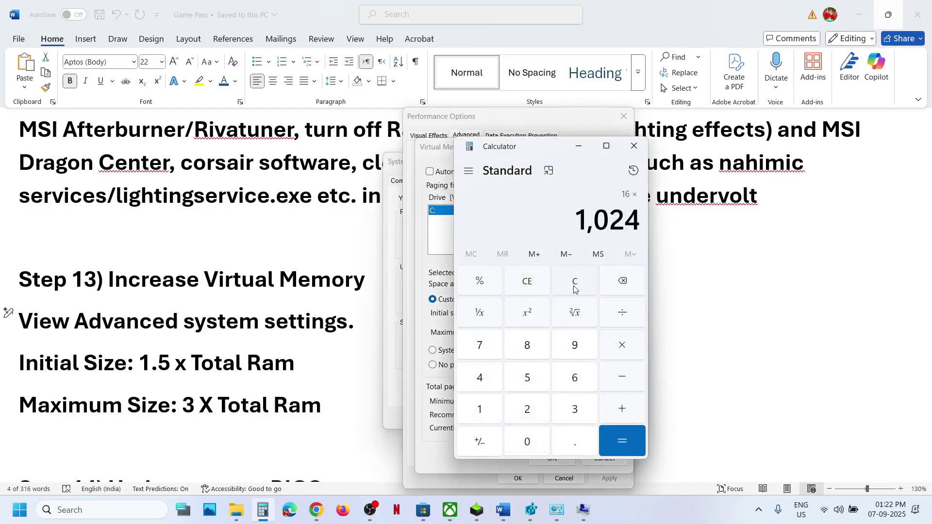
key("Return")
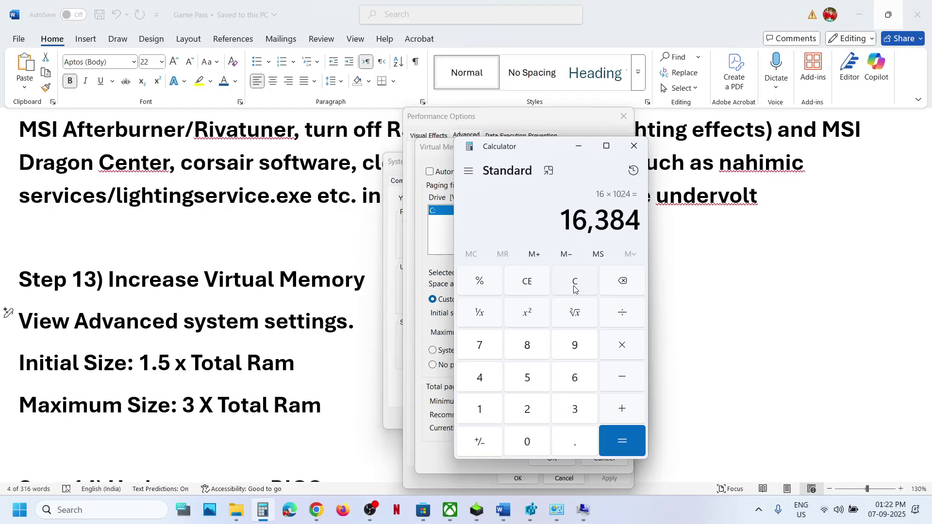
type("1.5")
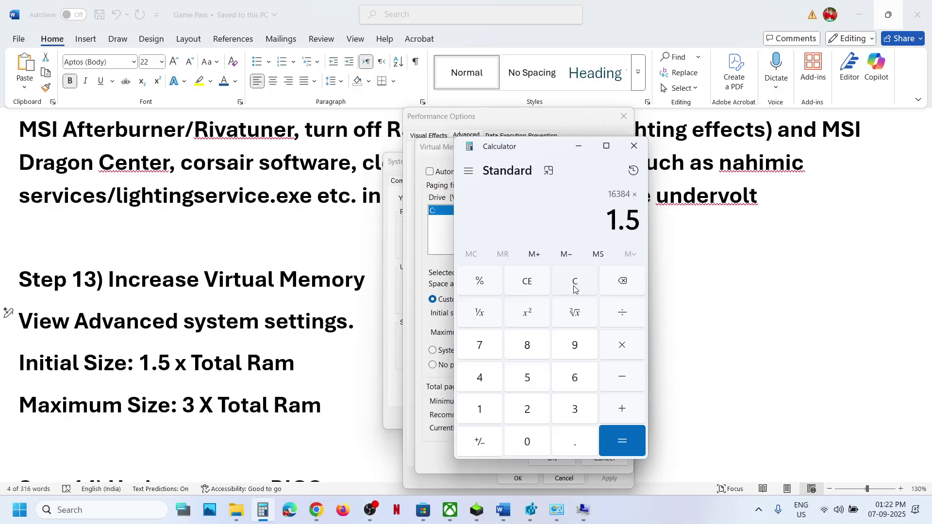
key("Return")
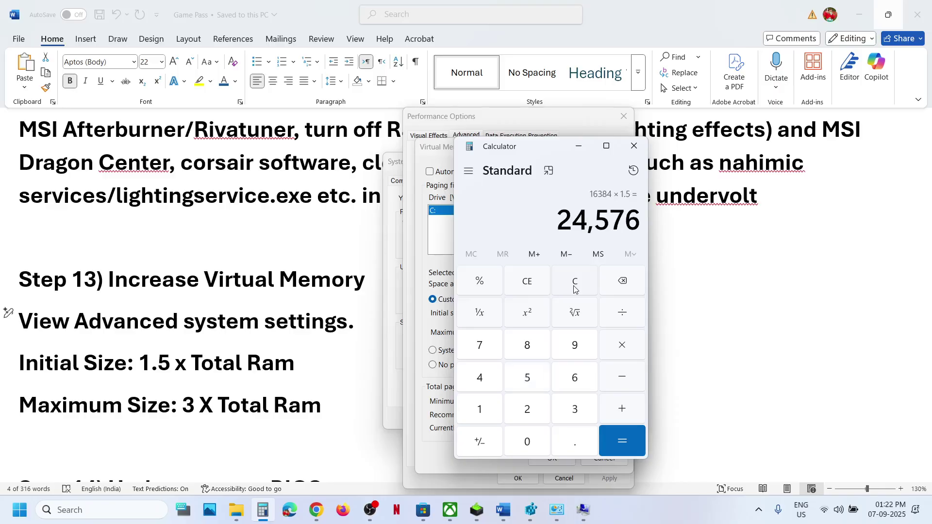
- Enter 24576 as drive C:'s initial paging size and move Calculator aside
left_click(427, 270)
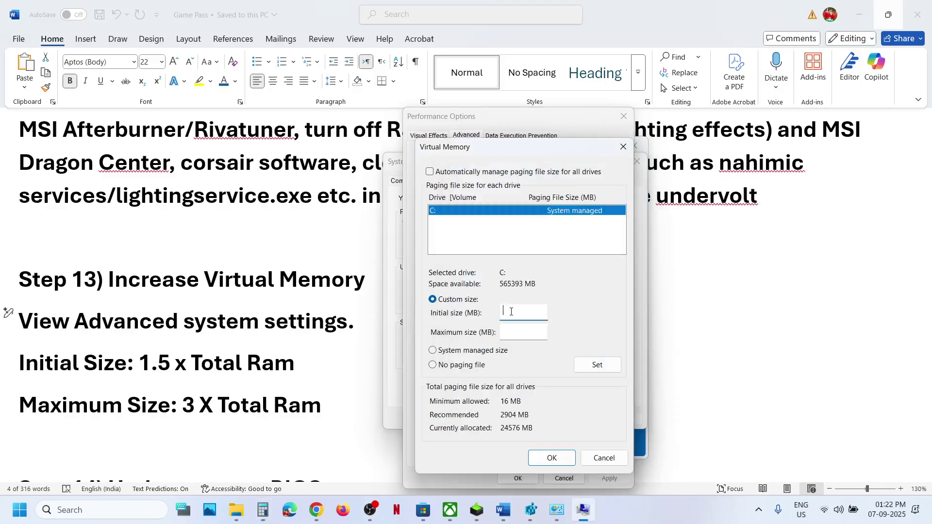
type("24576")
key("alt+Tab")
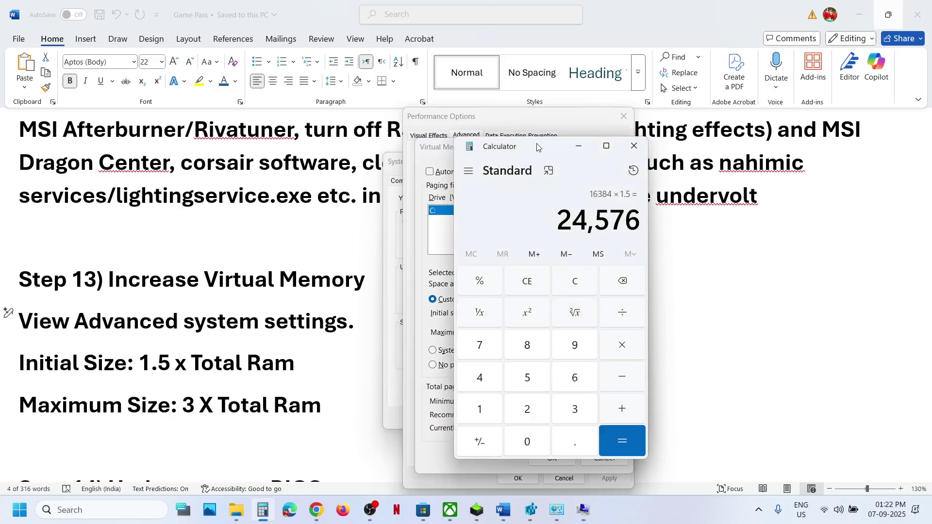
left_click_drag(538, 147, 704, 169)
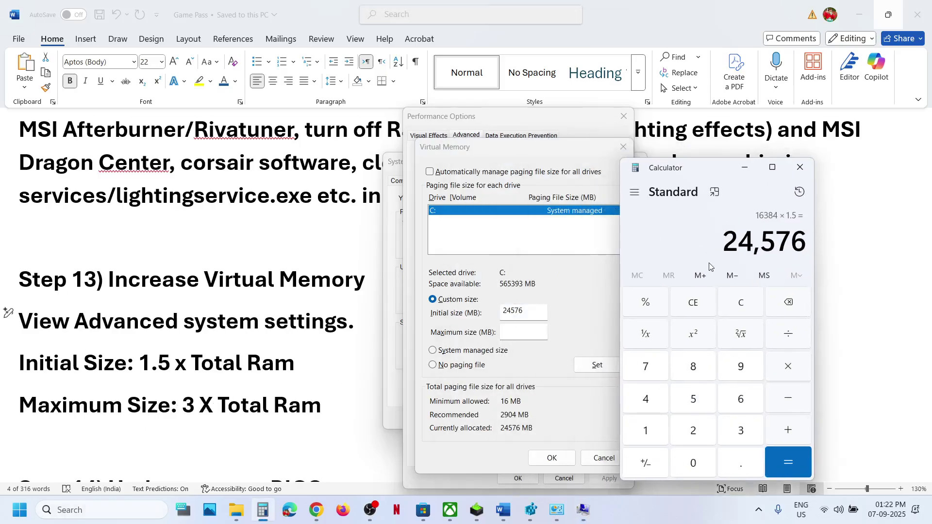
- Compute 16384 × 3 = 49152 and enter it as the maximum paging size
left_click(741, 304)
type("16")
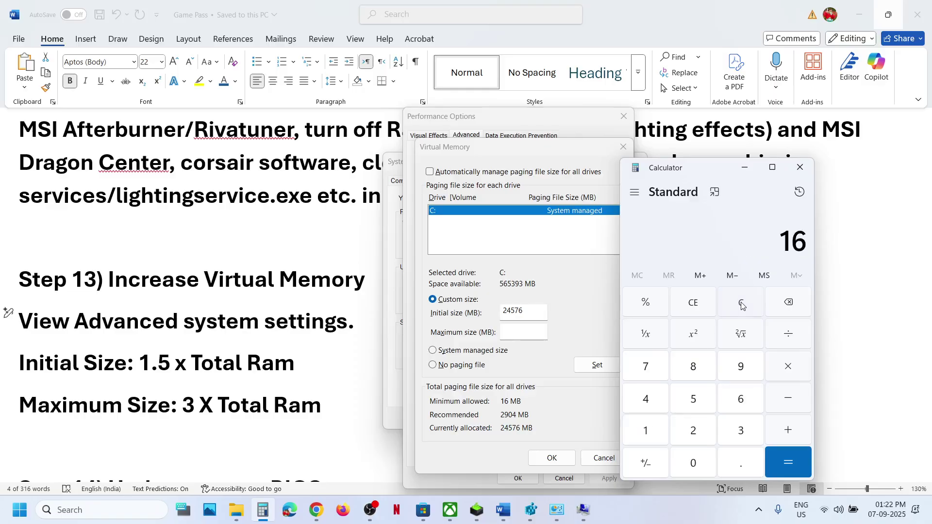
type(" × 1024")
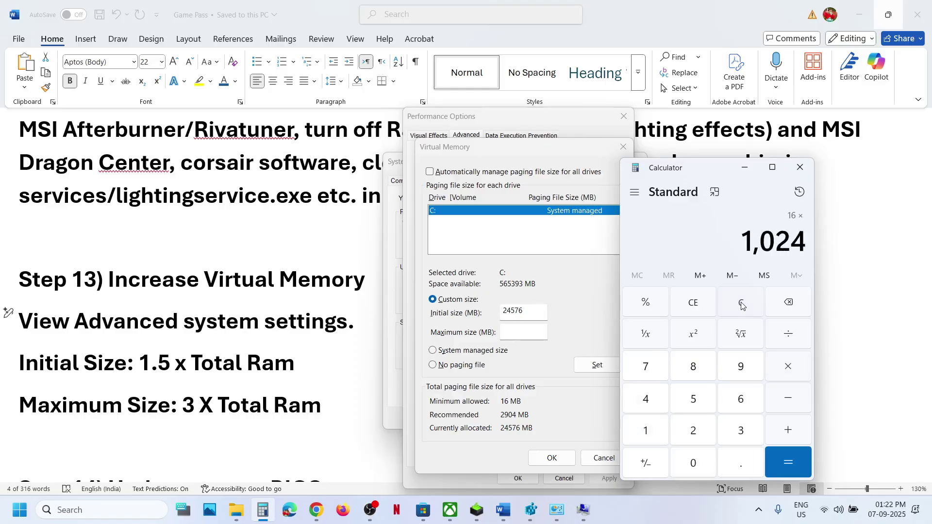
key("Return")
type("38")
key("Return")
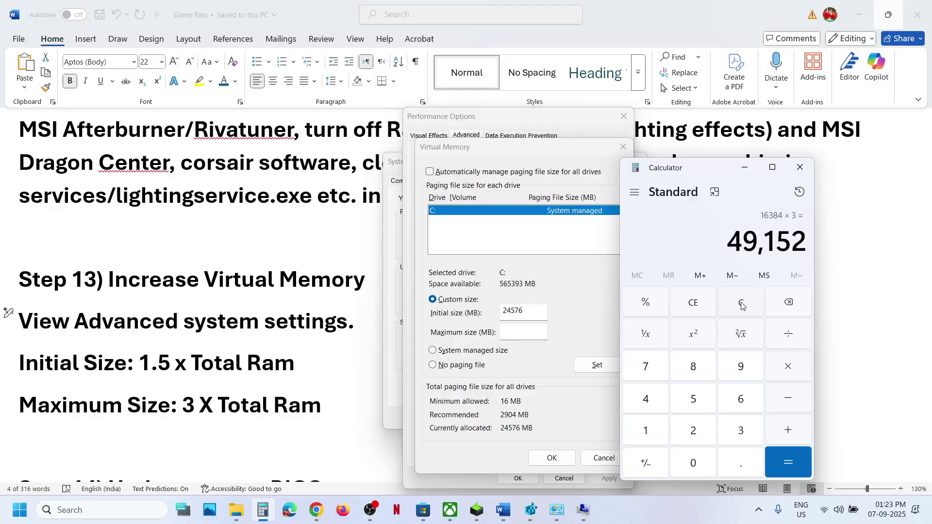
left_click(530, 330)
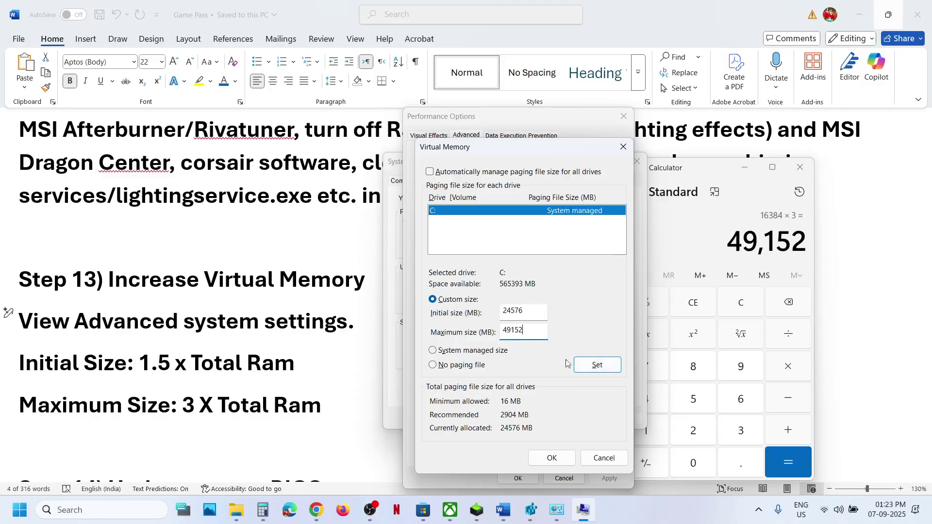
- Set drive C:'s 24576–49152 MB paging file and OK through Virtual Memory, Performance Options and System Properties
left_click(606, 372)
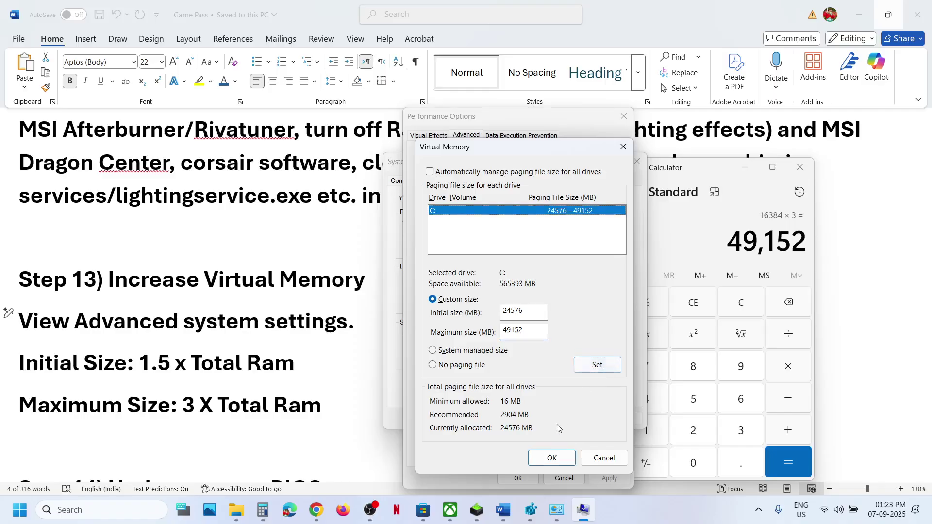
left_click(545, 460)
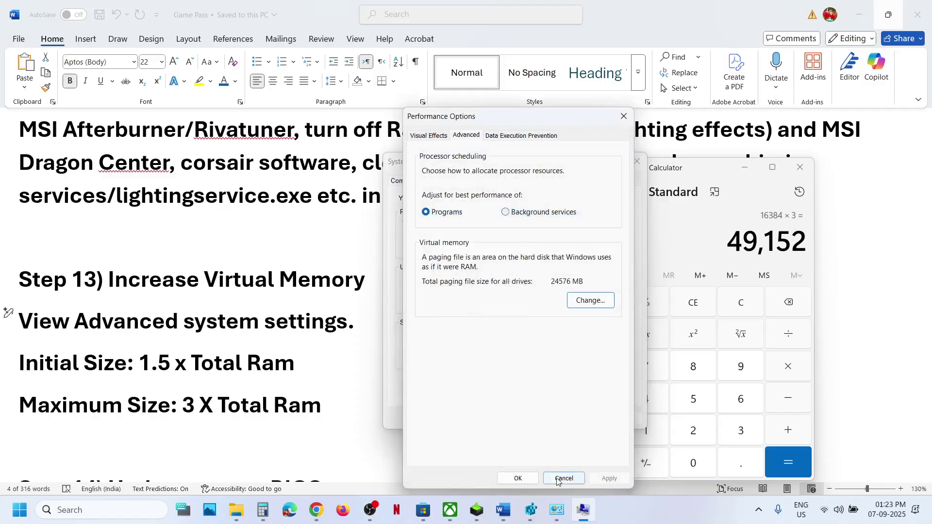
left_click(517, 478)
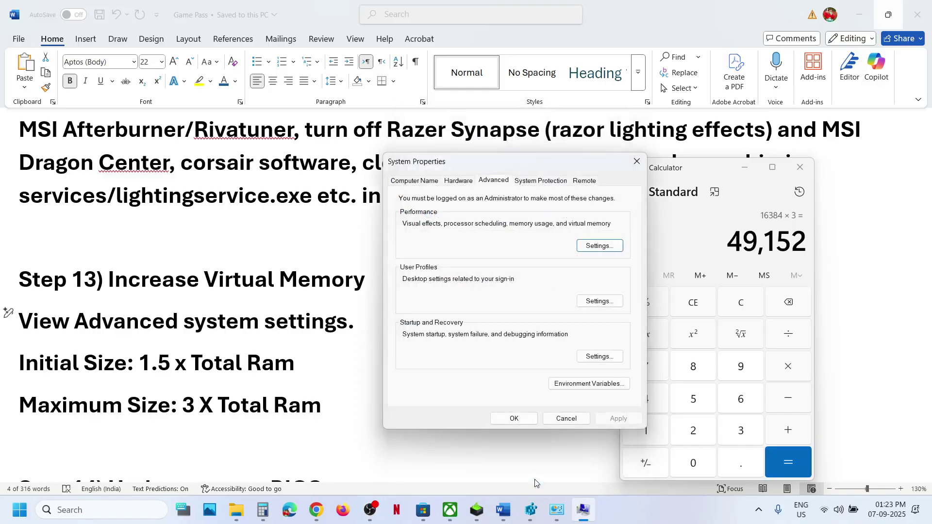
left_click(523, 419)
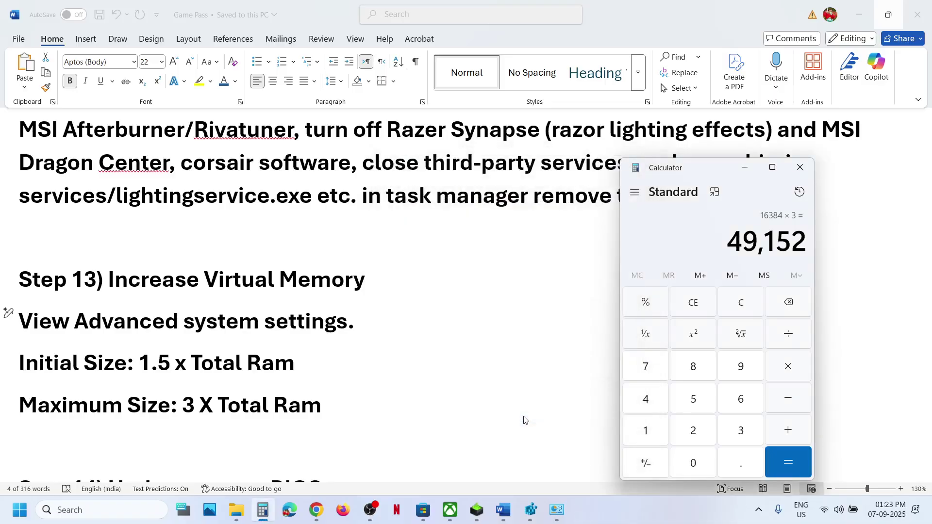
- Copy the 'View Advanced system settings' line from the guide and open it via Windows search
left_click(205, 329)
double_click(204, 329)
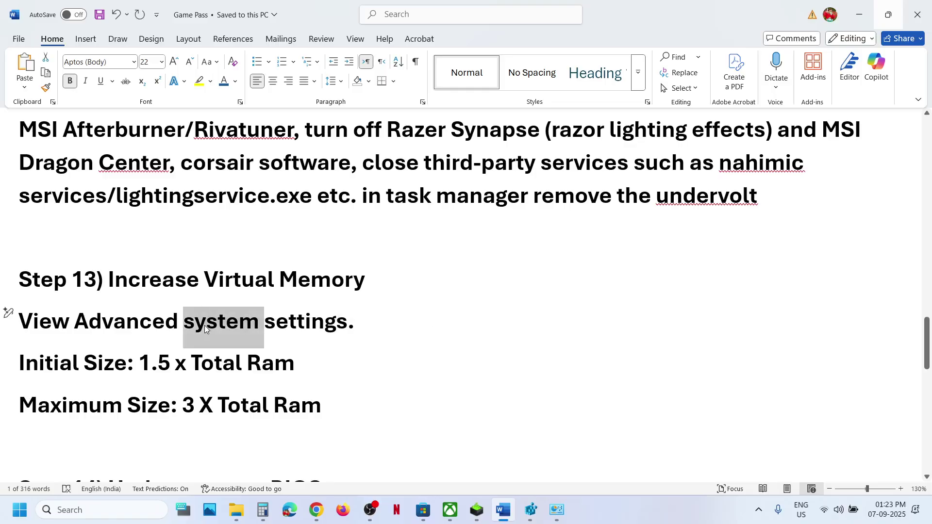
triple_click(205, 329)
key("ctrl+c")
left_click(102, 510)
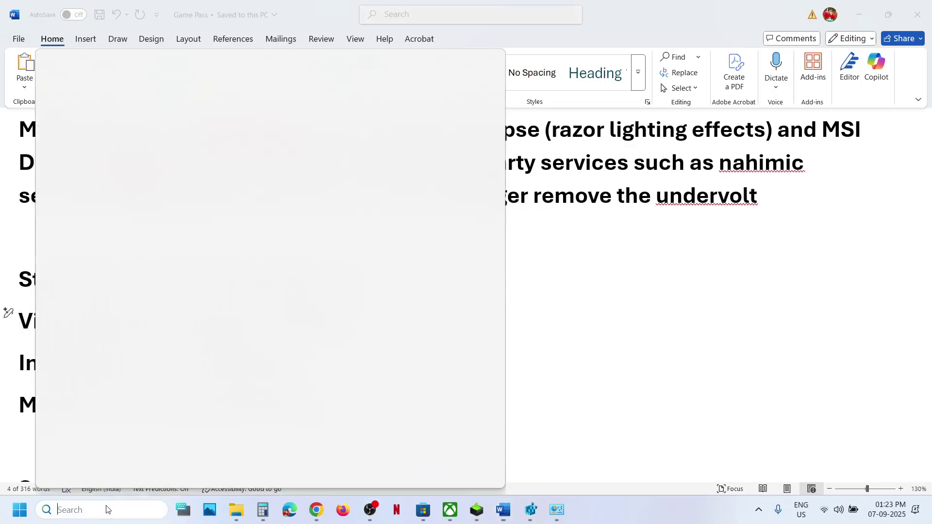
key("ctrl+v")
left_click(169, 139)
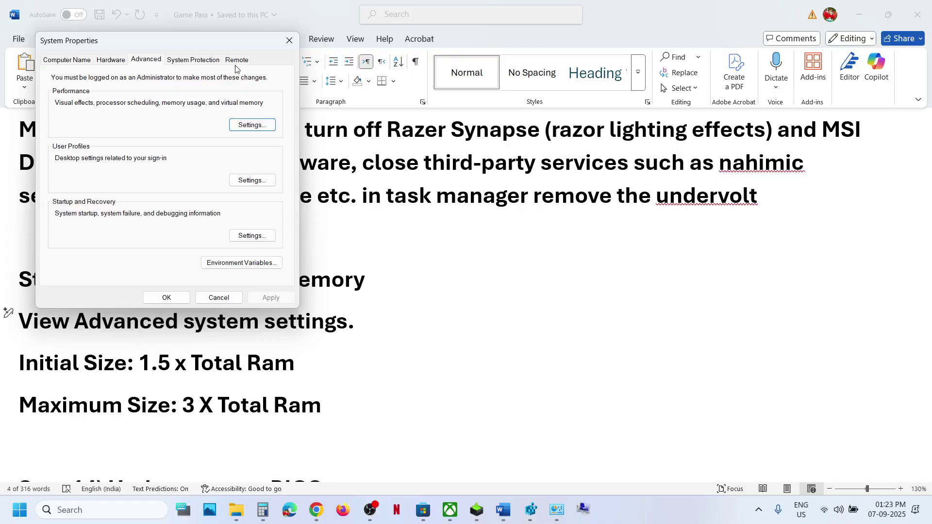
- Set drive C: to System managed size, confirm all dialogs and postpone the restart
left_click(246, 125)
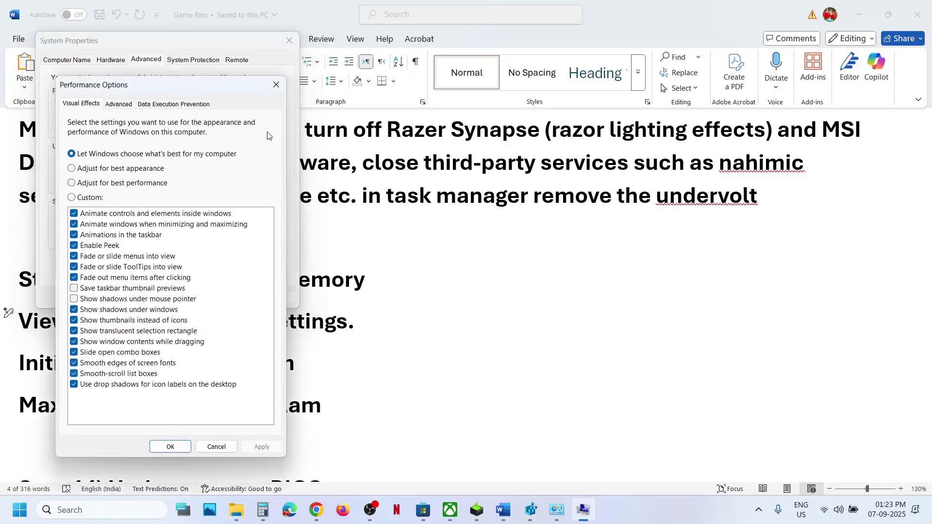
left_click(119, 104)
left_click(244, 270)
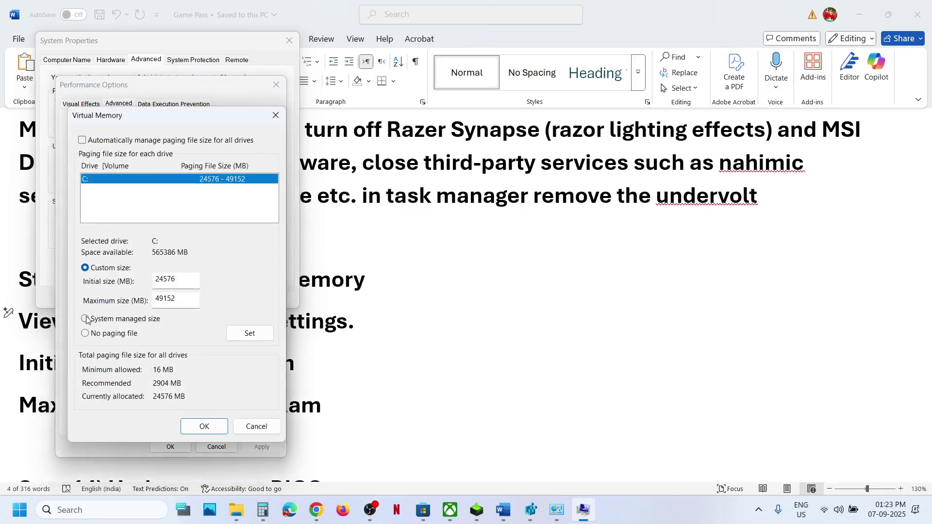
left_click(87, 319)
left_click(247, 334)
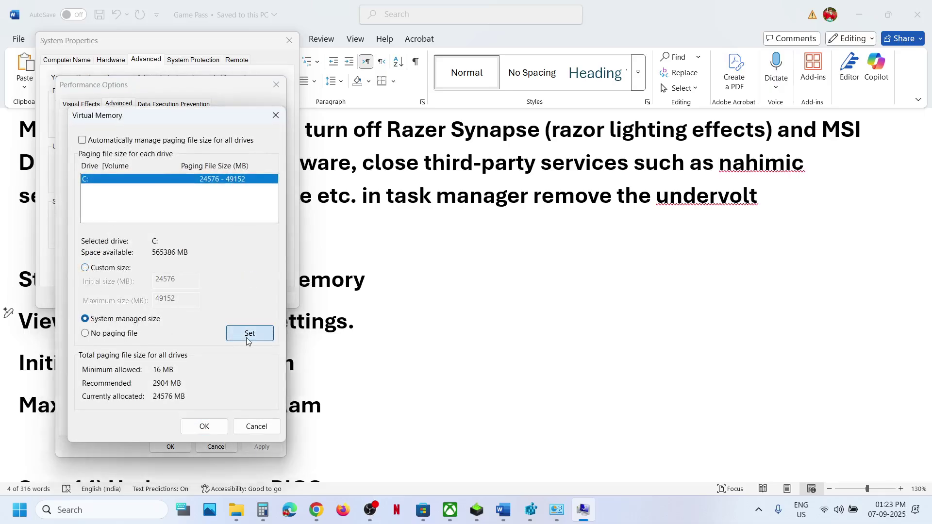
left_click(213, 427)
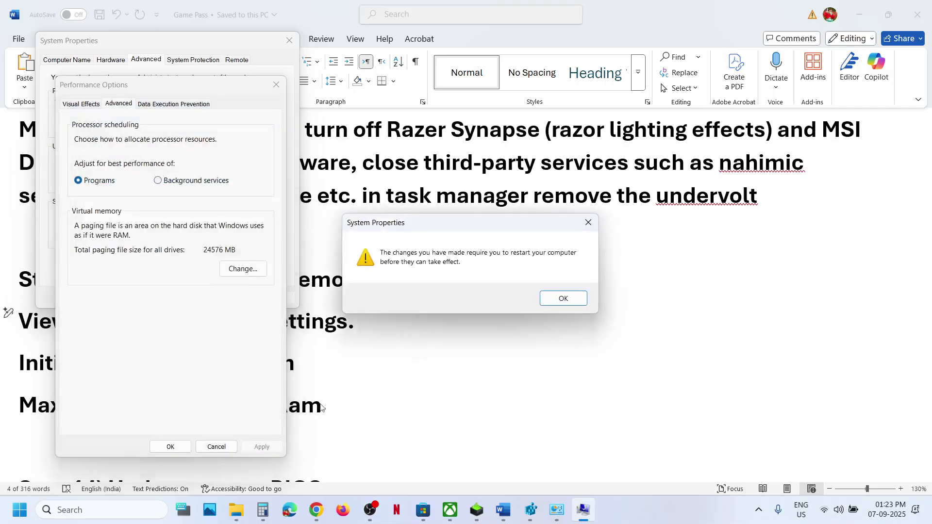
left_click(559, 302)
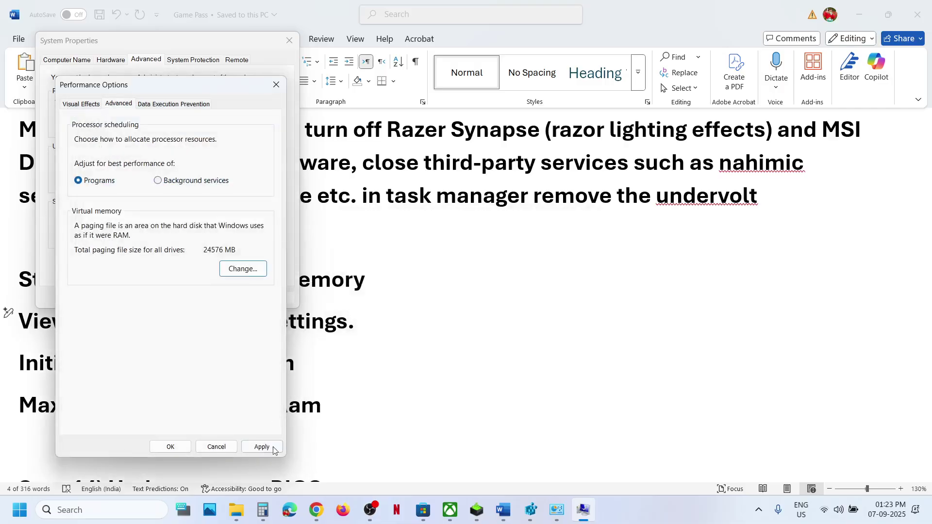
left_click(170, 447)
left_click(171, 298)
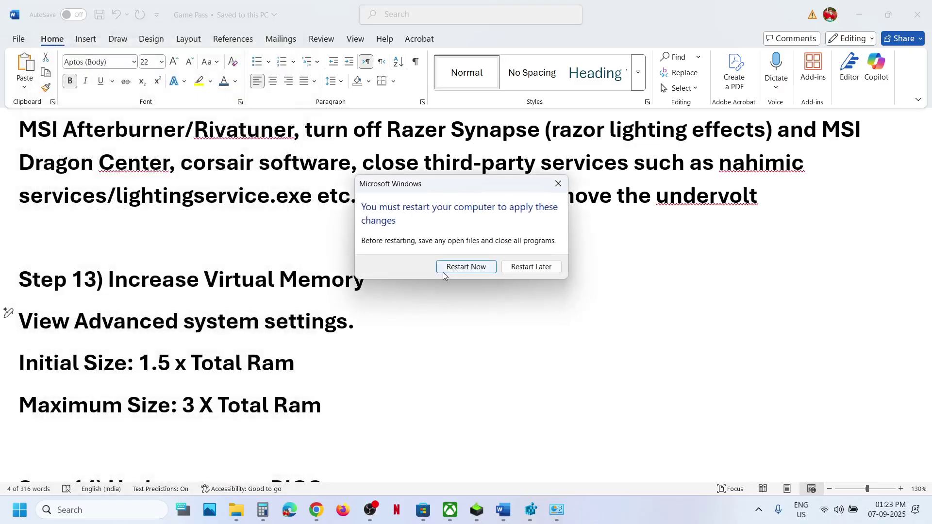
left_click(559, 182)
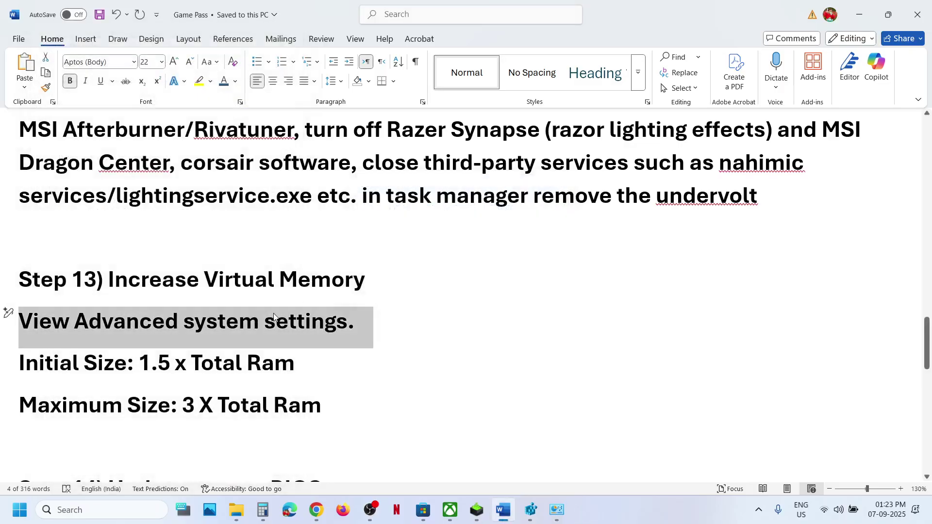
key("ctrl+c")
- Reopen Virtual Memory, tick 'Automatically manage paging file size for all drives', and OK all three dialogs
left_click(85, 509)
key("ctrl+v")
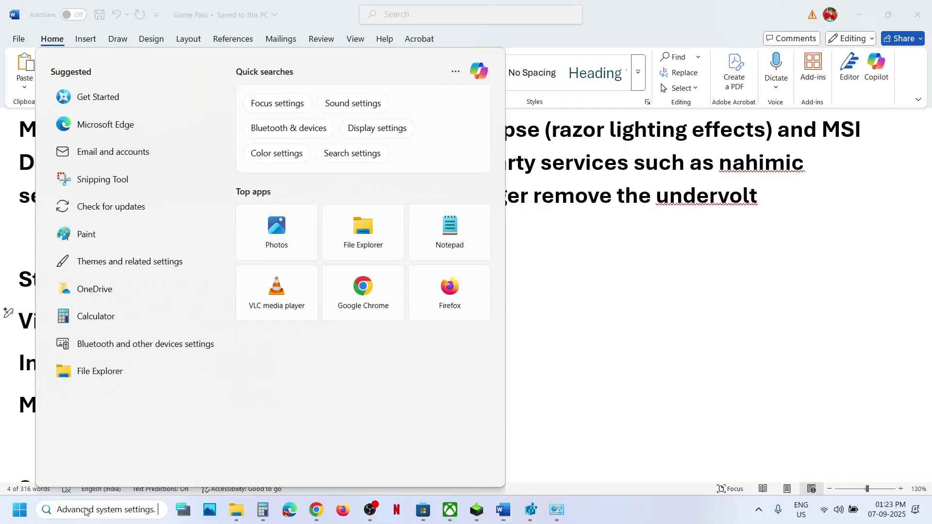
left_click(138, 131)
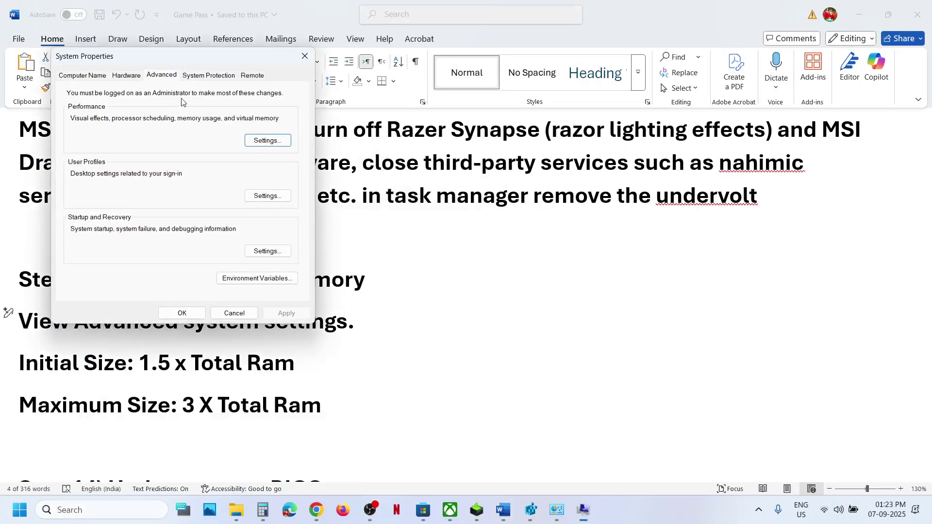
left_click(253, 144)
left_click(140, 123)
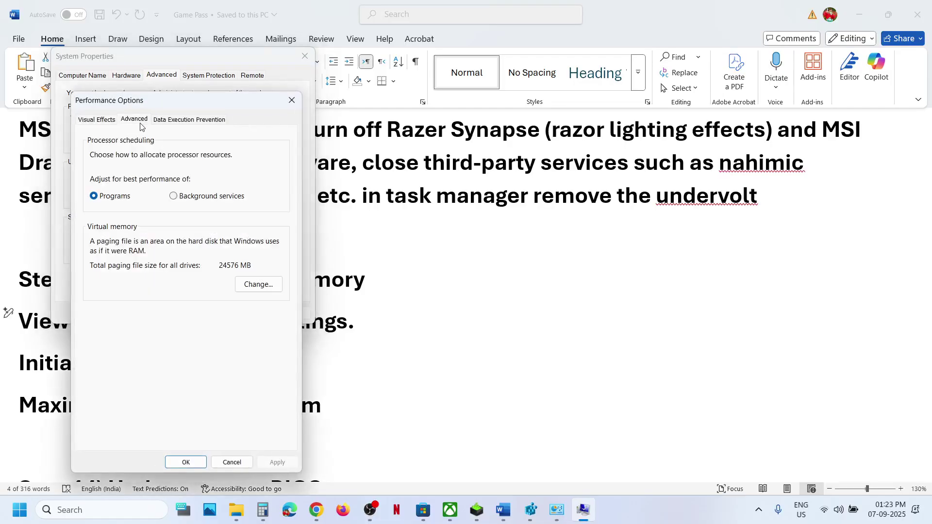
left_click(256, 287)
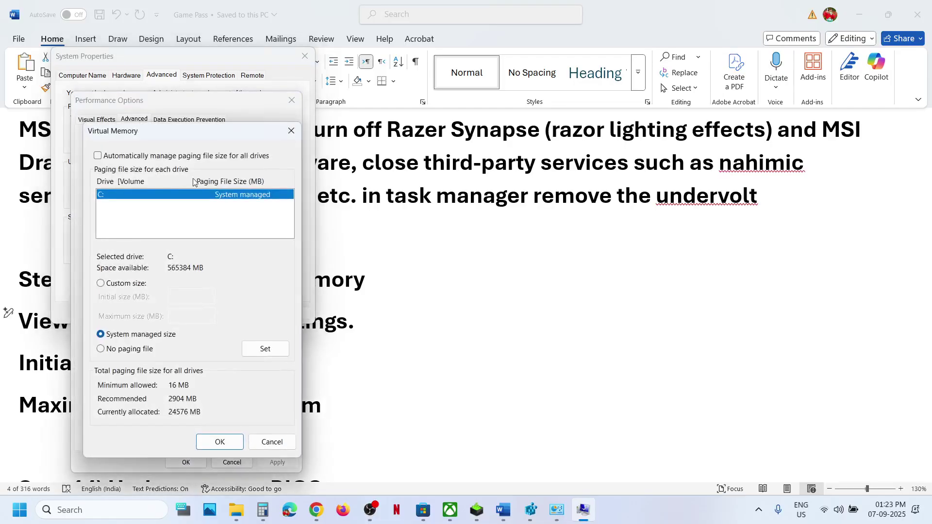
left_click(98, 156)
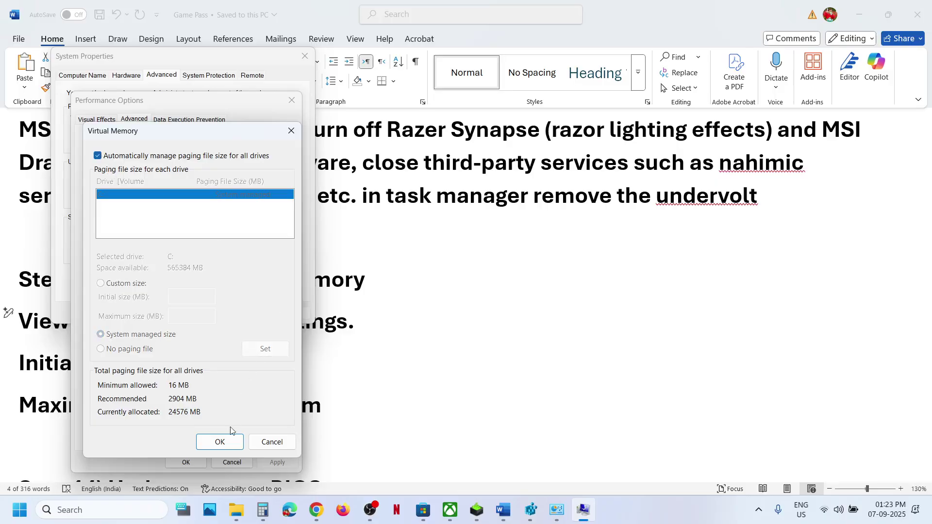
left_click(218, 441)
left_click(184, 462)
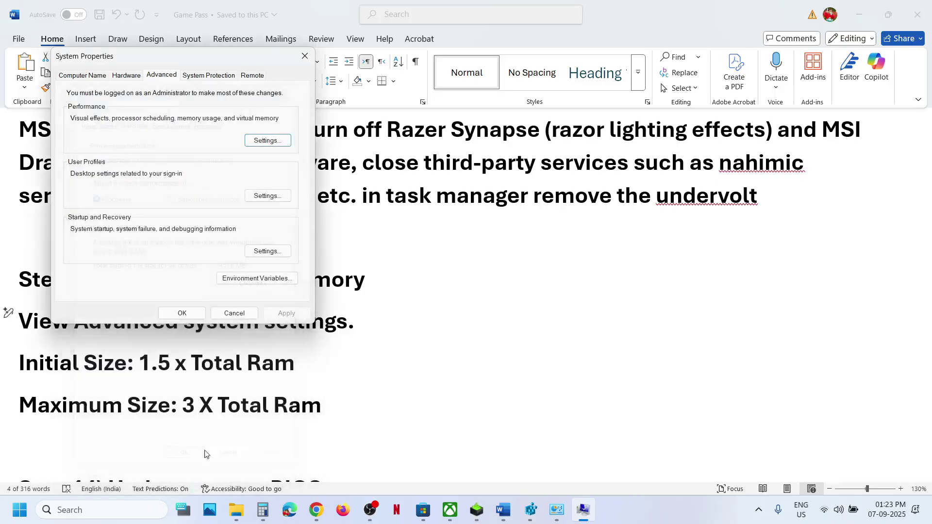
left_click(182, 313)
scroll(308, 381, "down", 3)
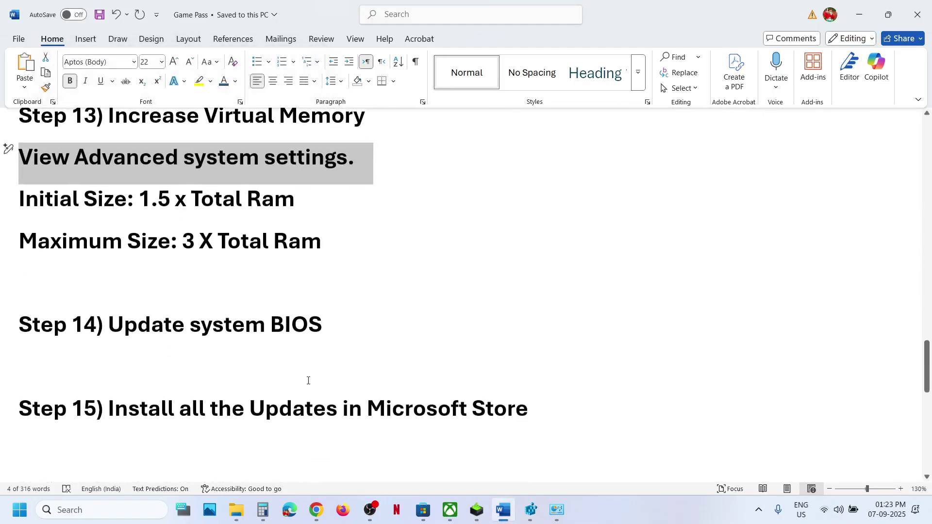
- Review the Update system BIOS step in the guide and glance at quick settings
scroll(307, 381, "up", 2)
left_click_drag(117, 429, 295, 432)
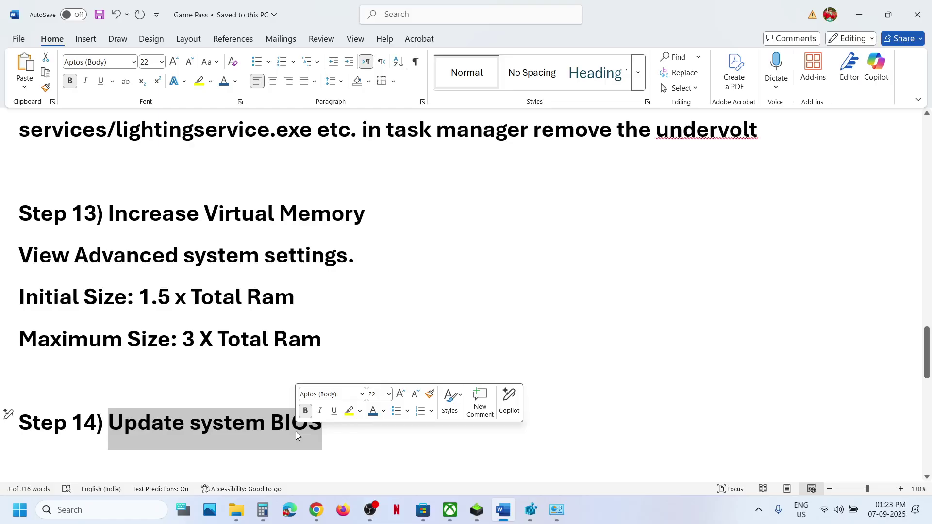
left_click(863, 521)
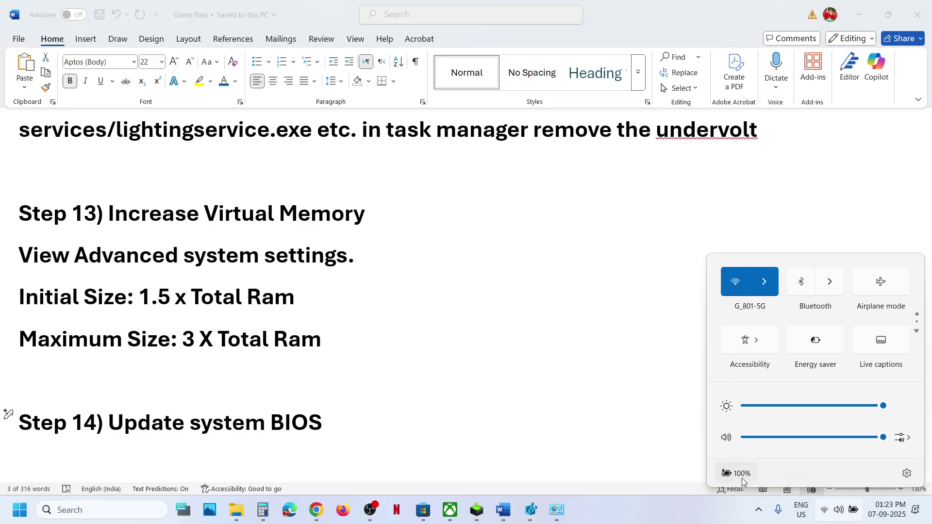
left_click(312, 398)
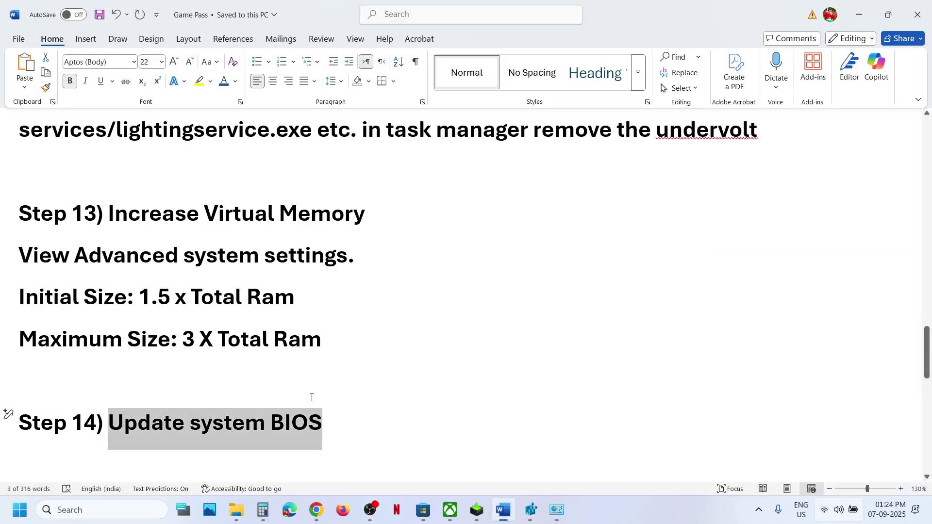
- Read Step 15 on installing all Store updates, then bring Microsoft Store forward
scroll(312, 397, "down", 3)
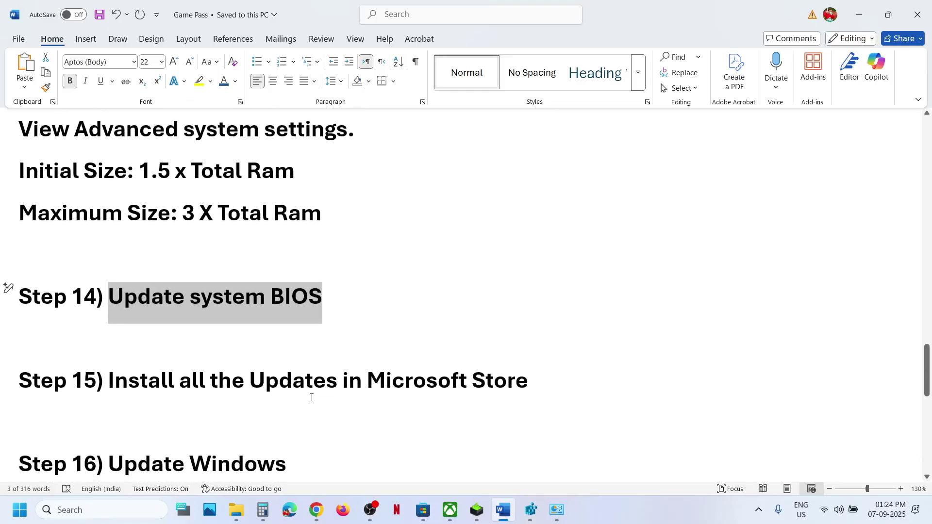
scroll(311, 396, "up", 1)
left_click_drag(132, 434, 466, 430)
left_click(466, 430)
double_click(467, 430)
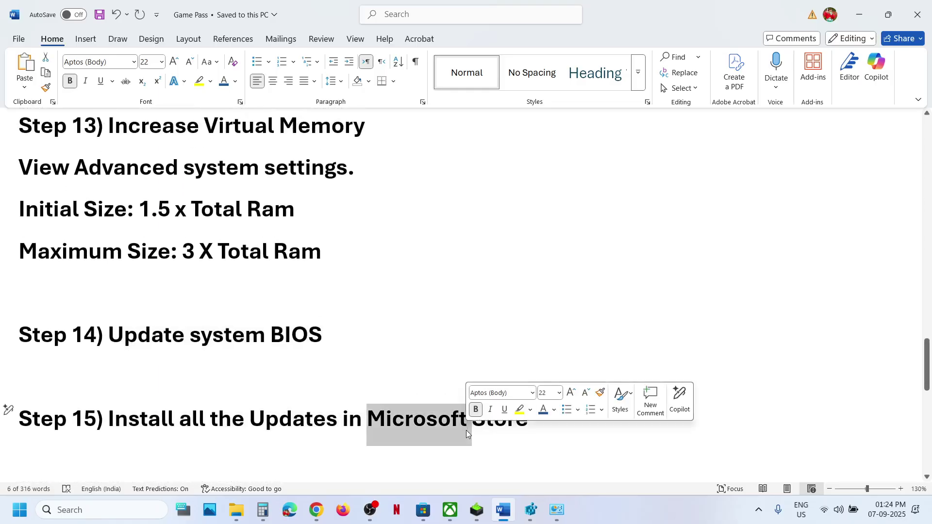
left_click(423, 510)
- Run Check for updates on the Store's Updates & downloads page, then return to Word
left_click(24, 439)
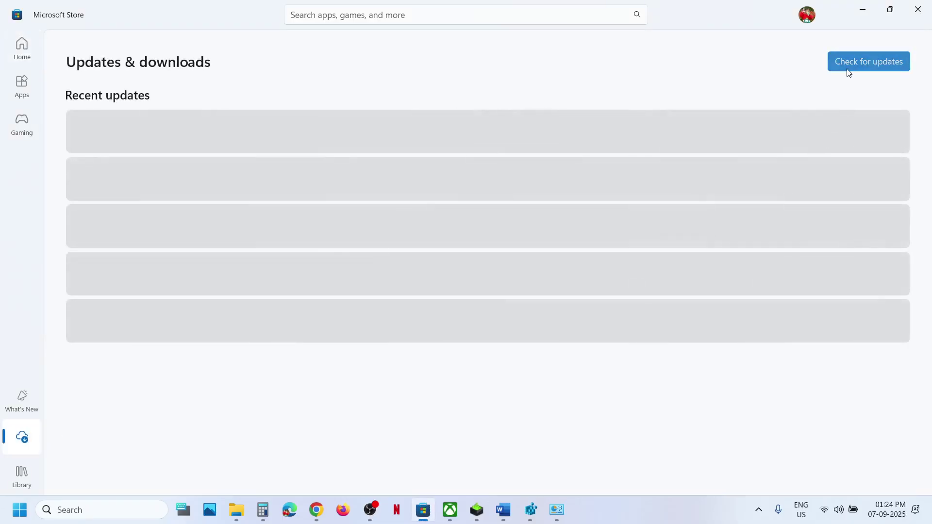
left_click(849, 70)
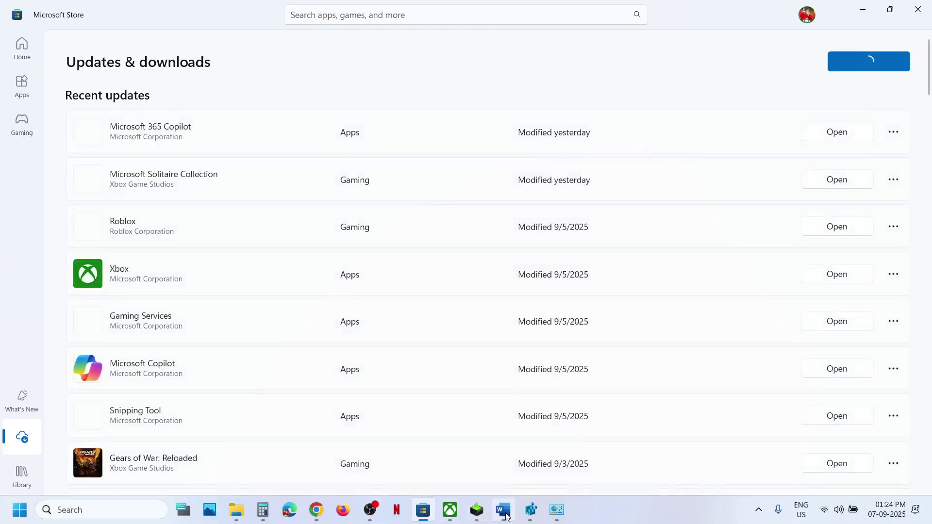
left_click(504, 512)
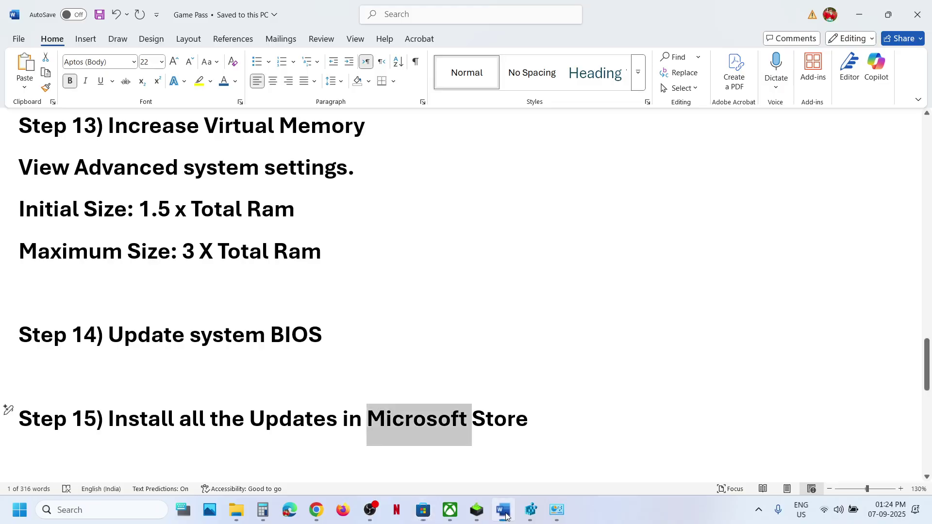
- Start a Windows Update check in Settings, opened with Win+I
scroll(283, 365, "down", 5)
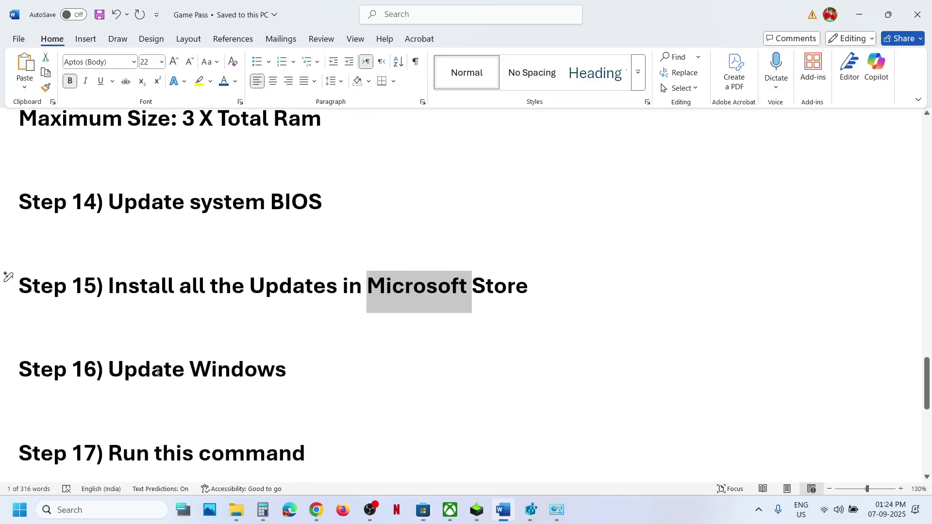
left_click_drag(126, 370, 359, 378)
key("super+i")
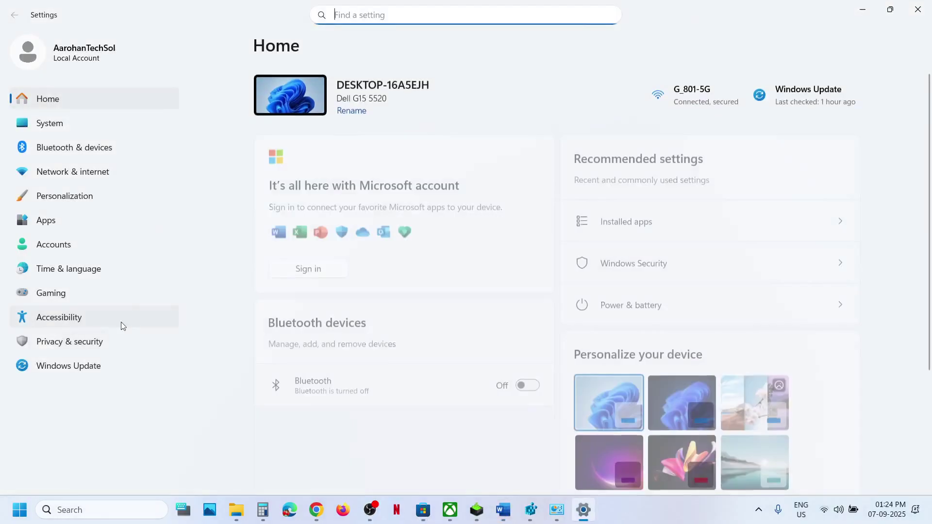
left_click(84, 364)
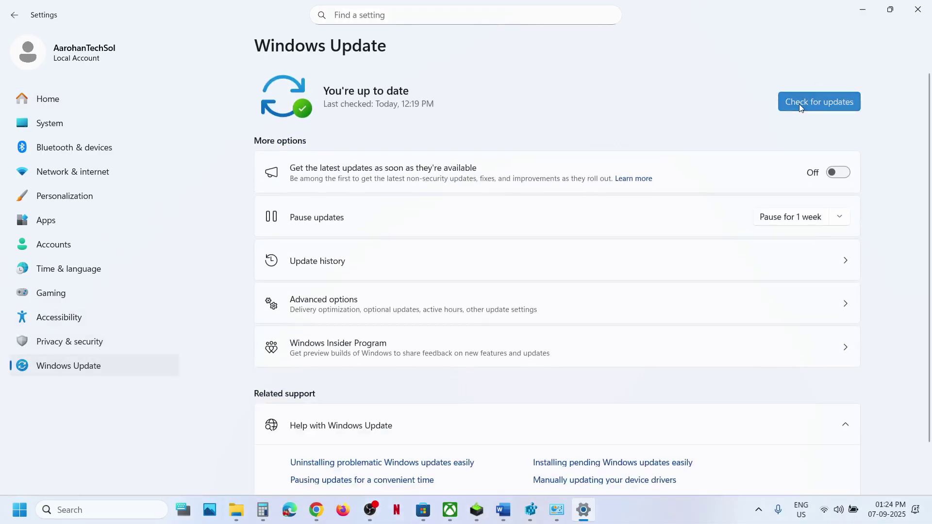
left_click(819, 102)
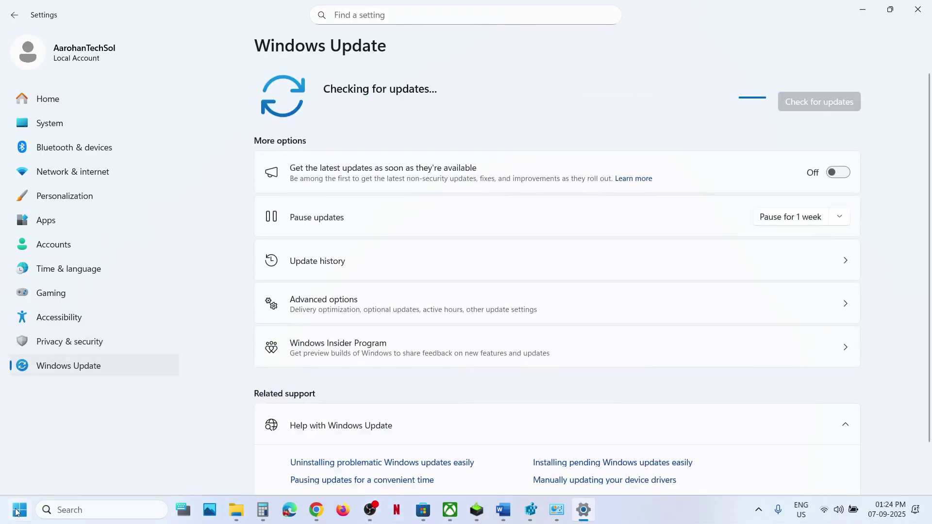
- Show the Start menu power options, then return to the guide at Step 16
left_click(19, 509)
left_click(353, 467)
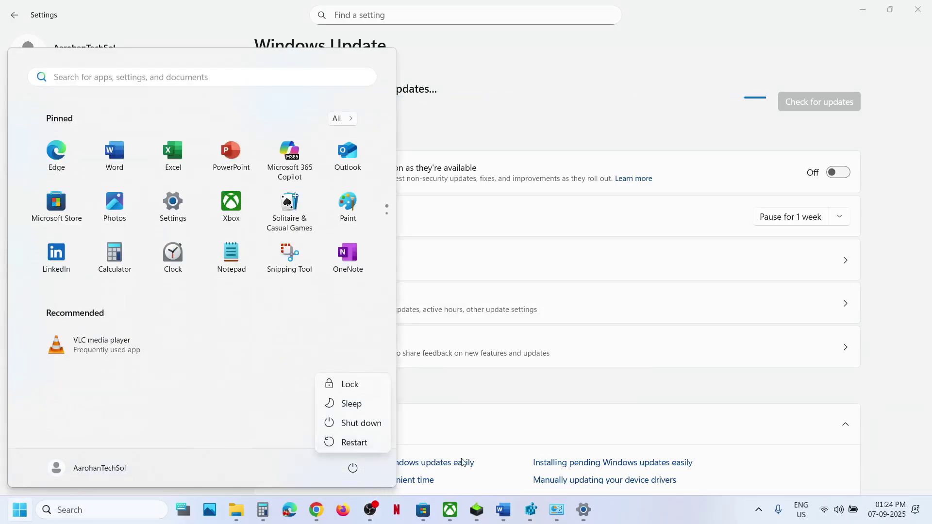
left_click(500, 510)
scroll(433, 328, "down", 3)
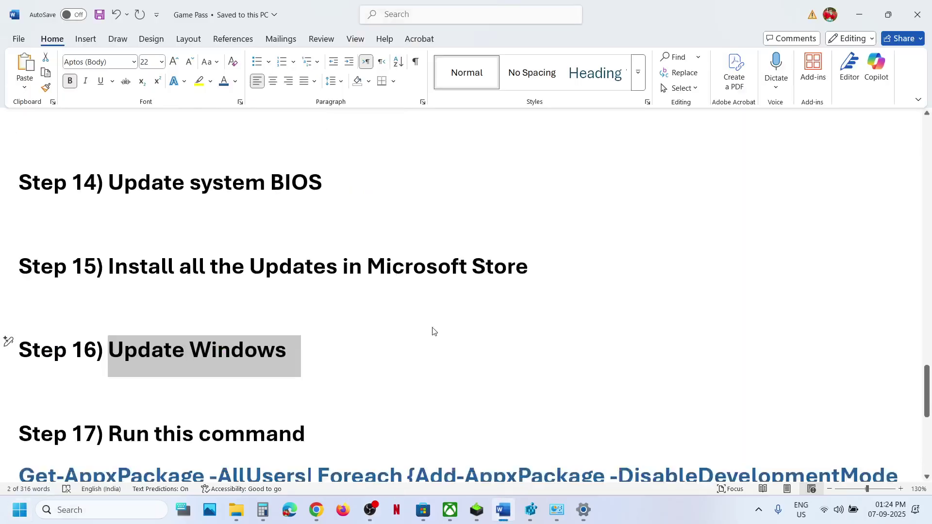
- Select Step 17's Get-AppxPackage re-register command and launch PowerShell as administrator
scroll(433, 328, "down", 1)
left_click_drag(590, 395, 18, 365)
key("super+c")
left_click(59, 521)
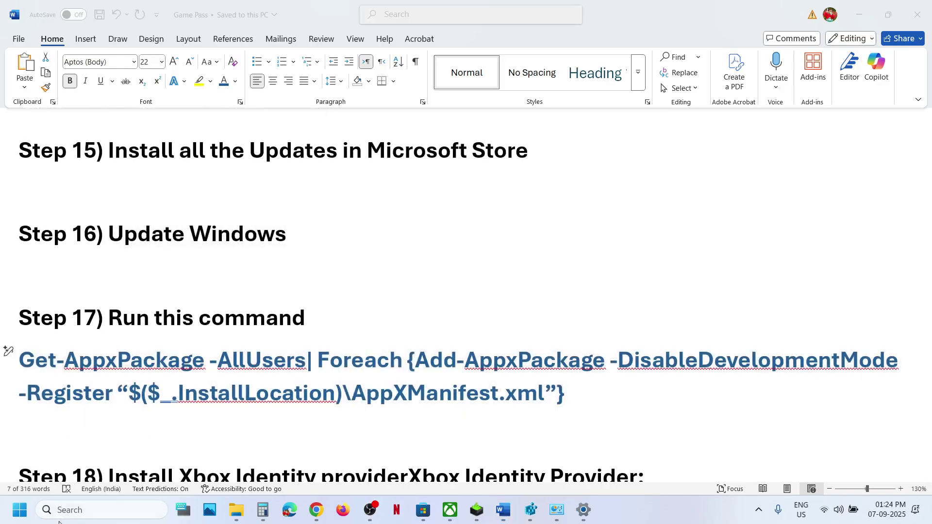
type("powershell")
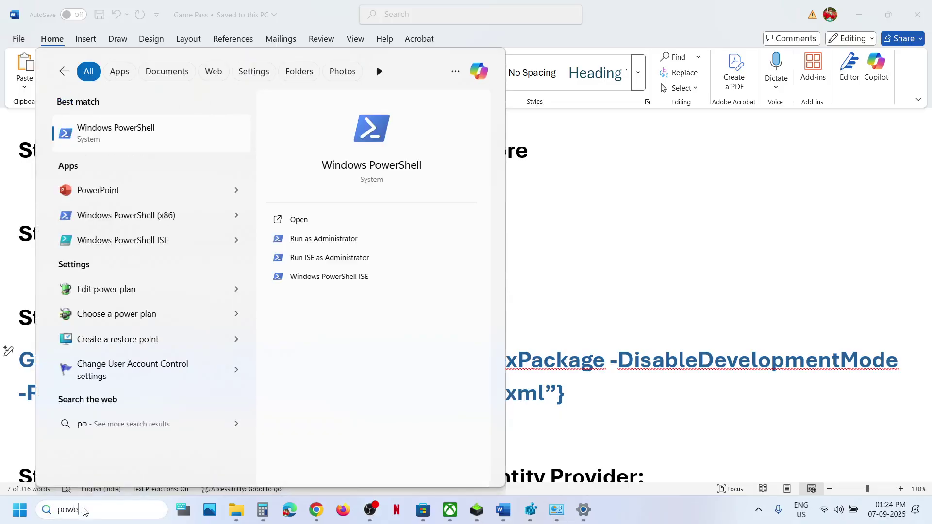
right_click(136, 124)
left_click(198, 135)
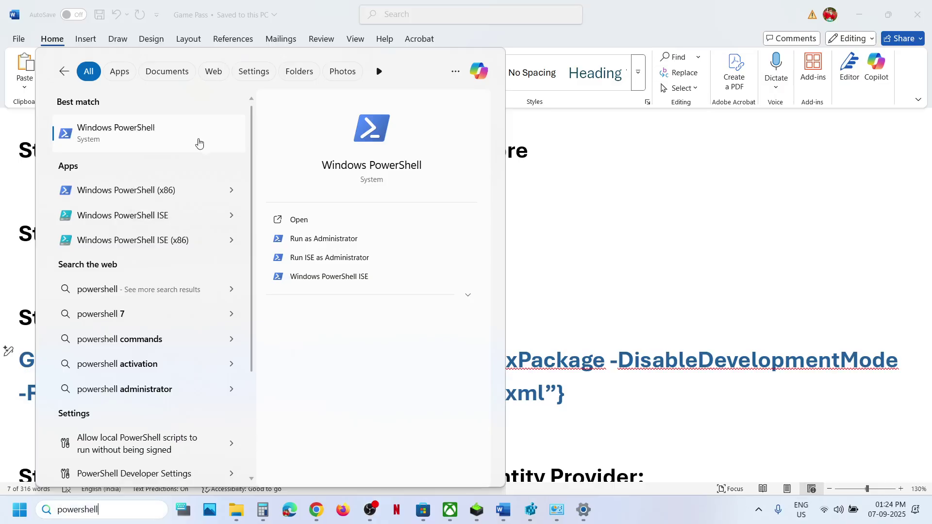
left_click(409, 358)
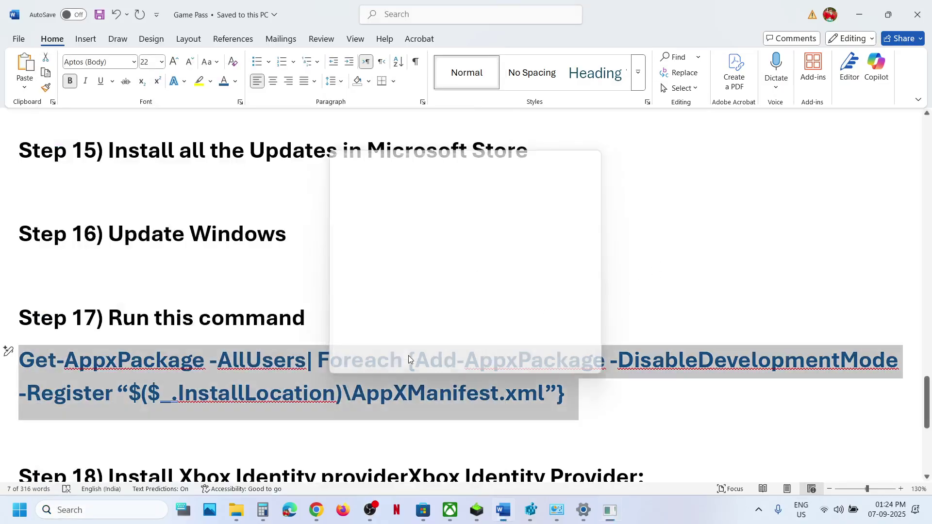
- Paste and run the command re-registering all apps for all users, then leave PowerShell
right_click(275, 157)
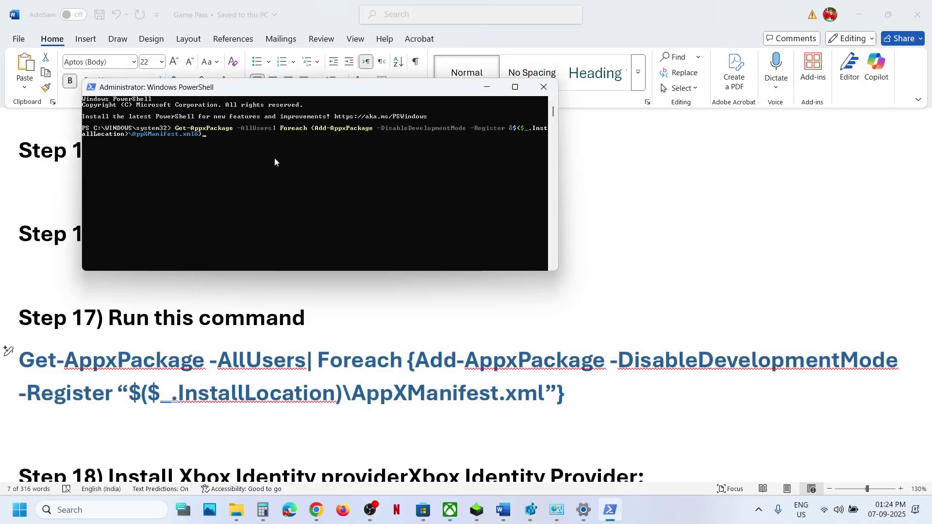
key("Return")
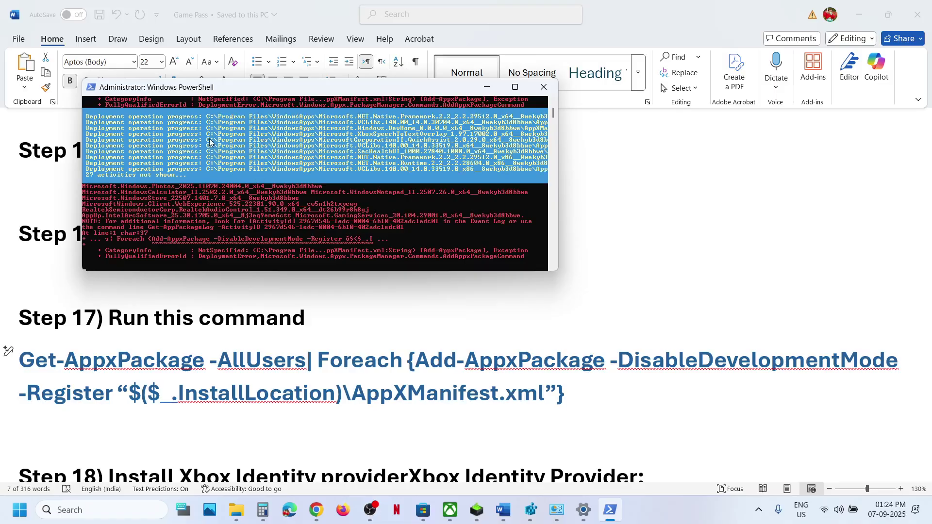
key("alt+Tab")
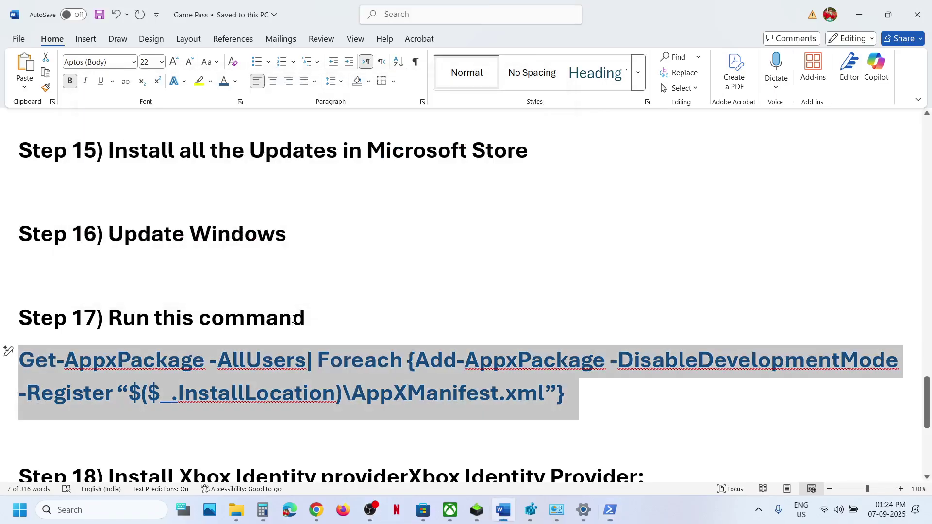
- Open Step 18's Xbox Identity Provider link in a new Chrome tab and download it via Microsoft Store
scroll(294, 319, "down", 3)
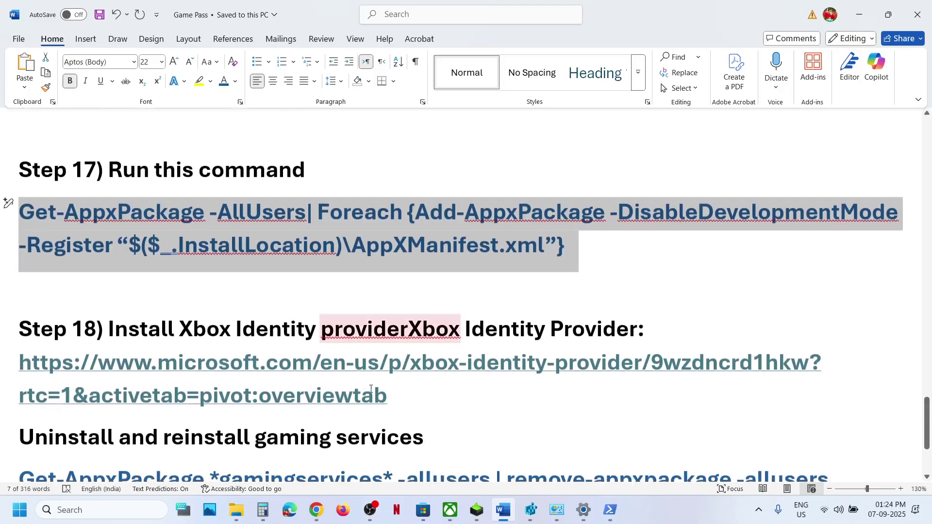
triple_click(399, 399)
key("ctrl+c")
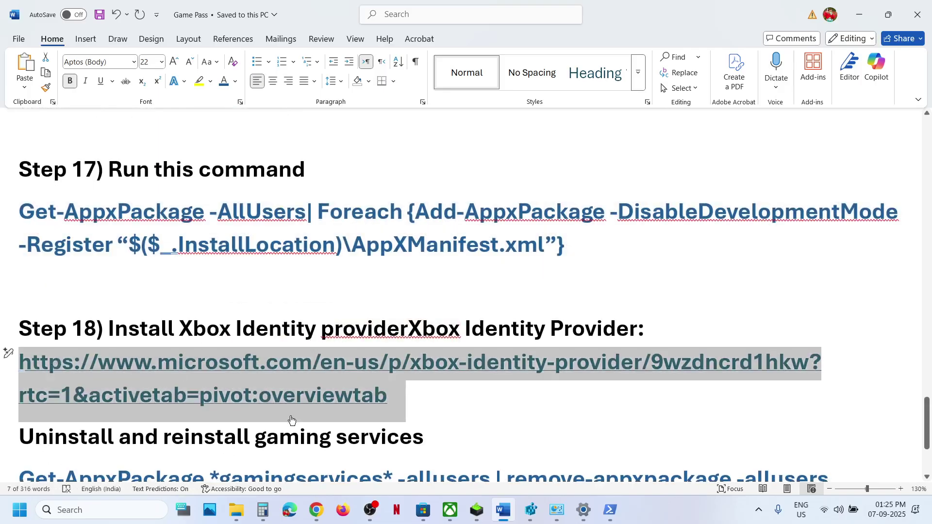
left_click(324, 513)
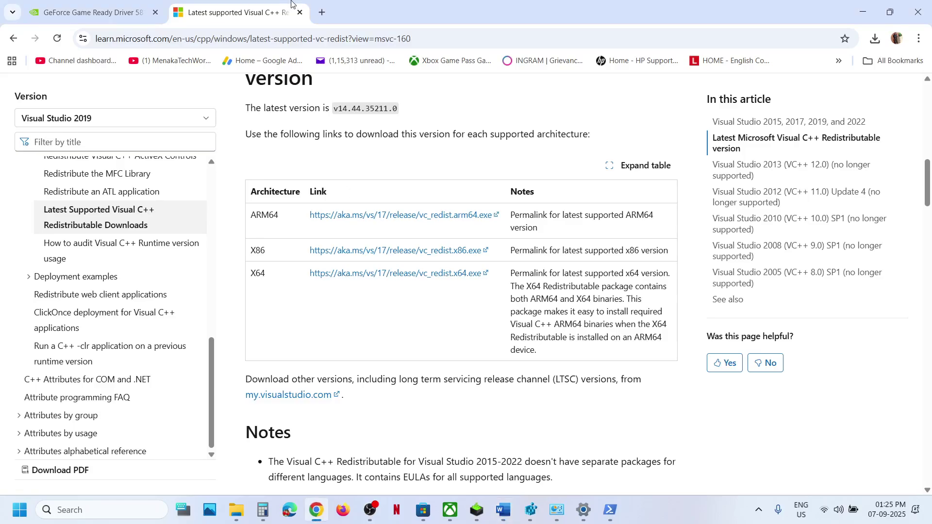
left_click(328, 13)
key("ctrl+v")
key("Return")
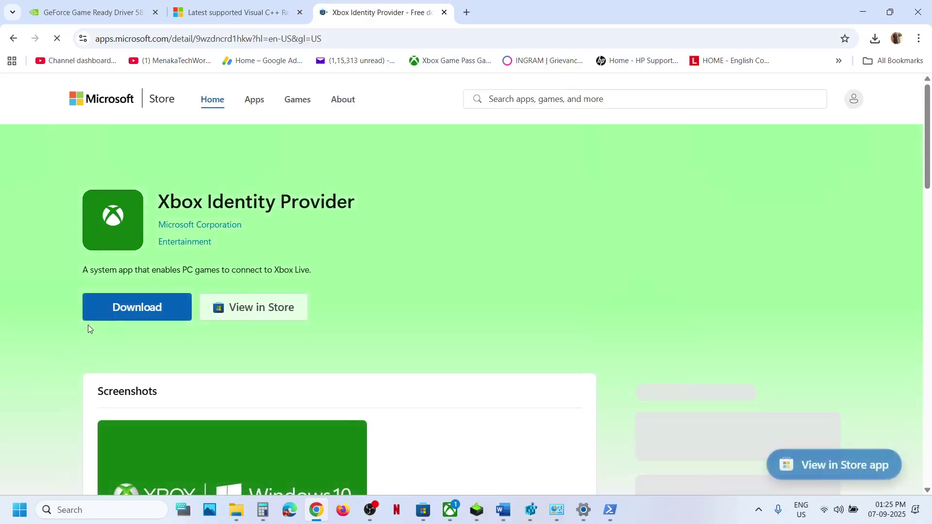
left_click(124, 308)
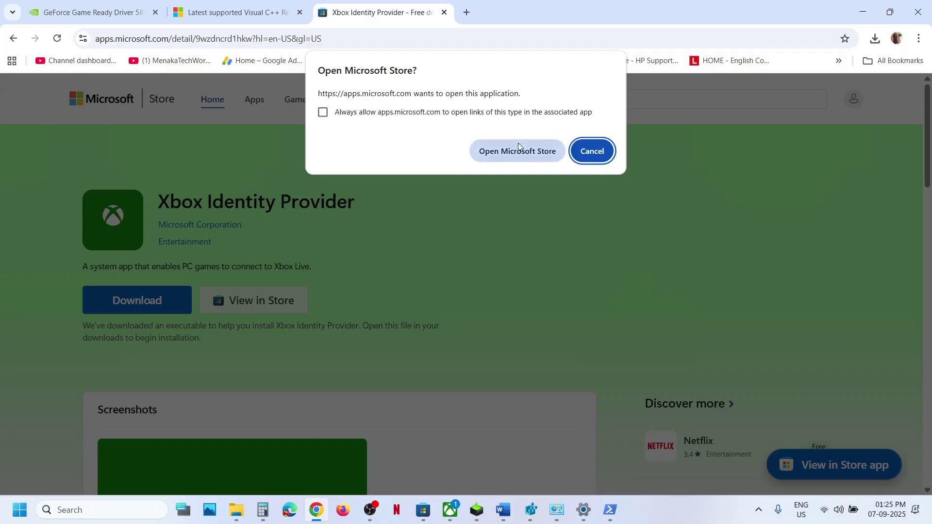
left_click(519, 147)
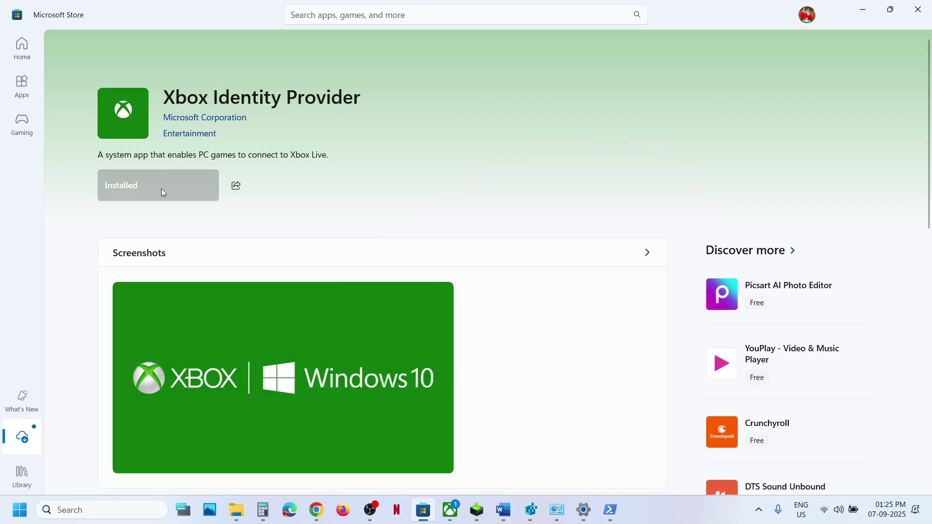
- Select the Get-AppxPackage *gamingservices* removal line in the Word guide
left_click(503, 509)
scroll(395, 345, "down", 3)
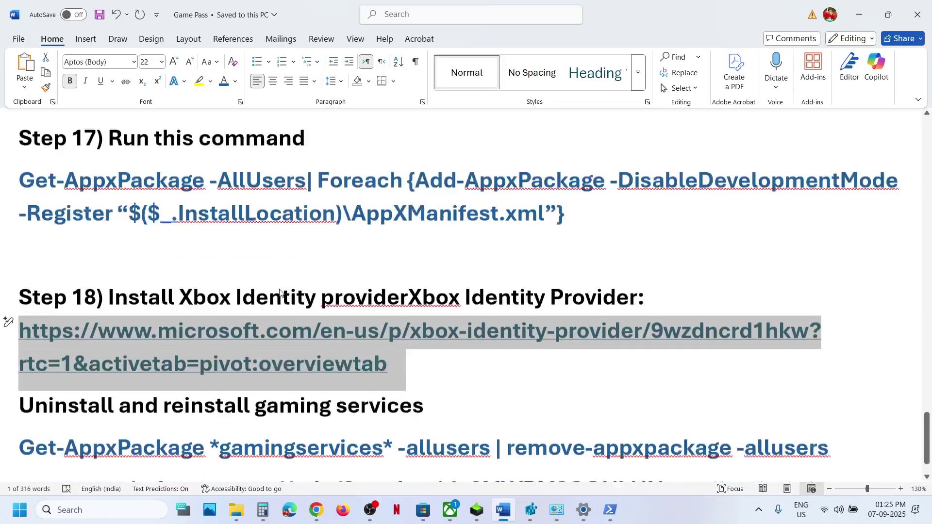
triple_click(414, 332)
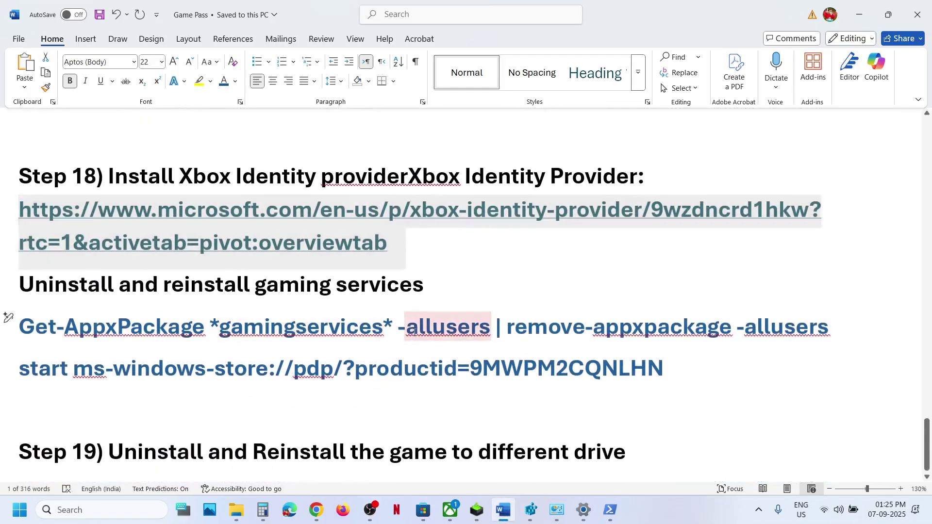
double_click(414, 331)
triple_click(413, 332)
key("super+c")
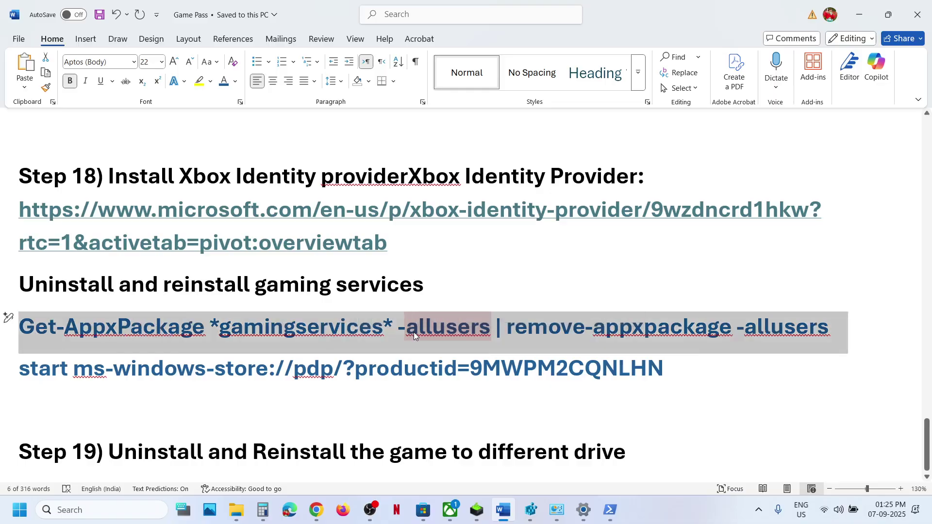
- Search 'powershell' and launch Windows PowerShell as administrator, accepting UAC
left_click(124, 509)
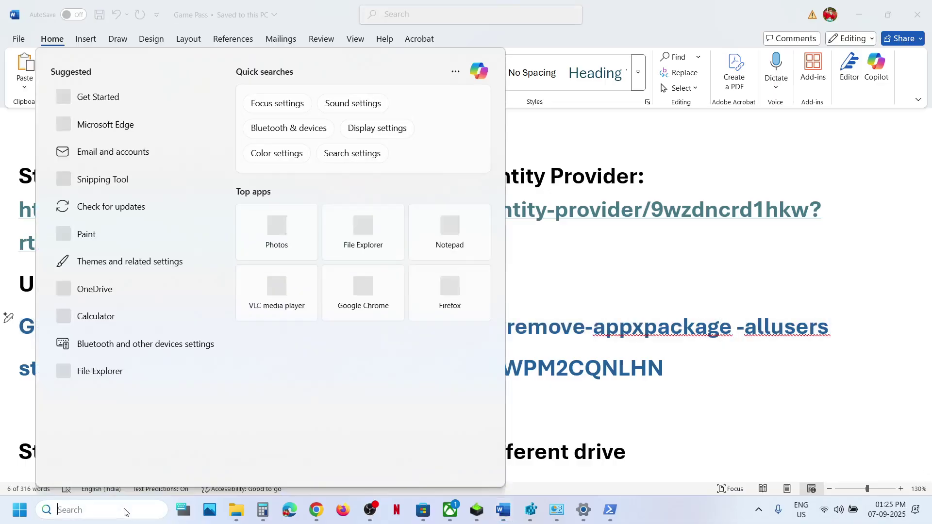
type("powershe")
type("ll")
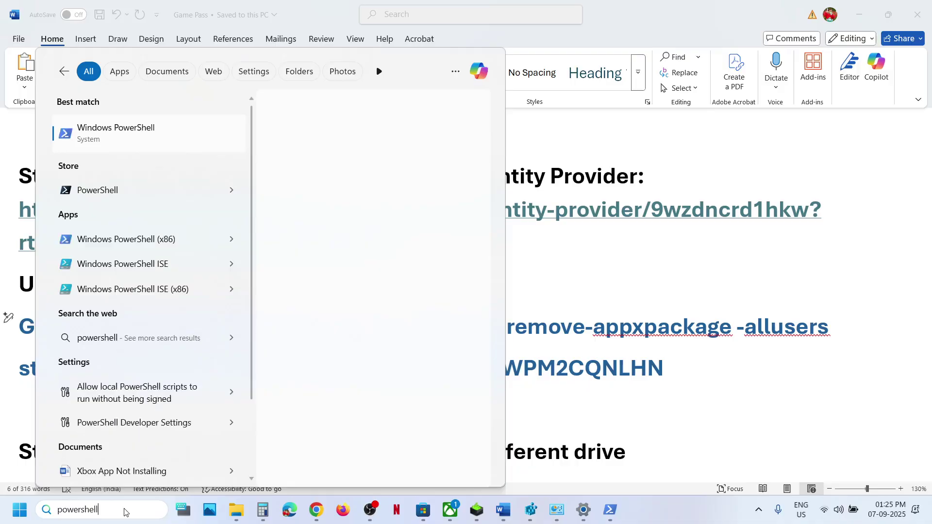
right_click(169, 133)
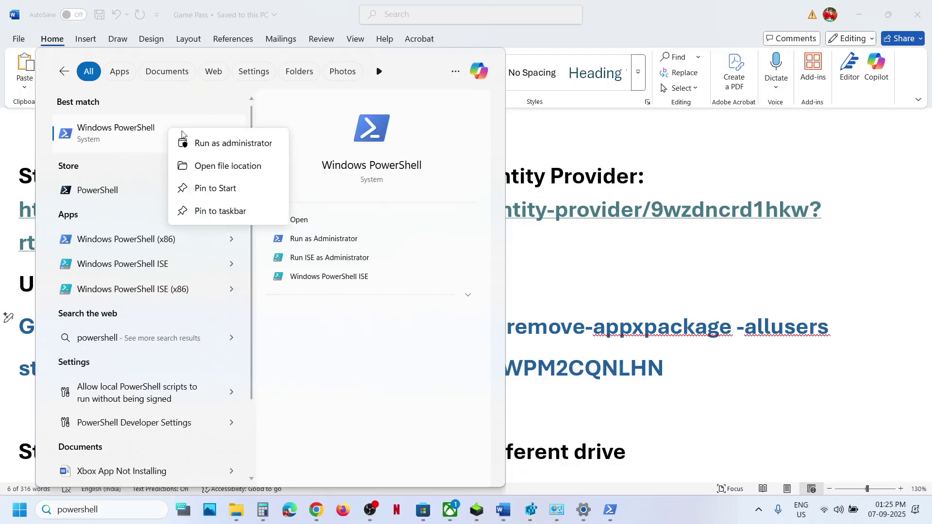
left_click(232, 142)
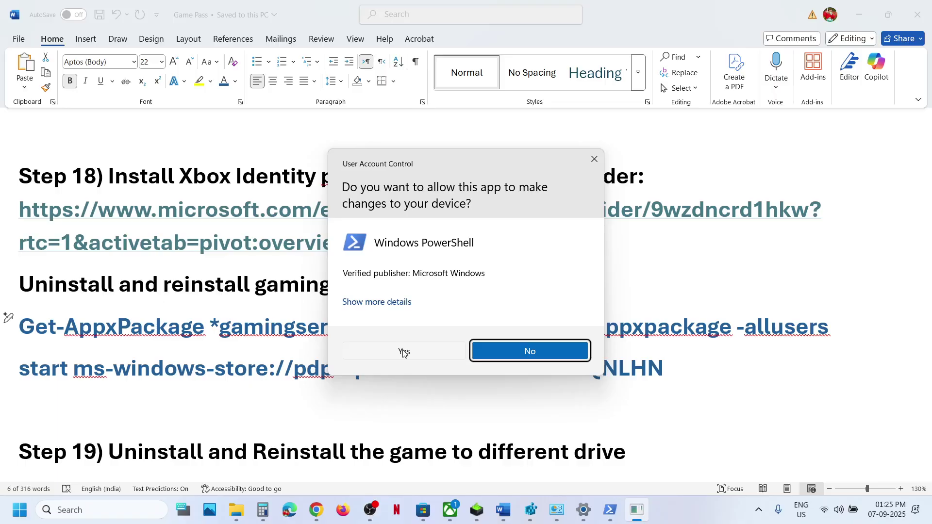
left_click(404, 351)
- Paste and run the gamingservices removal command, then select the guide's Store reinstall line
left_click(293, 219)
right_click(293, 221)
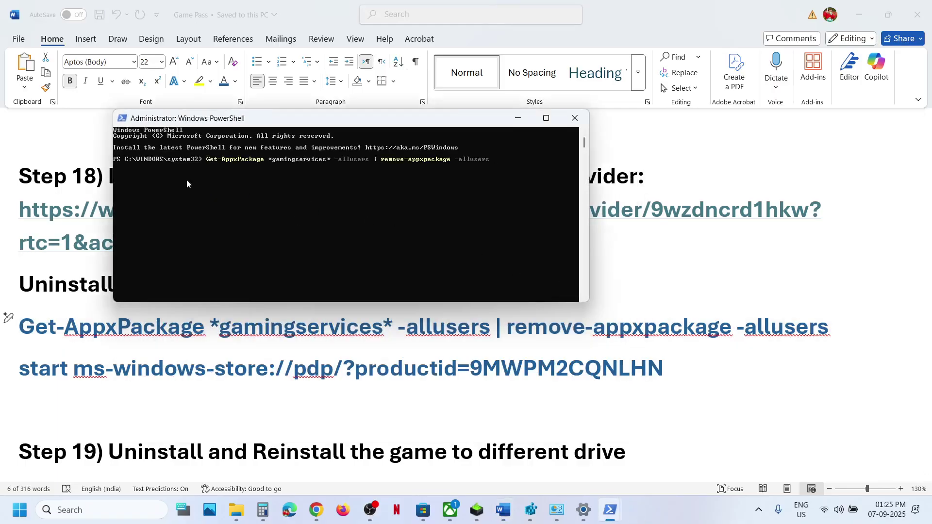
key("Return")
left_click(360, 378)
triple_click(360, 378)
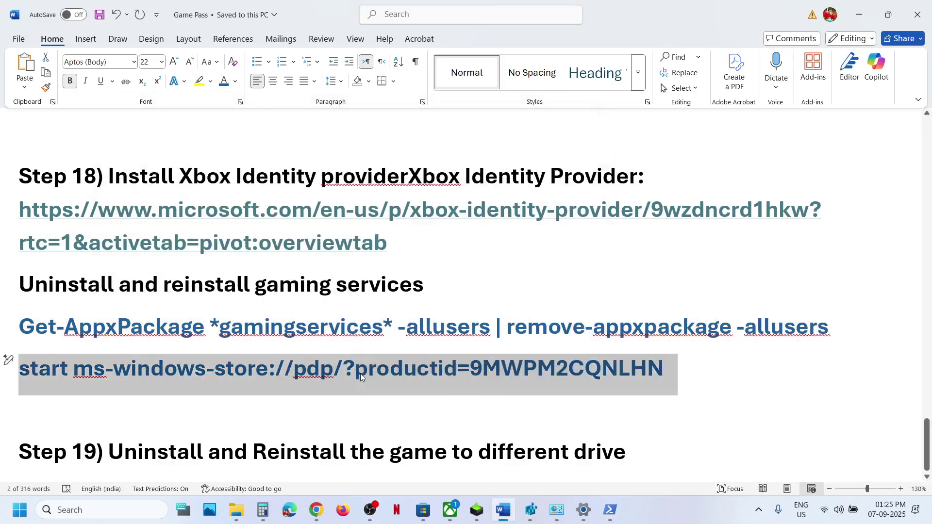
- Run the start ms-windows-store line in PowerShell and install Gaming Services, approving UAC
key("ctrl+c")
key("alt+Tab")
right_click(267, 170)
key("Return")
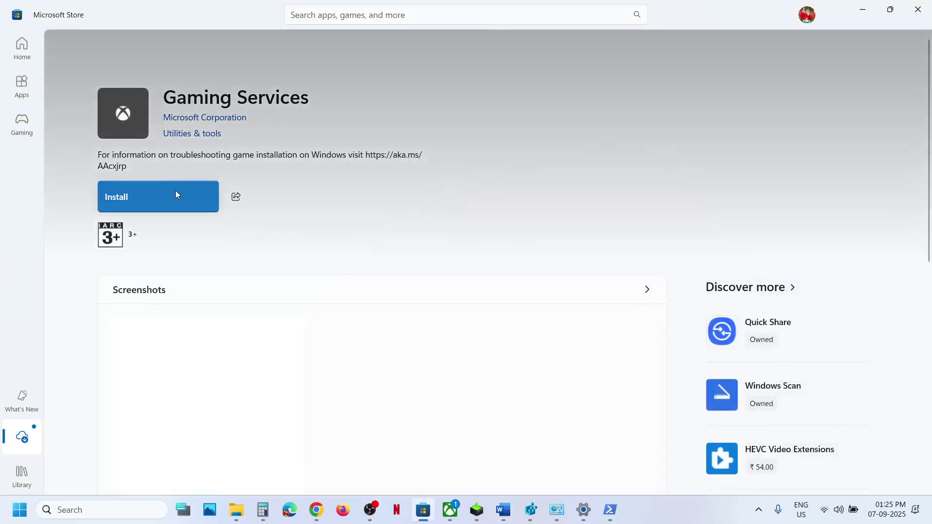
left_click(176, 190)
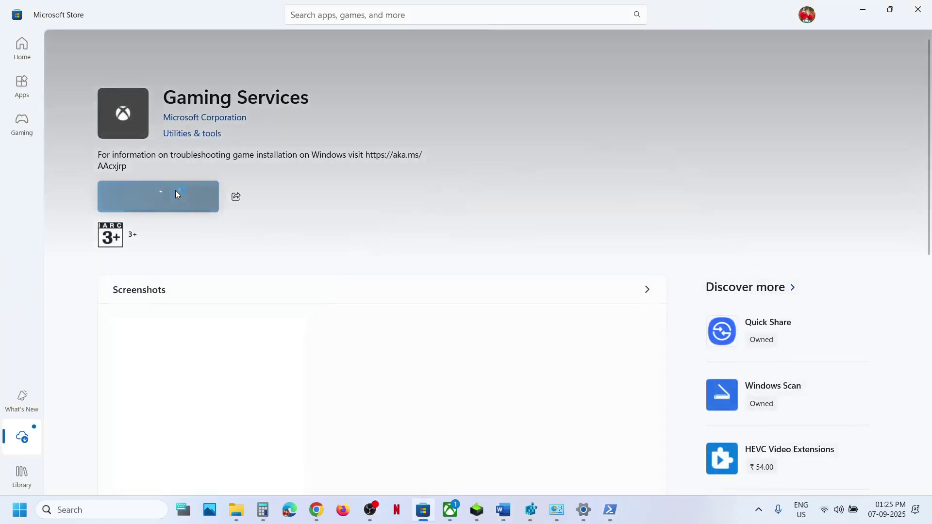
left_click(402, 351)
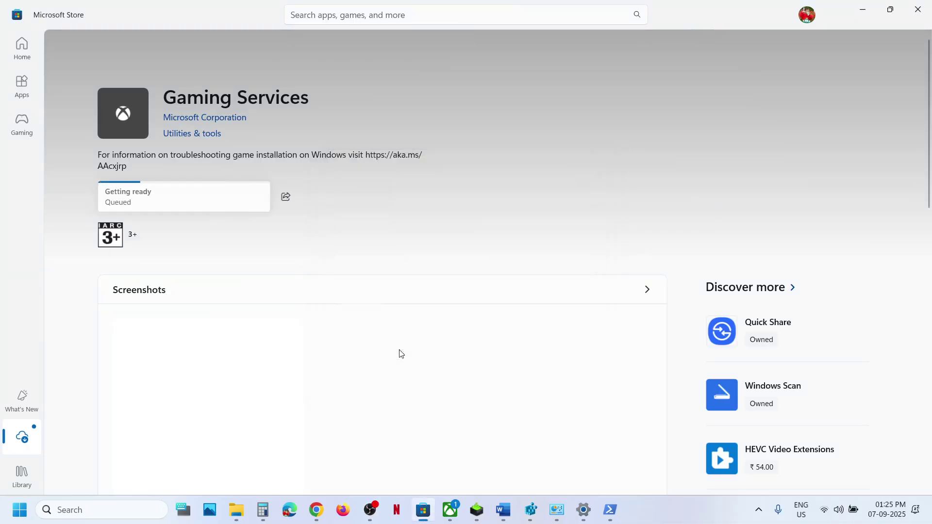
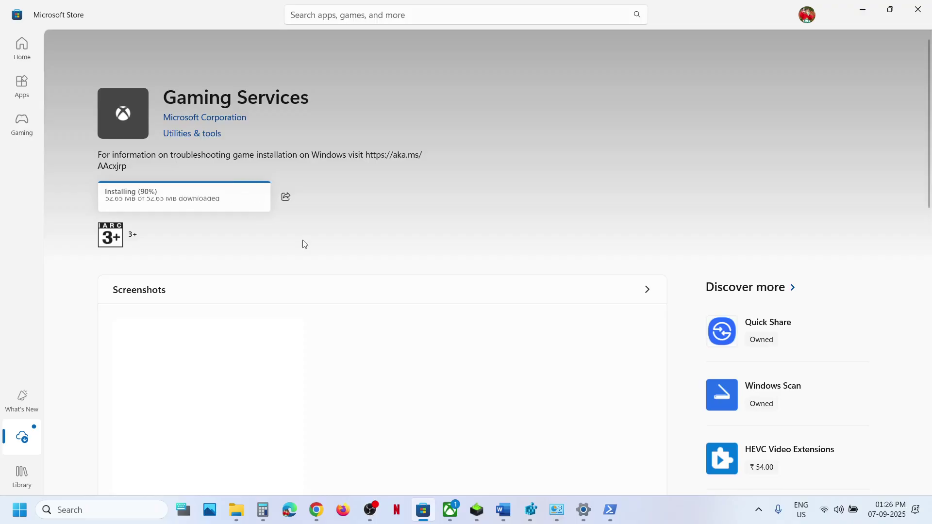
- Bring the Xbox app forward and install its required update
mouse_move(459, 517)
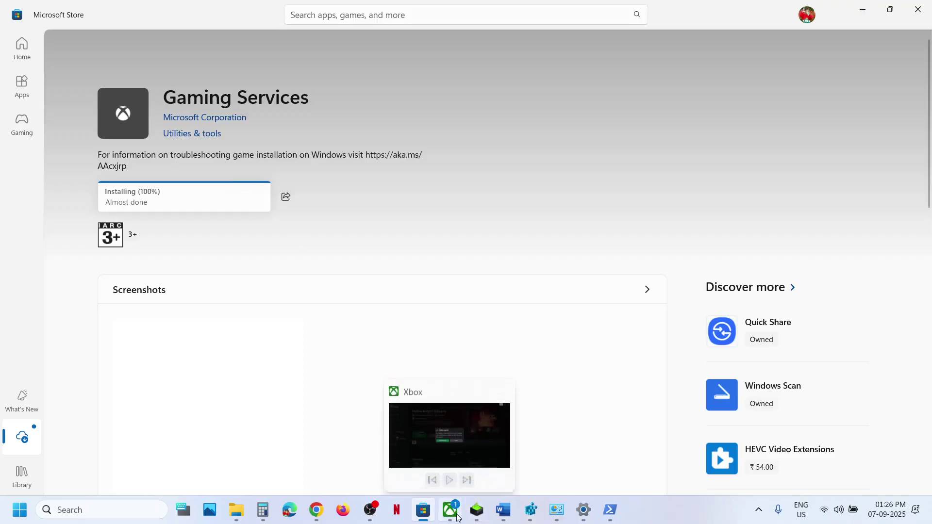
left_click(459, 517)
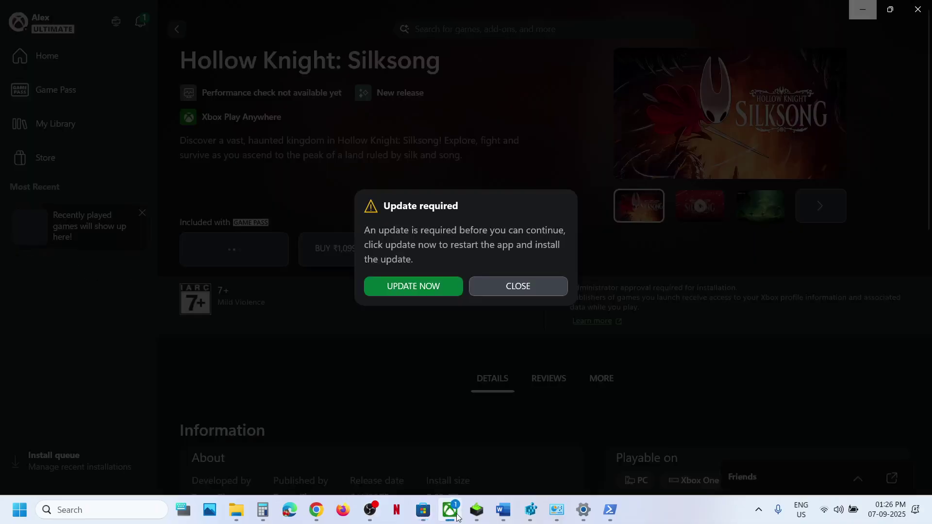
left_click(412, 286)
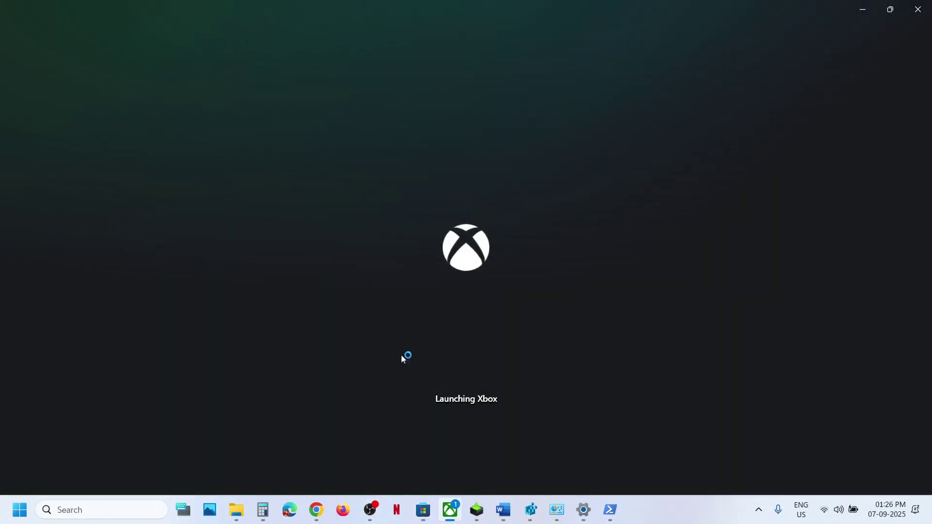
- Select the Step 19 heading in the Game Pass notes, then return to the restarted Xbox app
left_click(503, 509)
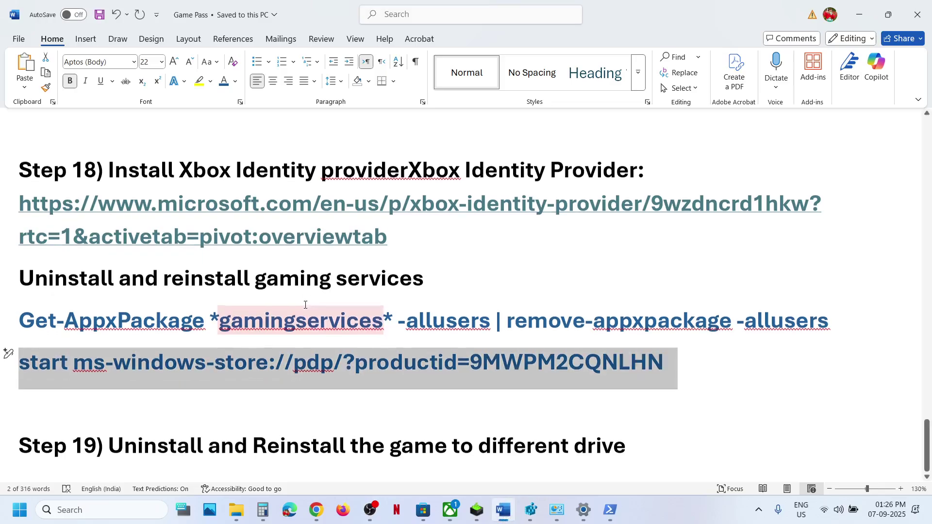
left_click_drag(134, 447, 625, 446)
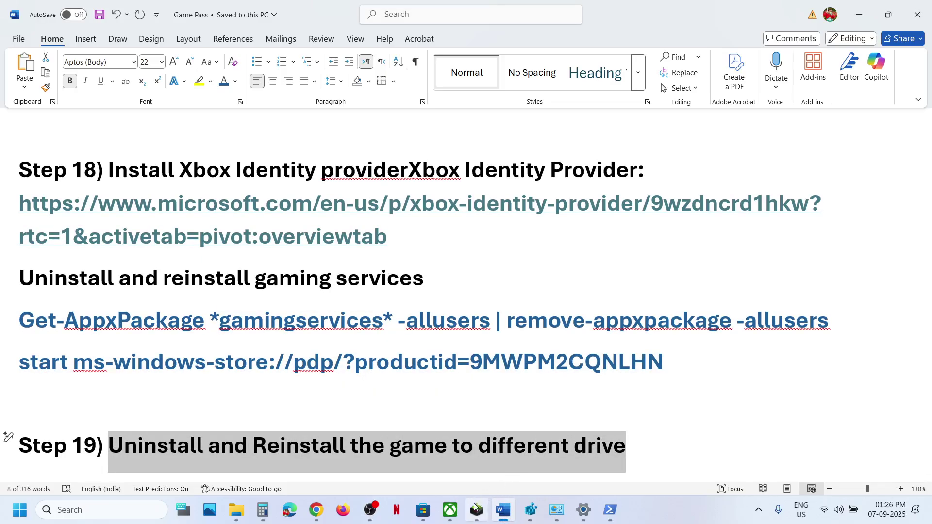
left_click(453, 517)
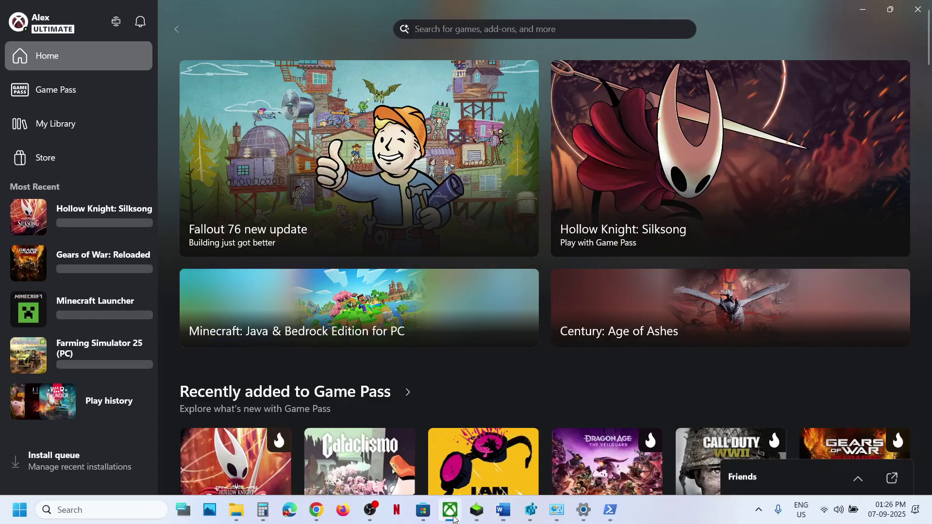
- Confirm the install location is C:\XboxGames in Settings, then launch Hollow Knight: Silksong
left_click(53, 26)
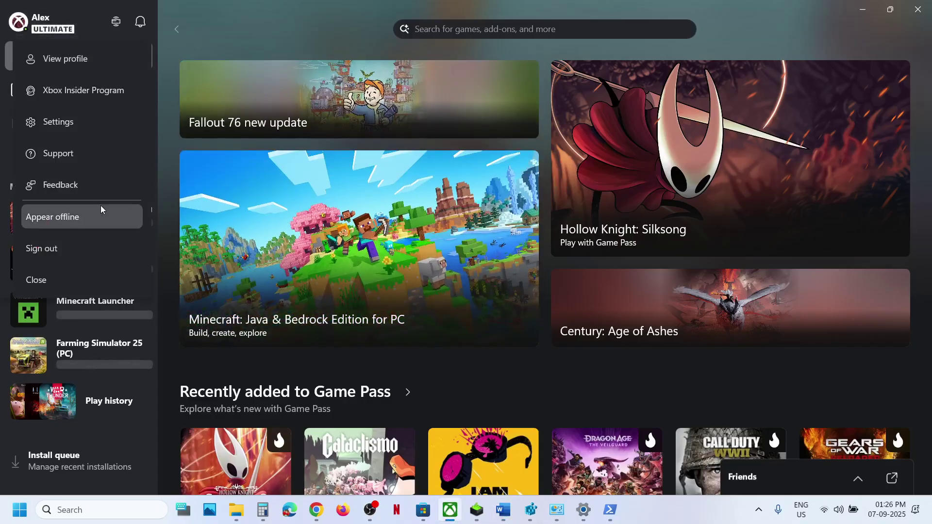
left_click(73, 130)
left_click(263, 150)
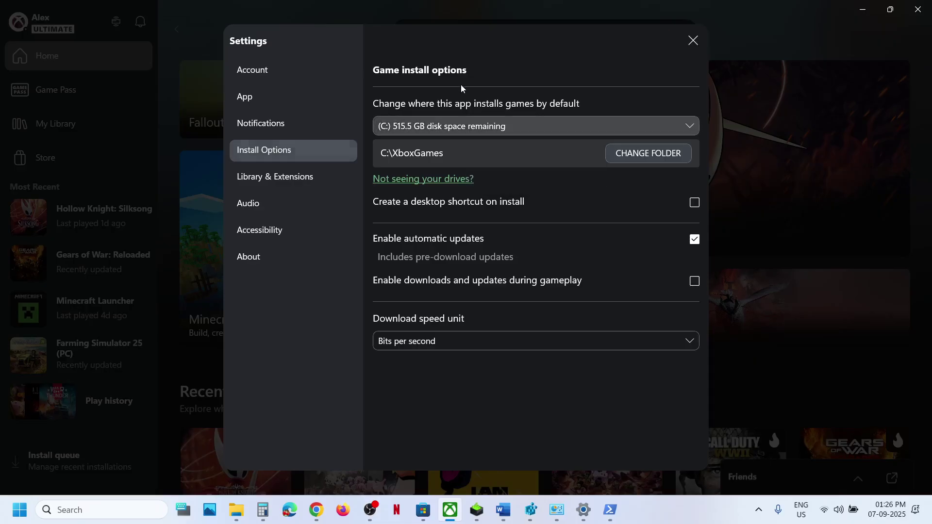
left_click(693, 39)
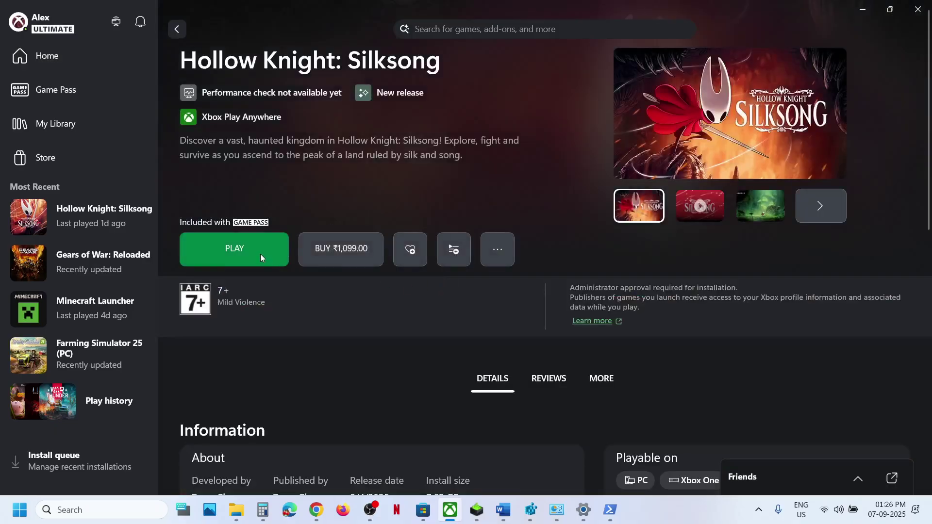
left_click(260, 254)
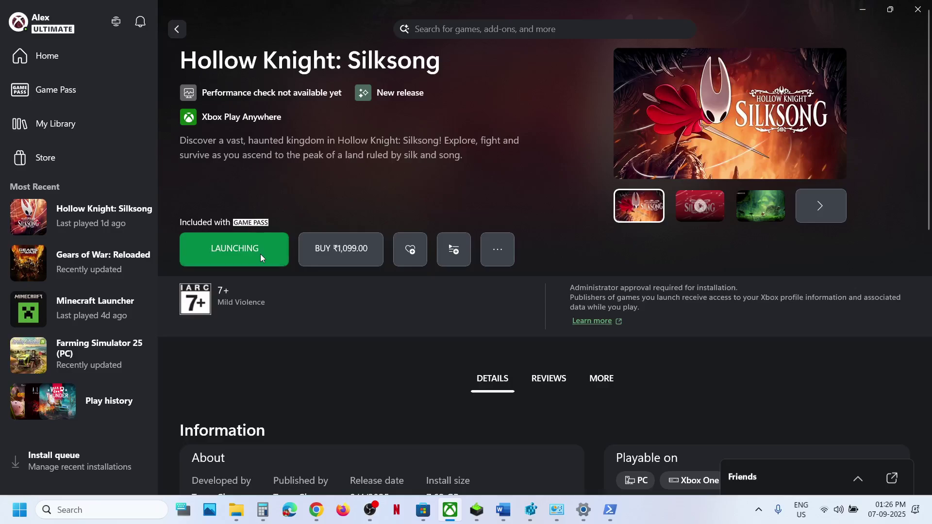